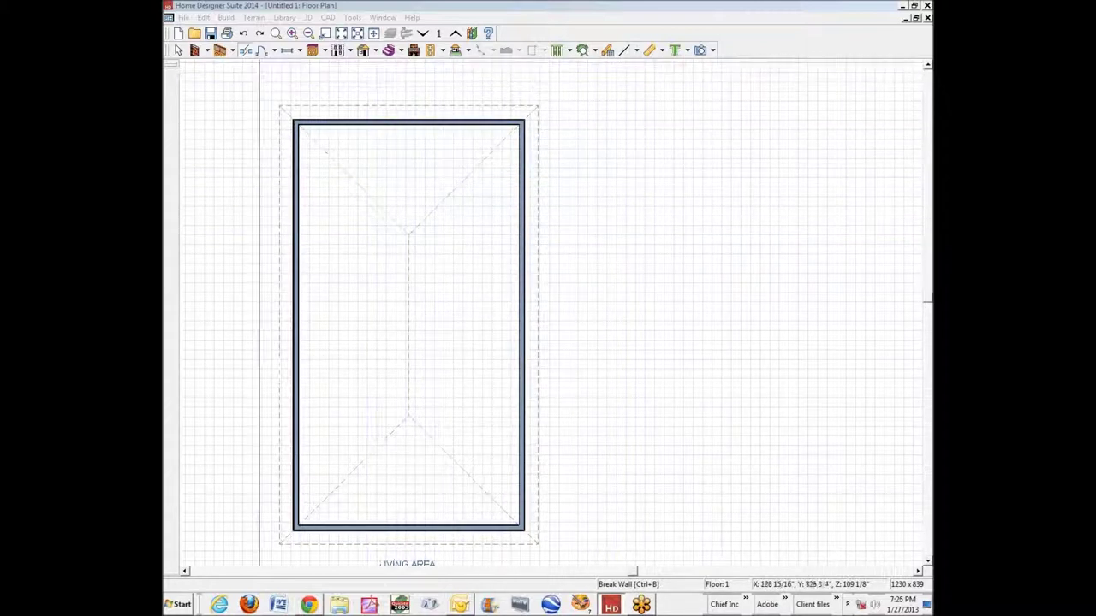
Step: Choose the Bay Window tool from the list of window types
click(301, 51)
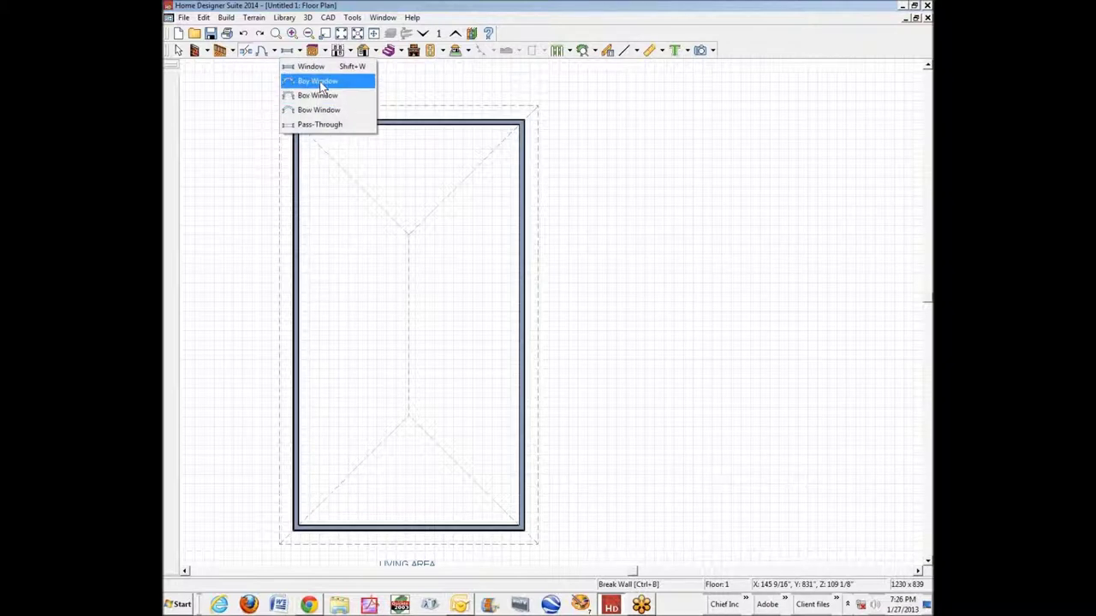
click(318, 81)
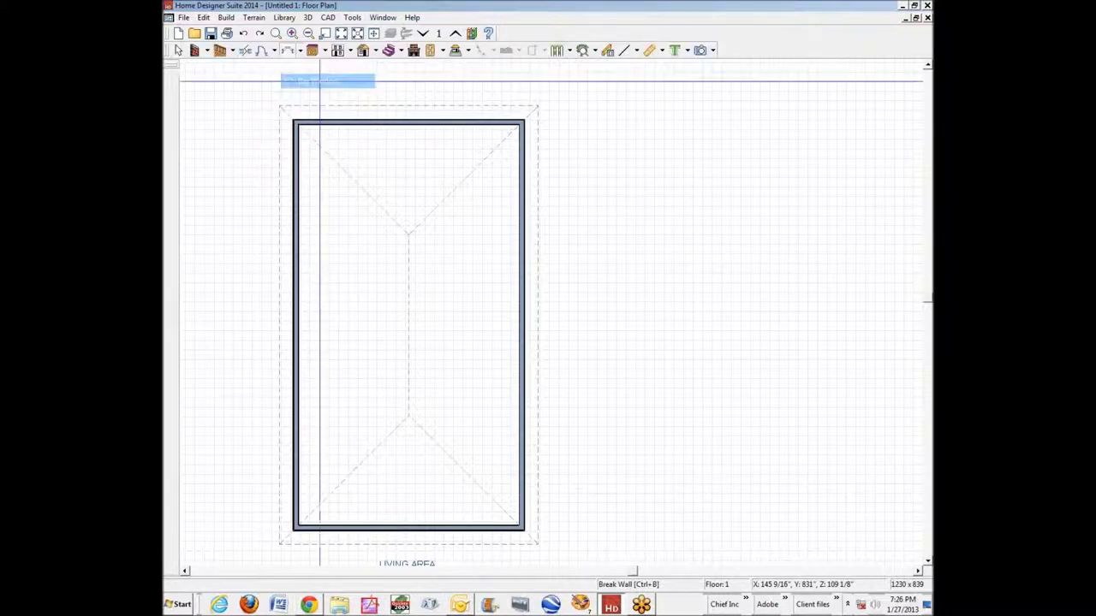
Step: Place a bay window on the right wall of the floor plan
click(526, 210)
scroll(527, 210, up, 2)
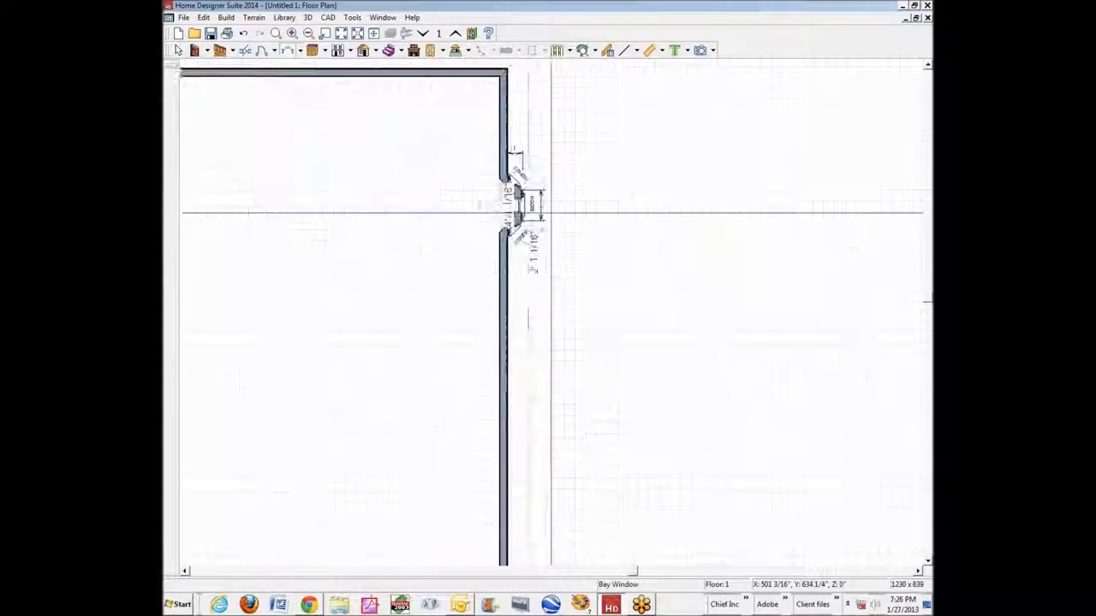
scroll(551, 212, up, 3)
key(space)
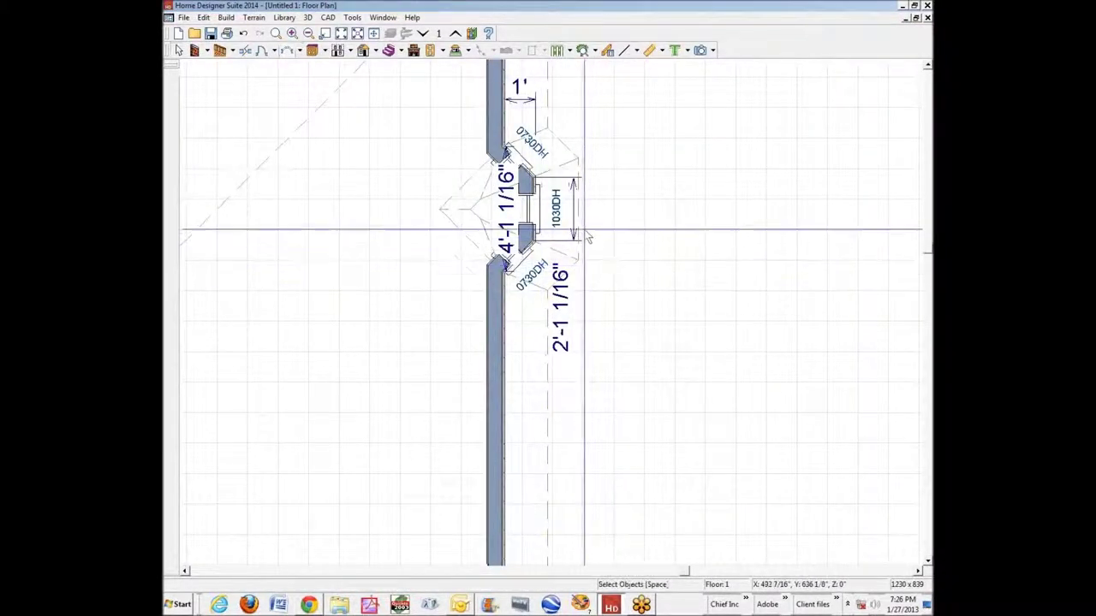
Step: Widen and deepen the bay to about 9 feet, then view it with a Full Camera
click(591, 244)
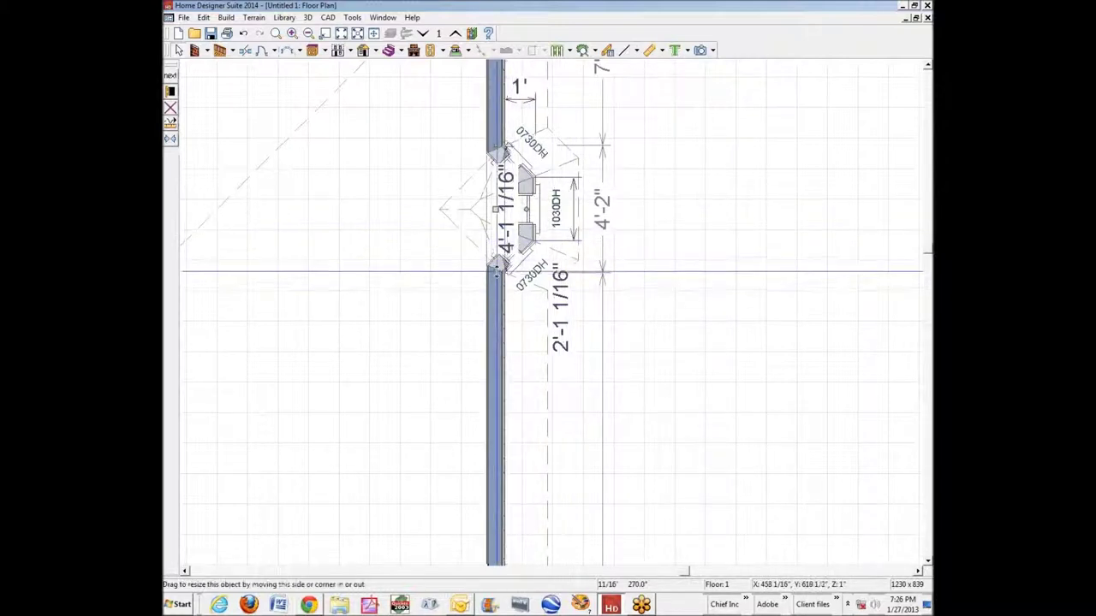
drag(497, 270, 499, 319)
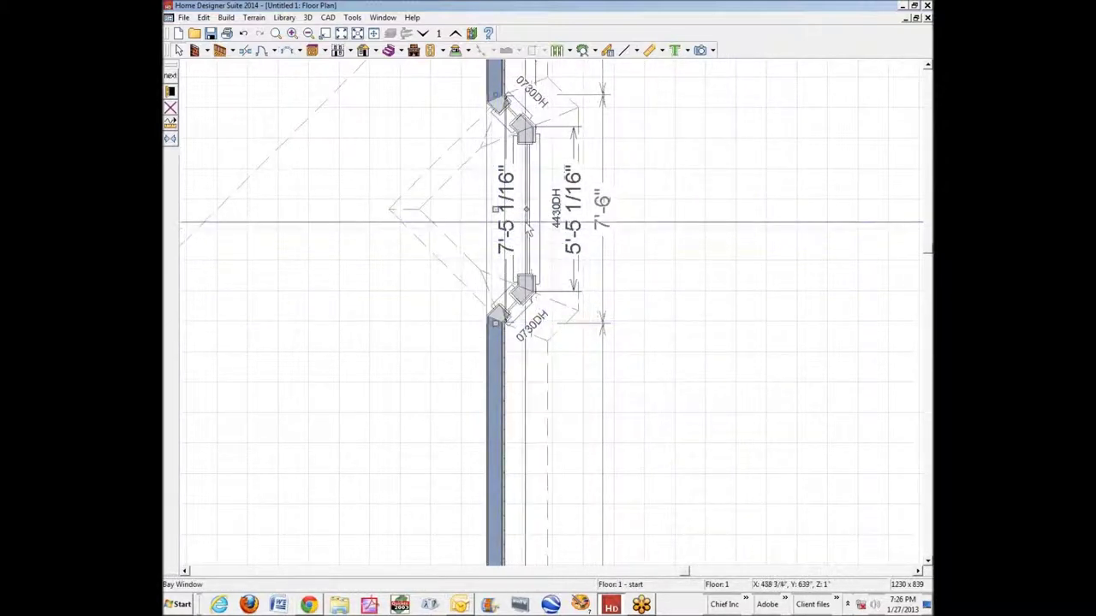
drag(525, 211, 566, 257)
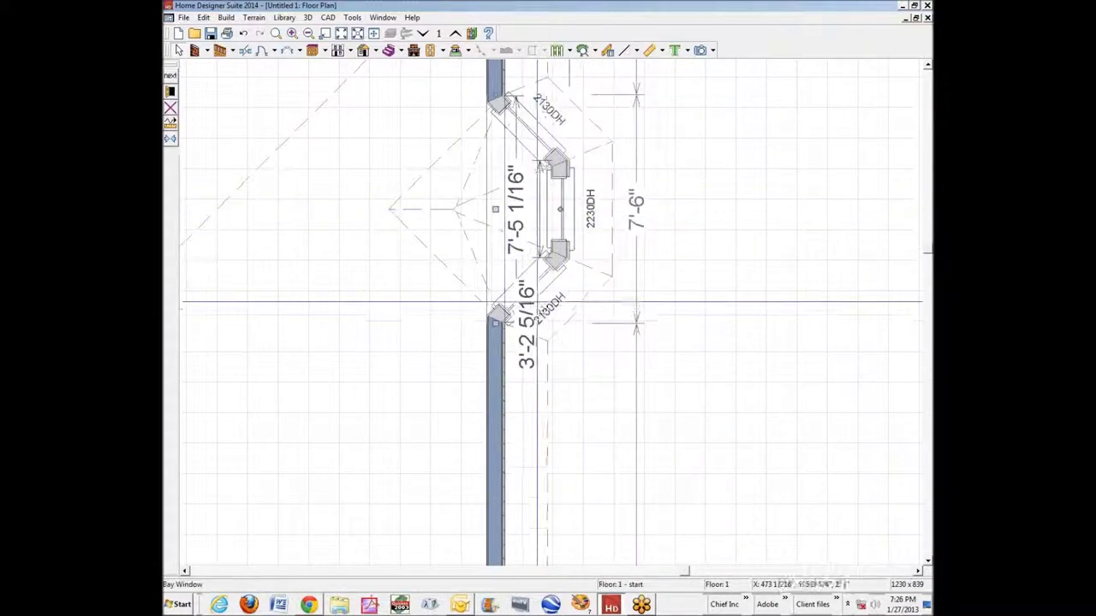
drag(500, 319, 495, 345)
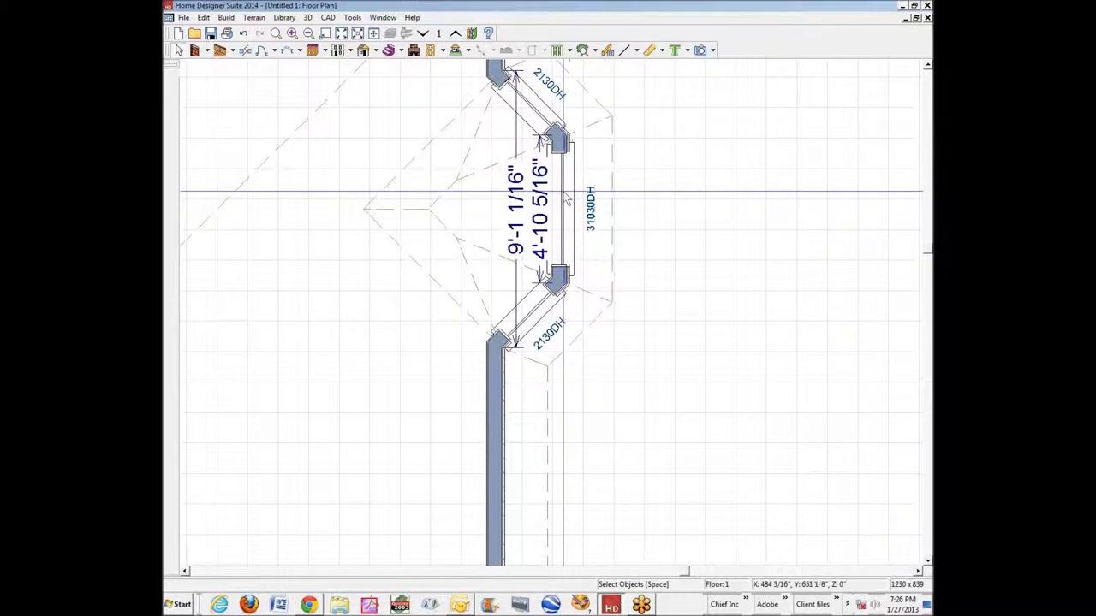
click(700, 51)
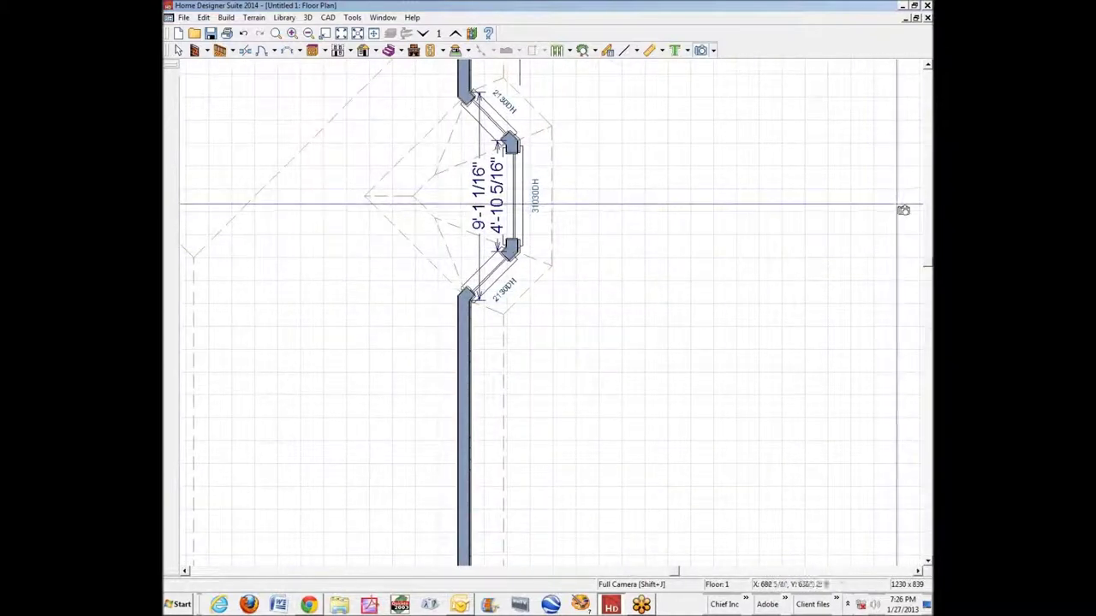
drag(903, 210, 557, 251)
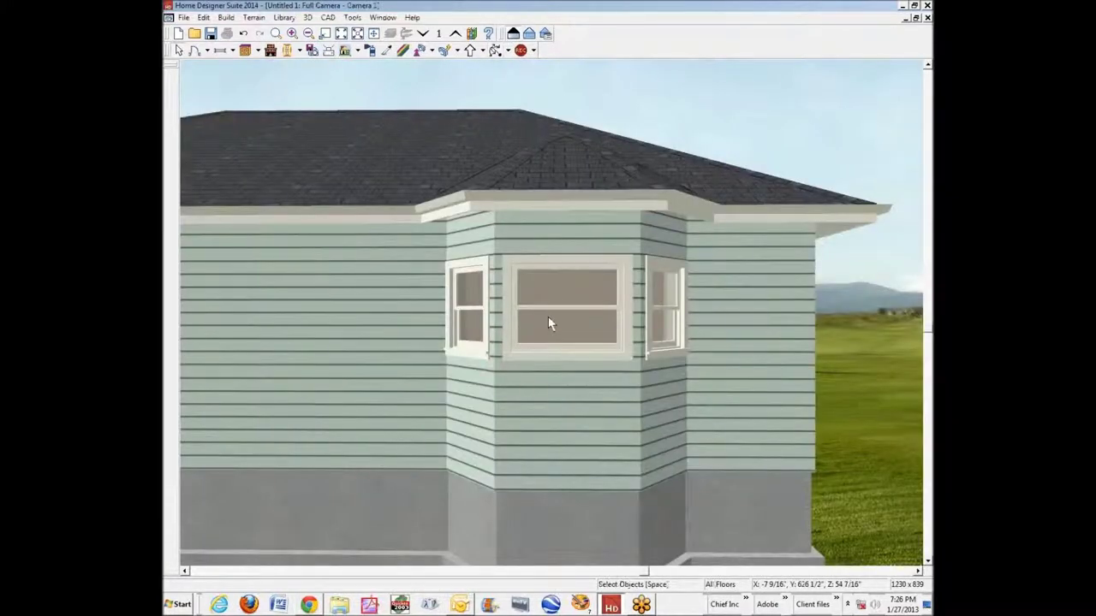
Step: Open the Bay/Box/Bow Window Specification dialog for the bay window
right_click(549, 324)
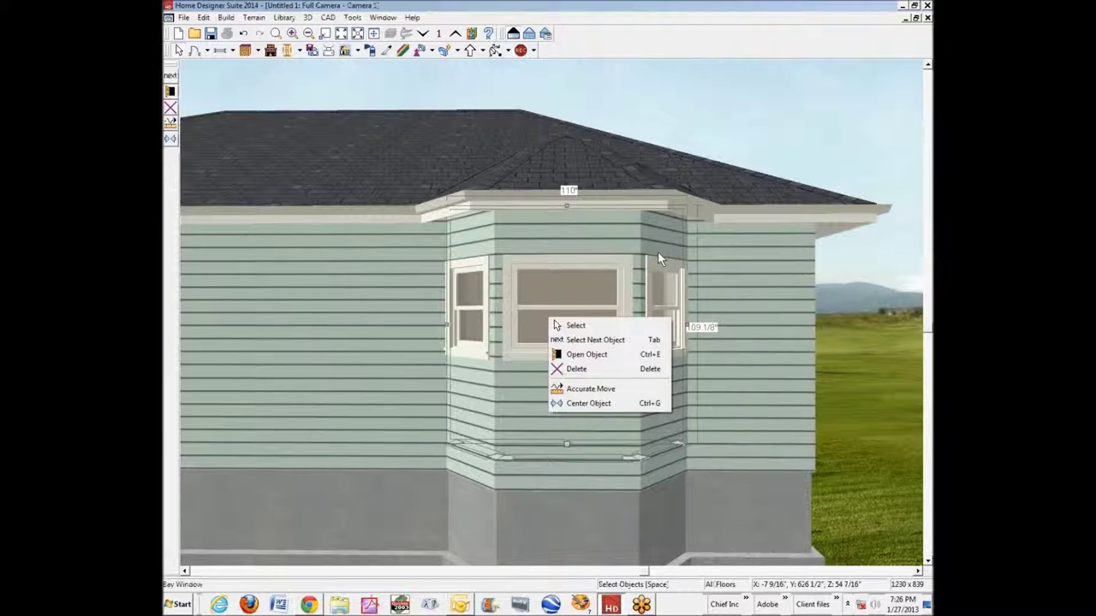
click(673, 78)
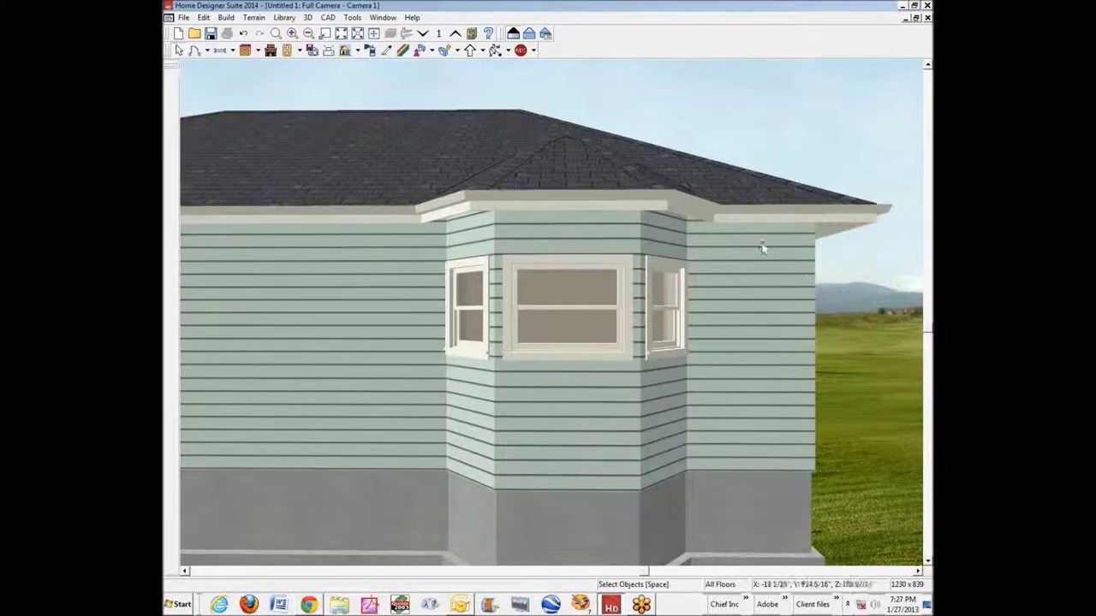
right_click(608, 321)
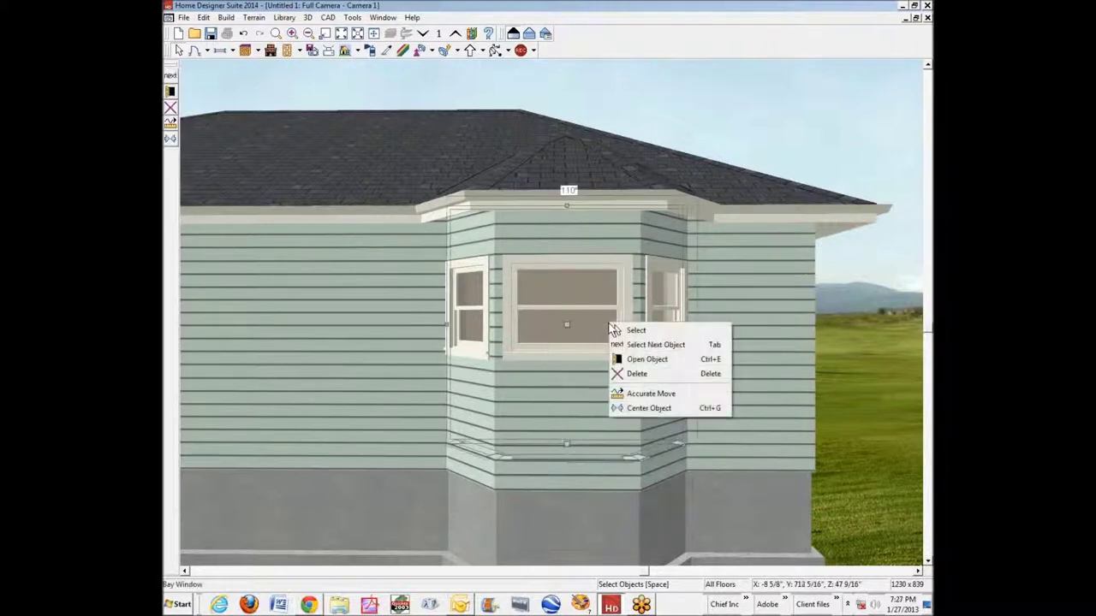
click(638, 358)
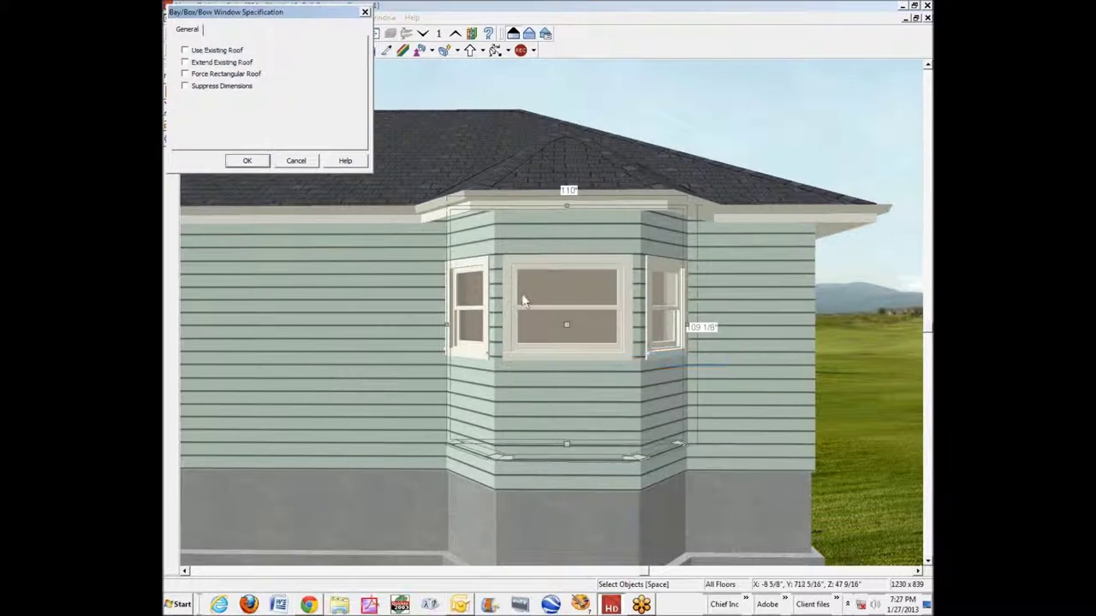
Step: Try Use Existing Roof on the bay, then try Force Rectangular Roof
click(198, 51)
click(244, 162)
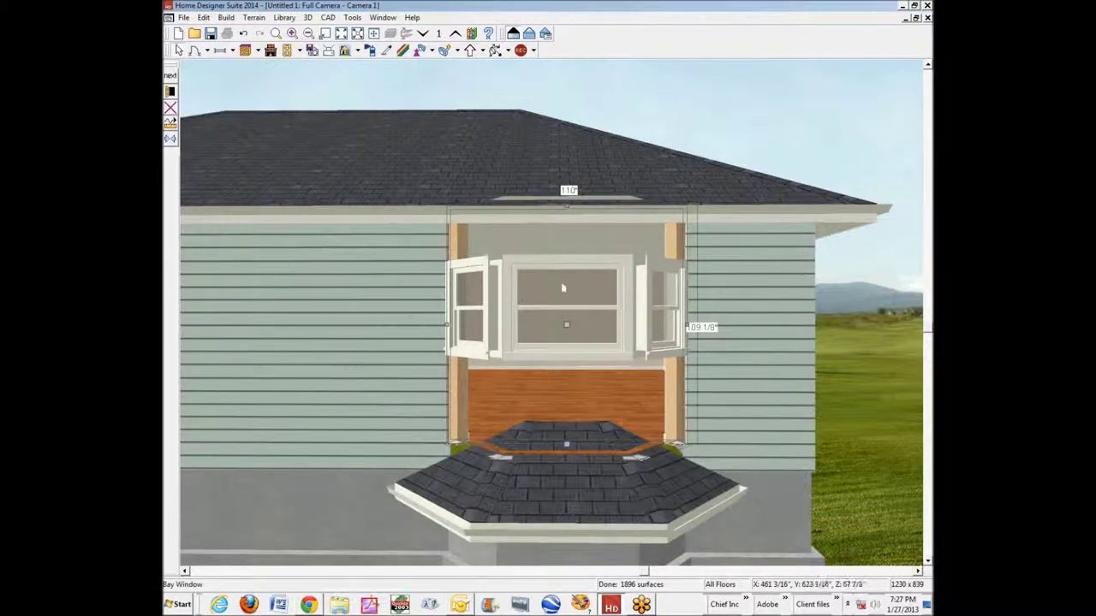
click(777, 171)
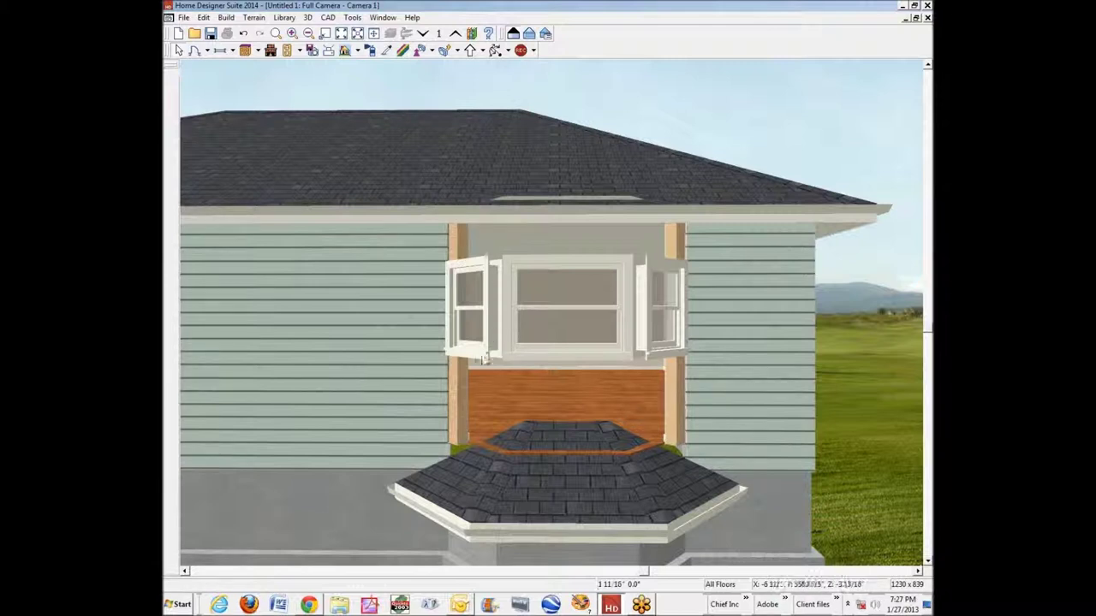
click(458, 418)
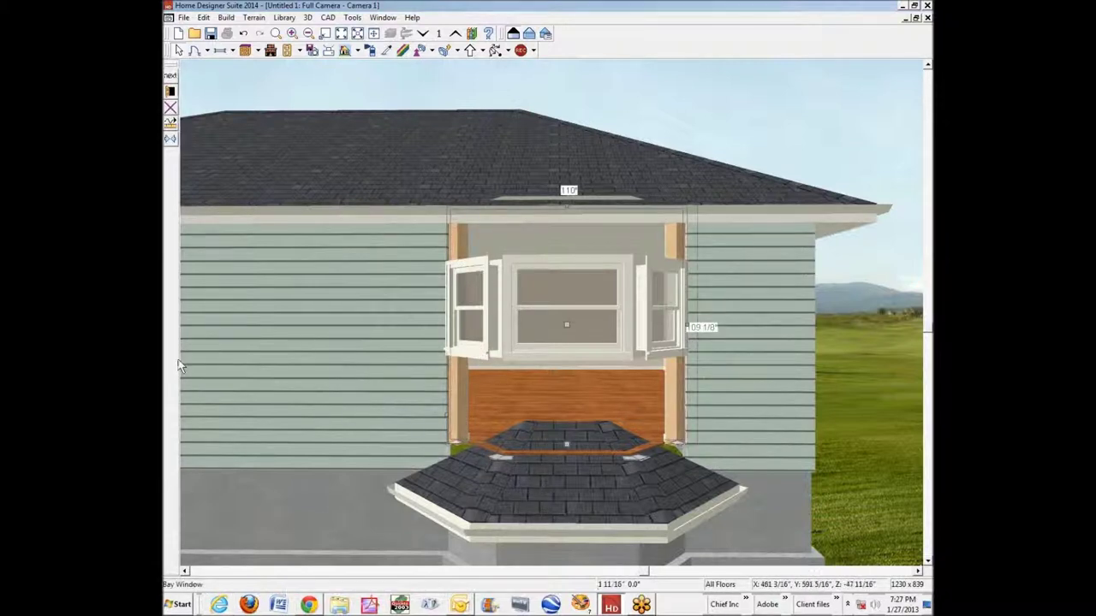
click(172, 92)
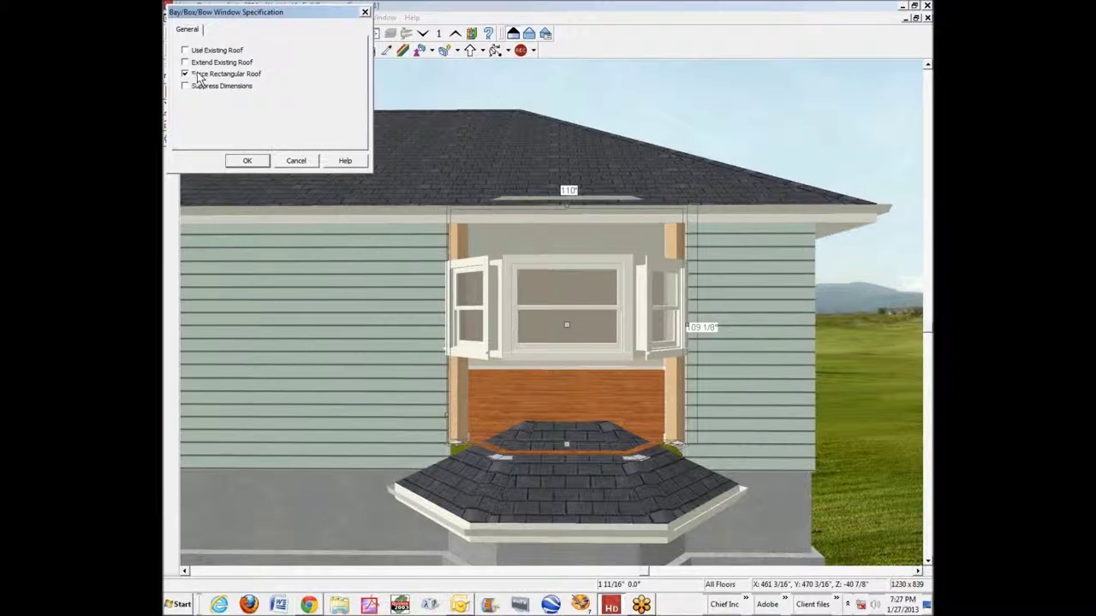
click(247, 160)
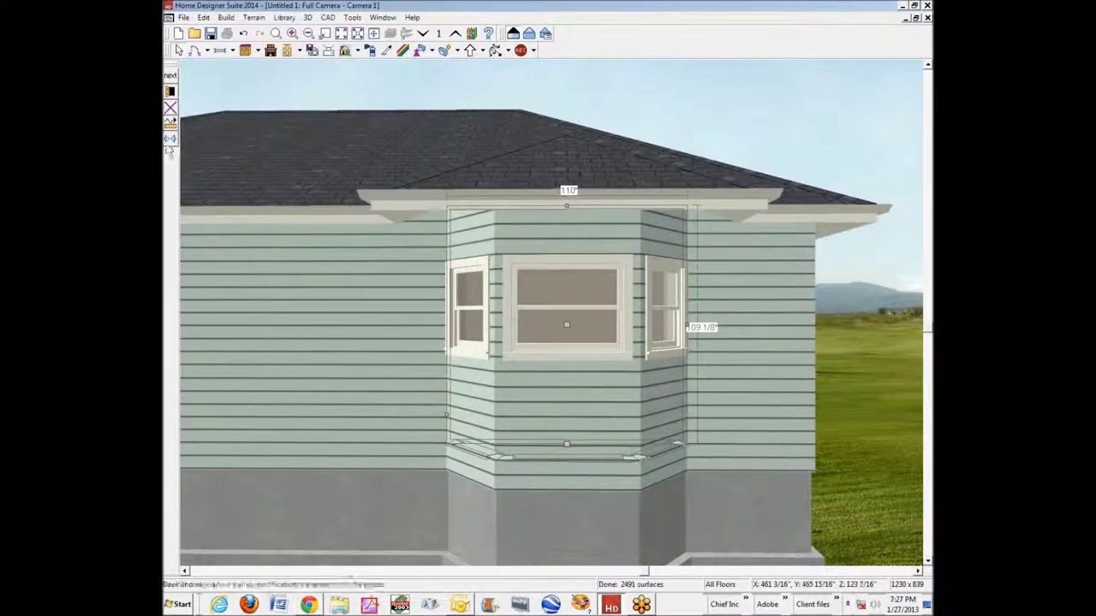
Step: Reapply Use Existing Roof, then clear all roof options and confirm
click(172, 91)
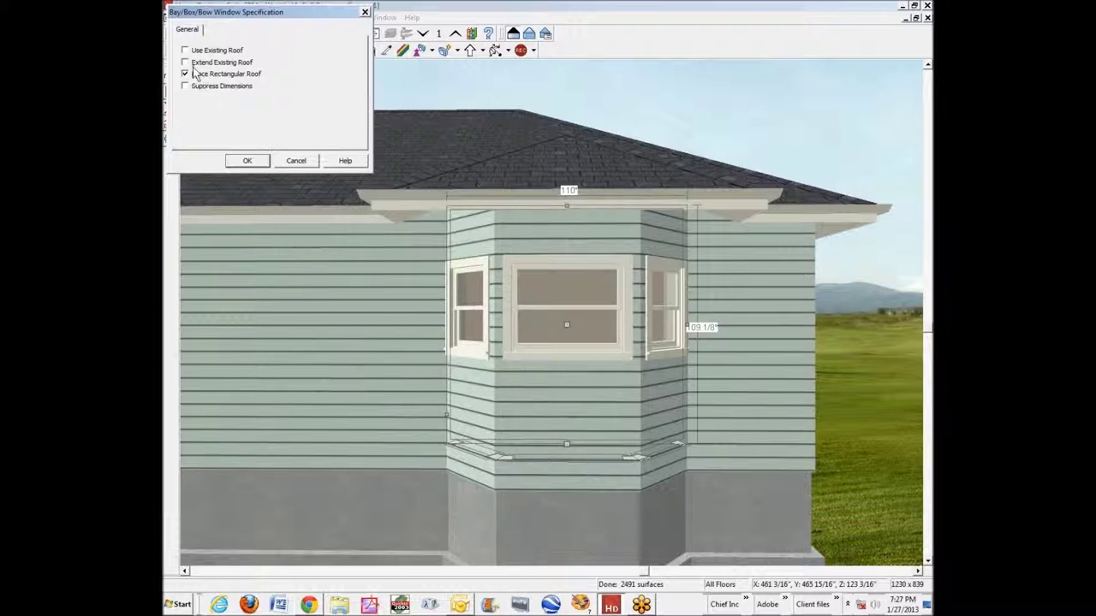
click(248, 163)
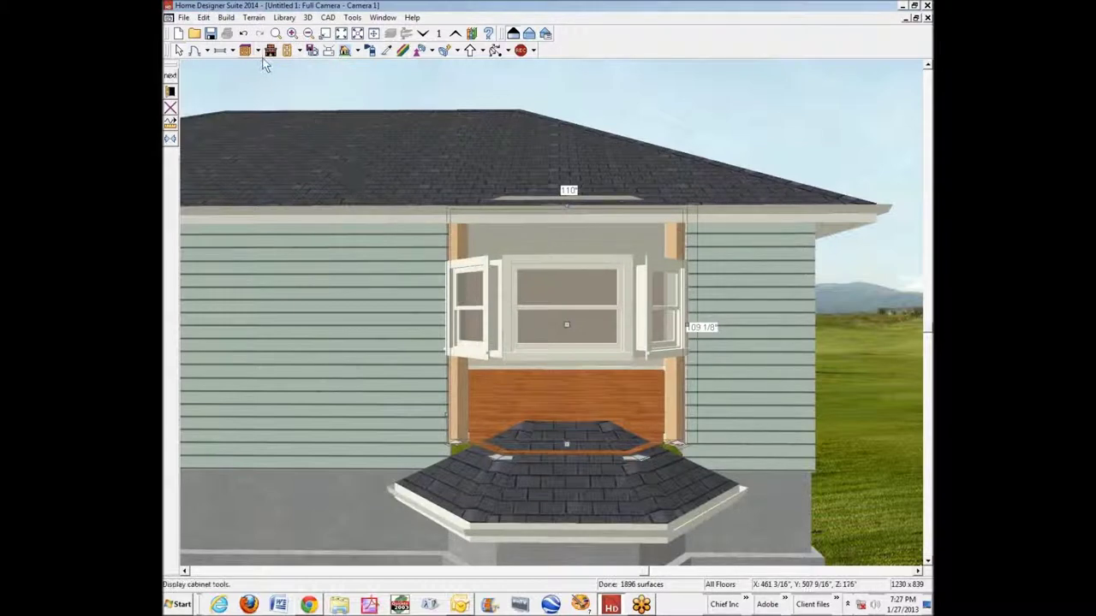
click(353, 76)
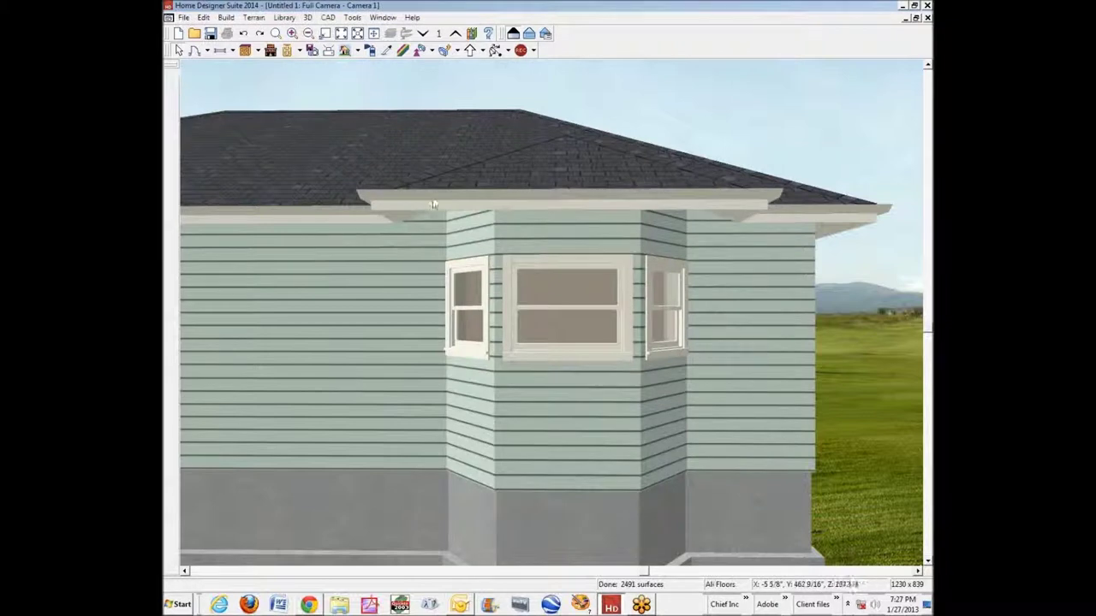
click(497, 231)
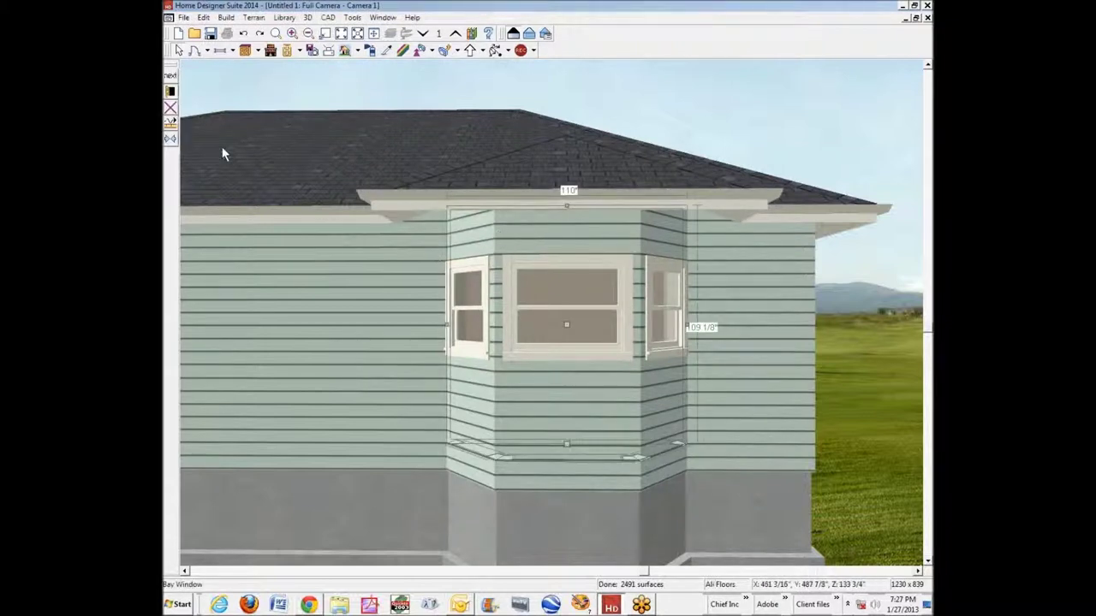
click(170, 92)
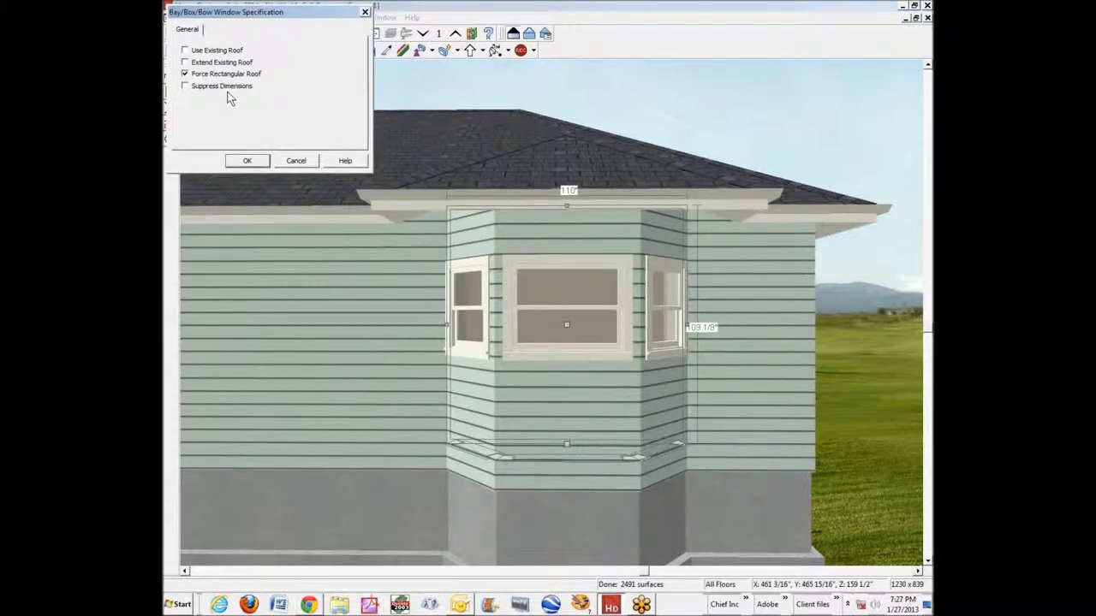
click(257, 163)
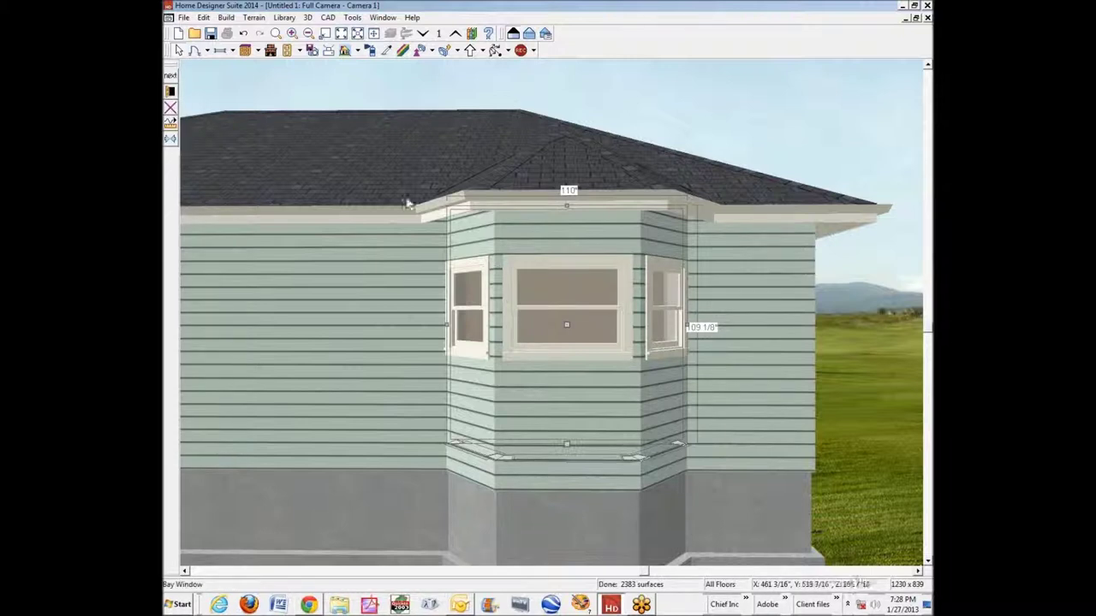
click(171, 77)
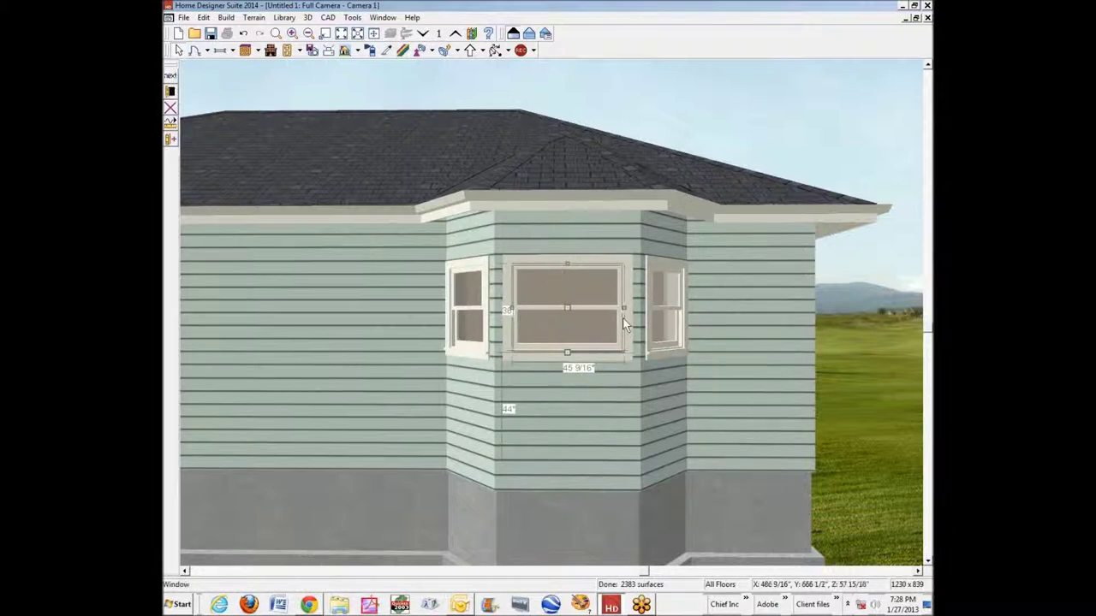
click(171, 92)
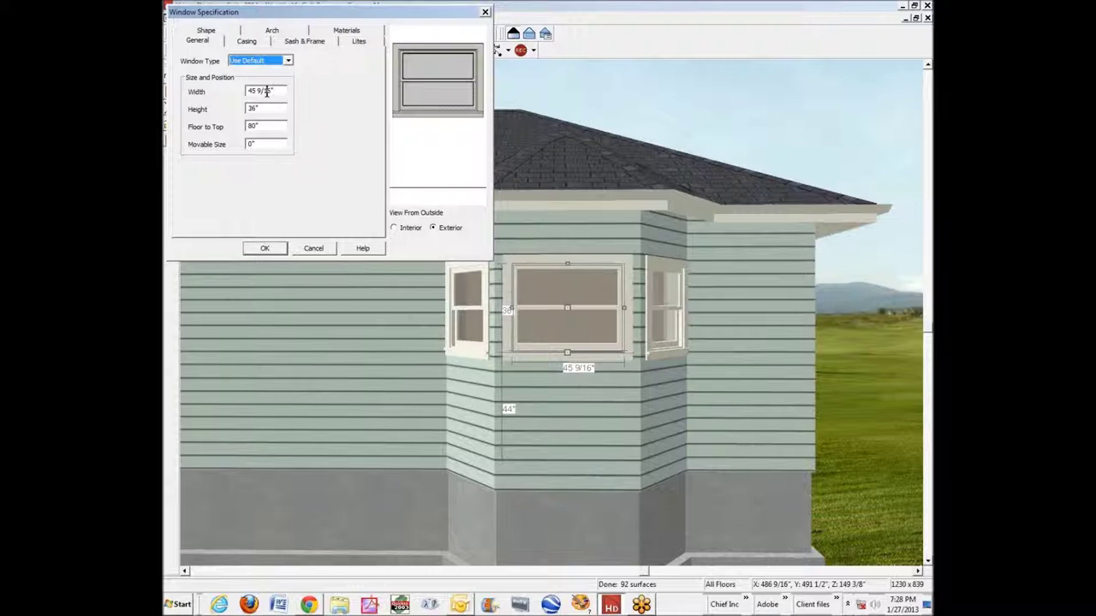
click(313, 248)
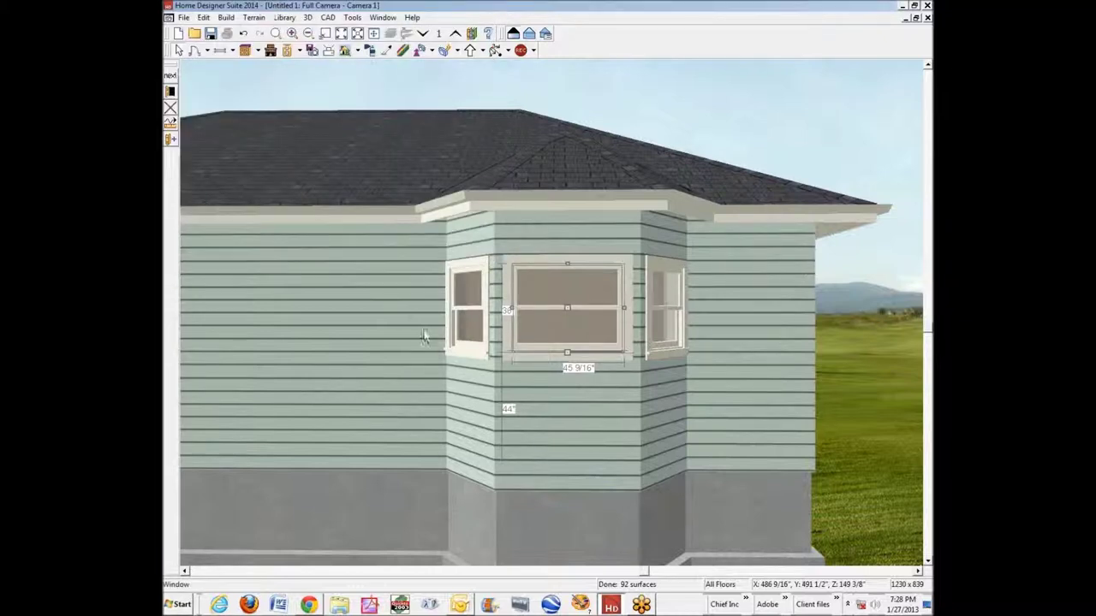
click(478, 391)
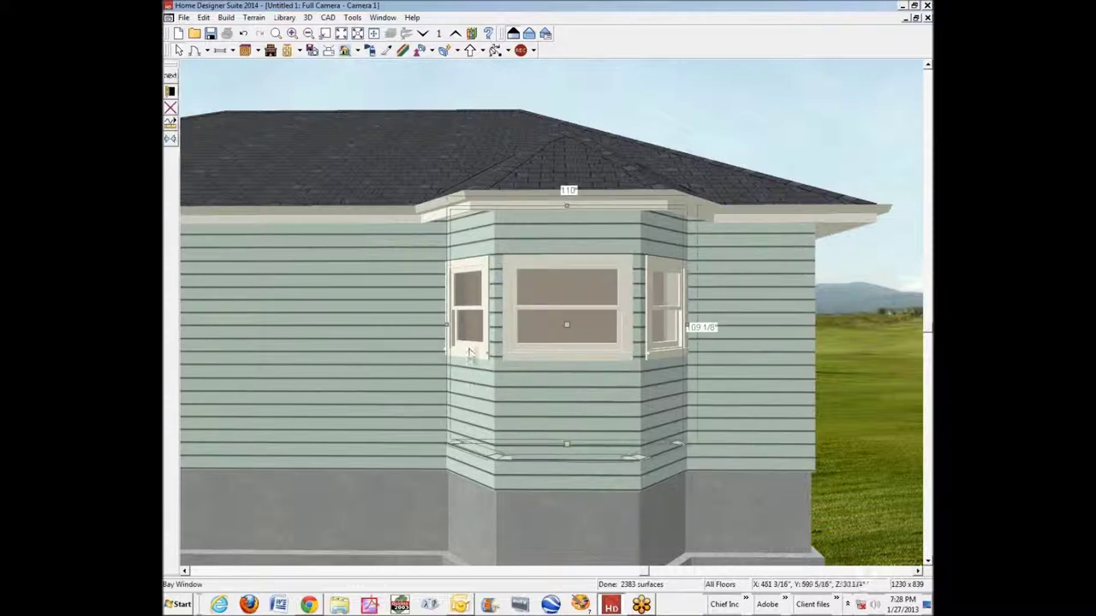
Step: Drag the bay window's left side outward until it is about 138 inches wide
mouse_move(446, 326)
mouse_down()
mouse_move(398, 324)
mouse_move(451, 335)
mouse_up()
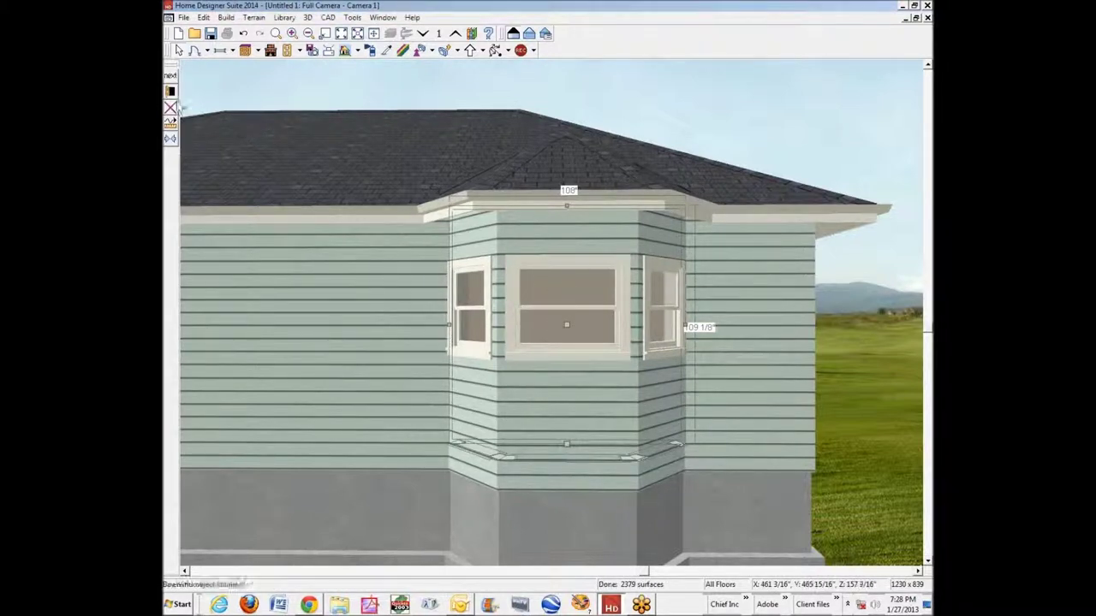
click(171, 75)
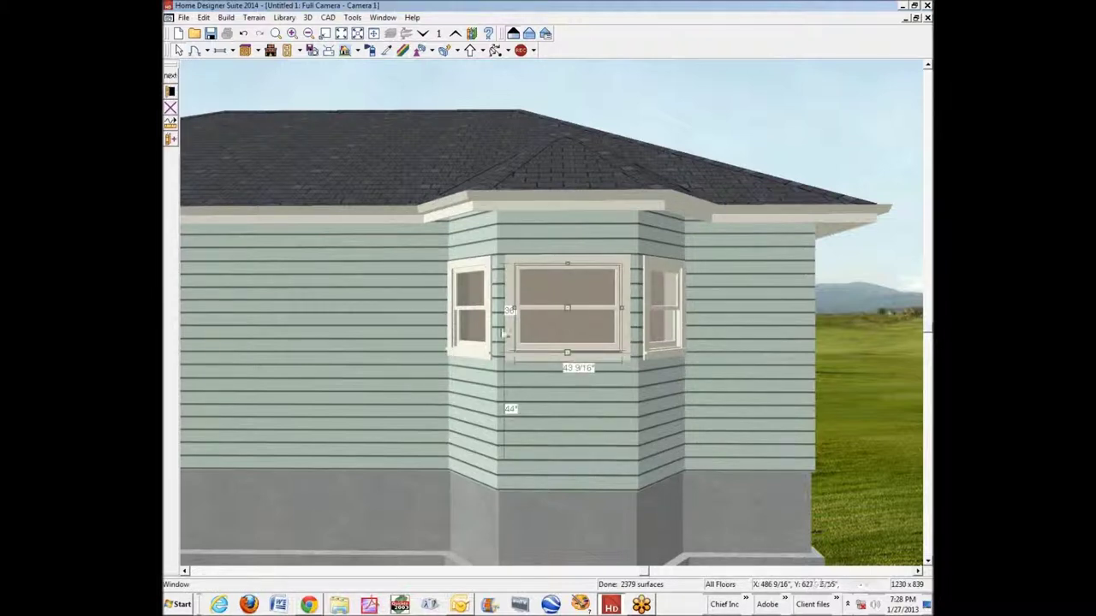
click(177, 94)
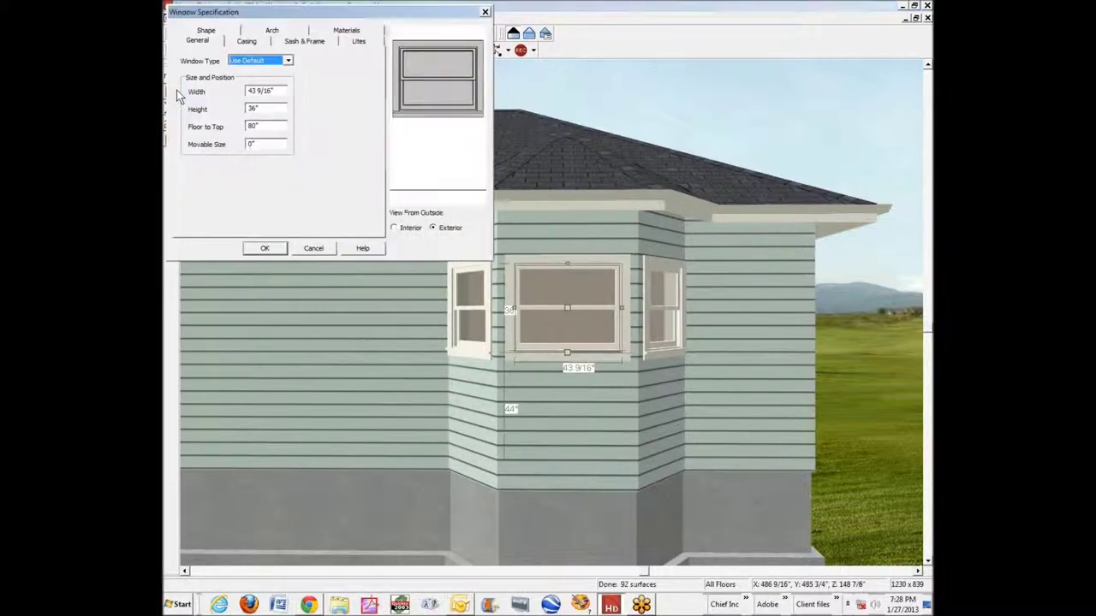
click(316, 248)
click(523, 260)
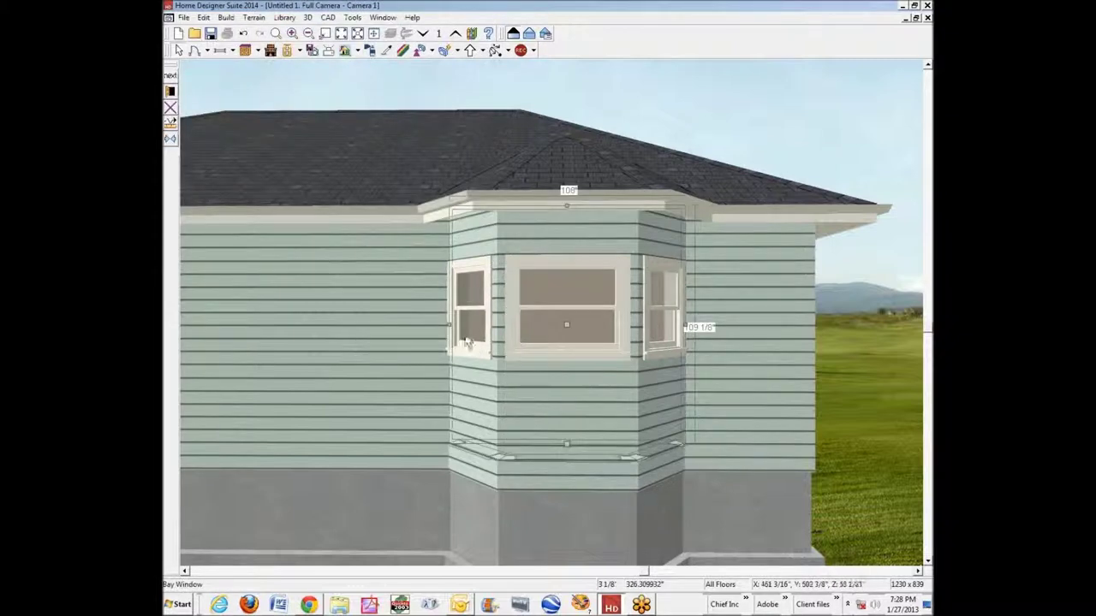
drag(448, 328, 416, 327)
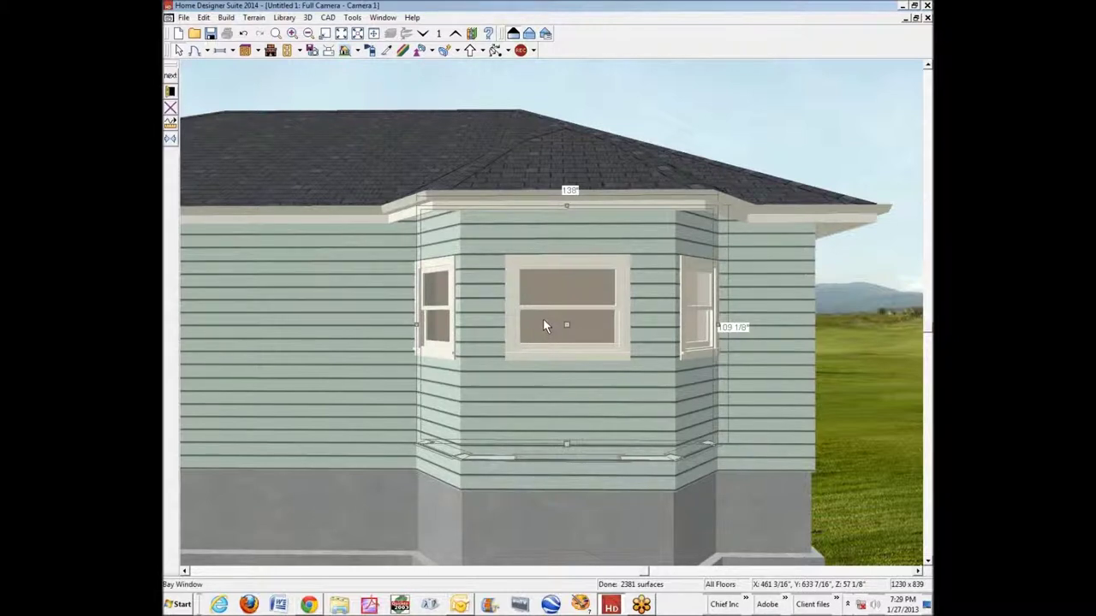
click(171, 76)
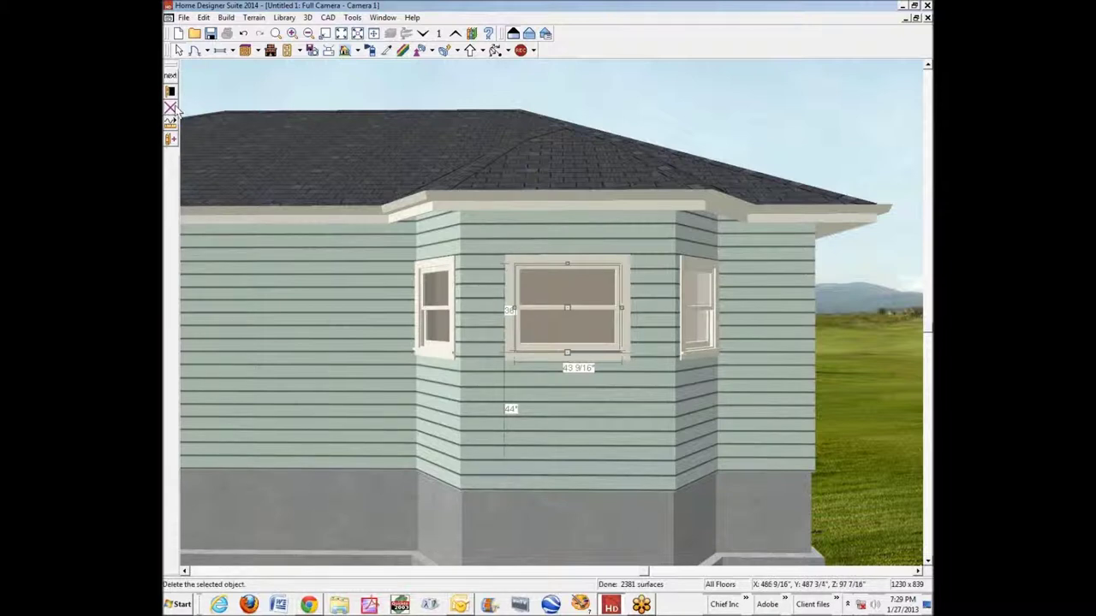
Step: Make the centre window 60" wide, 40" high, with Fixed Glass window type
click(170, 92)
double_click(274, 109)
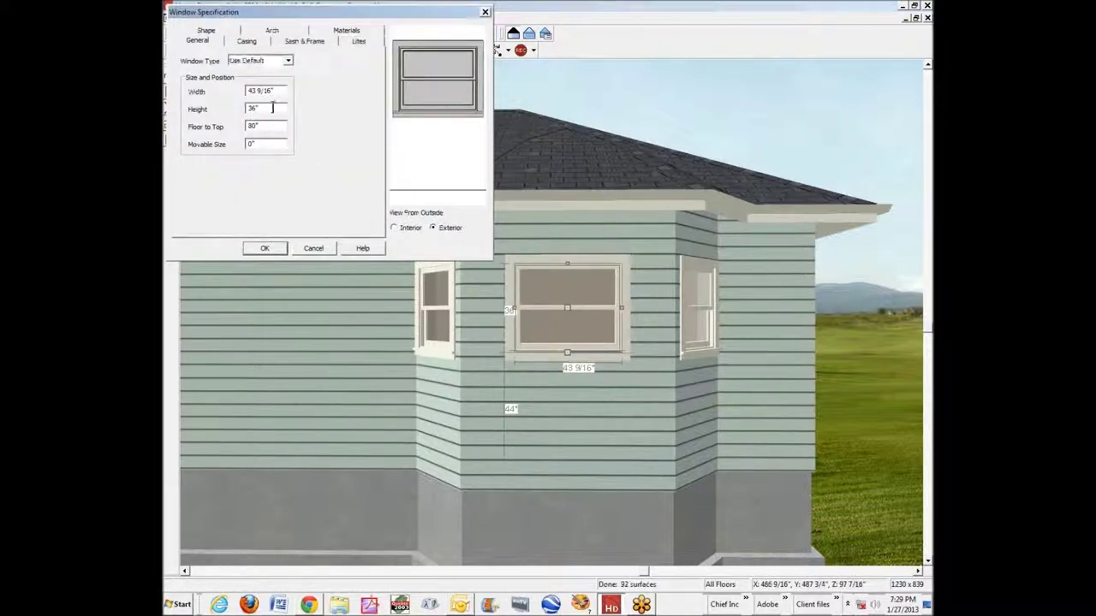
text(40)
double_click(276, 91)
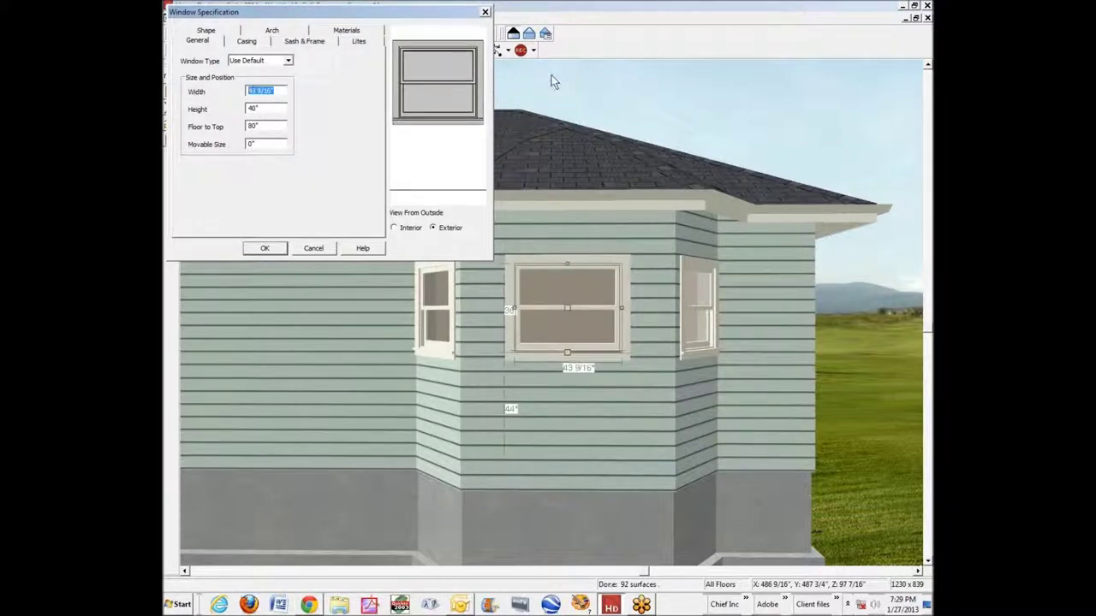
text(60)
key(Tab)
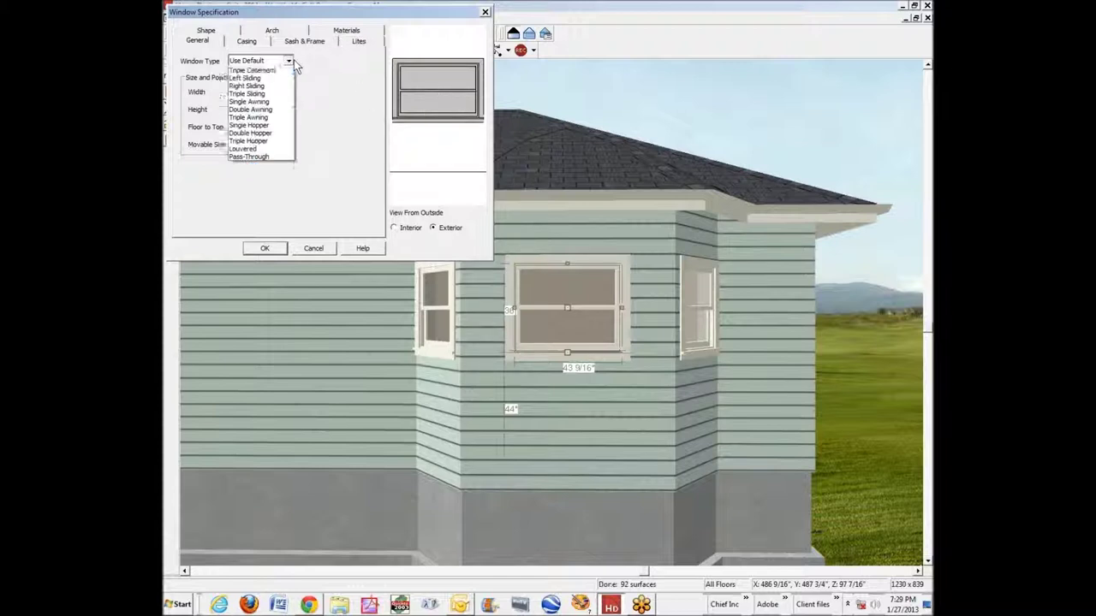
scroll(294, 67, up, 2)
click(257, 78)
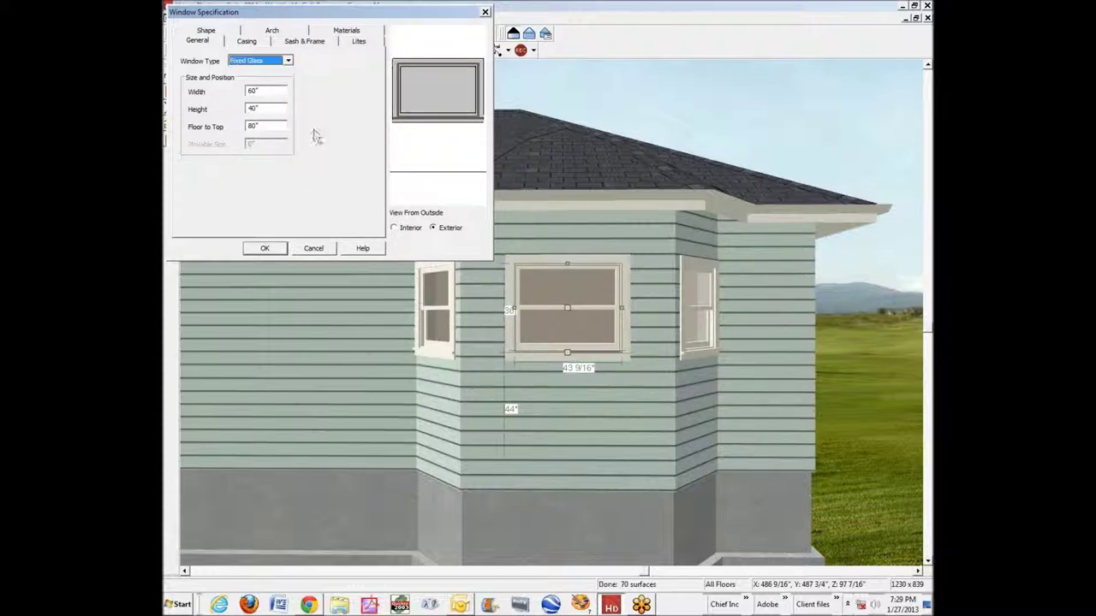
click(265, 253)
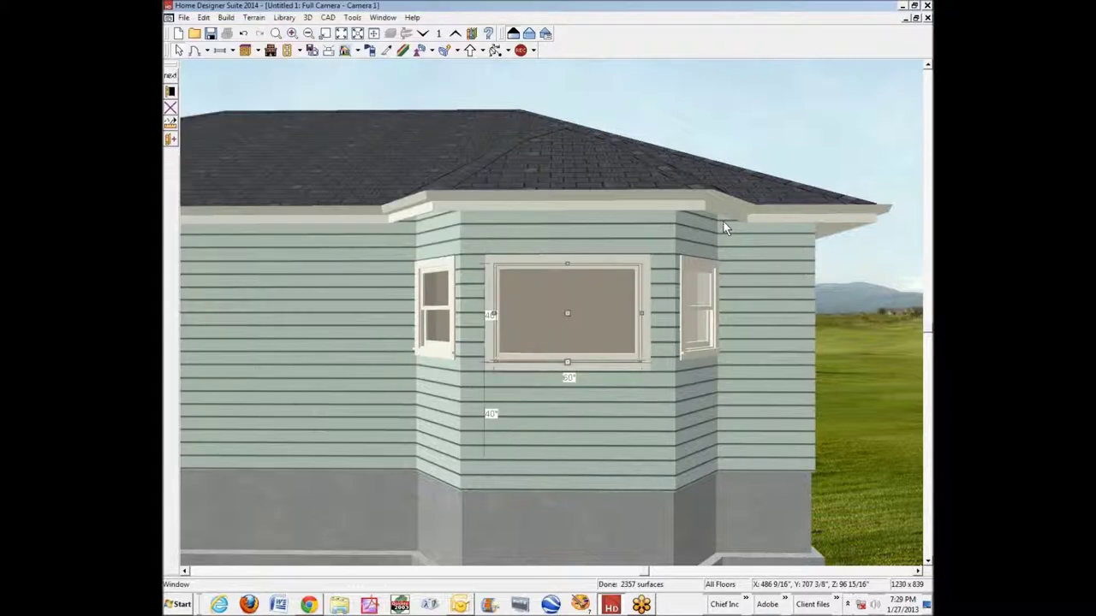
Step: Drag the bay's left side inward until the bay is about 126 inches wide
key(Escape)
click(435, 368)
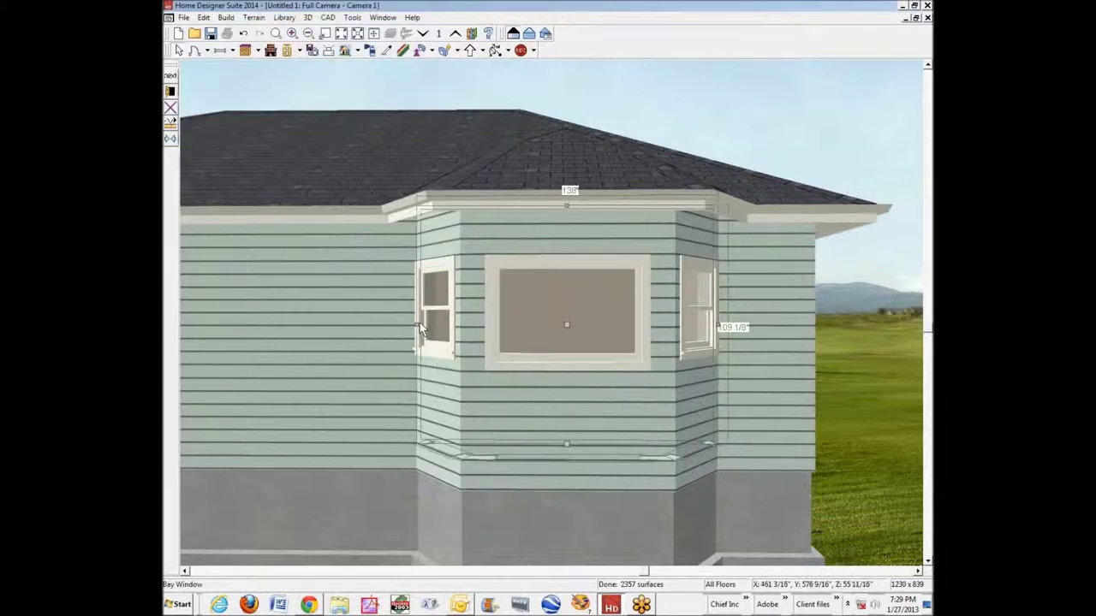
drag(420, 327, 429, 329)
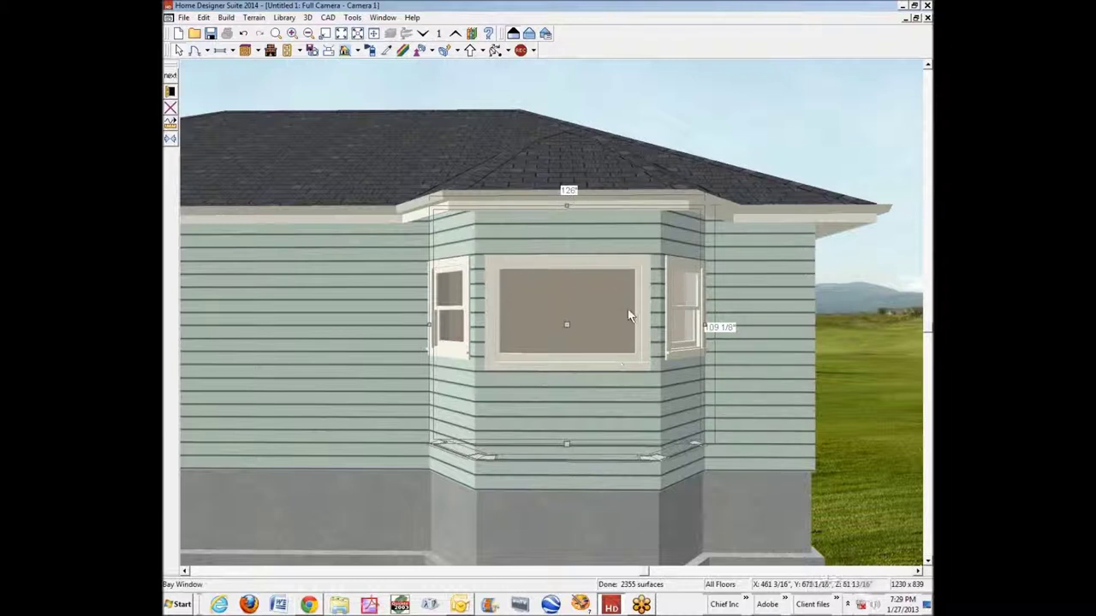
key(ctrl+F4)
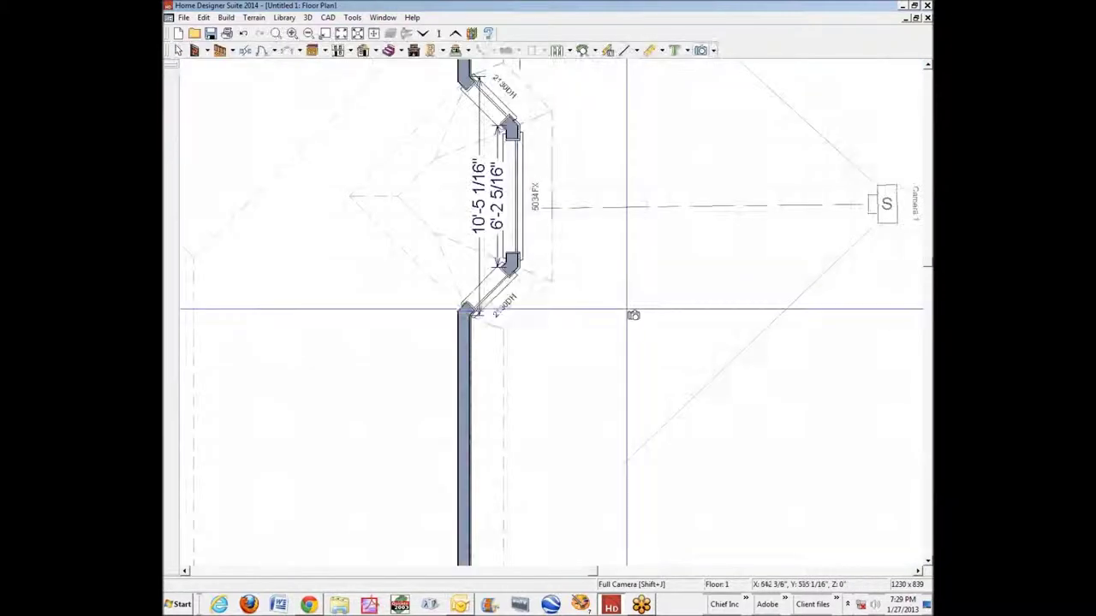
key(space)
click(518, 199)
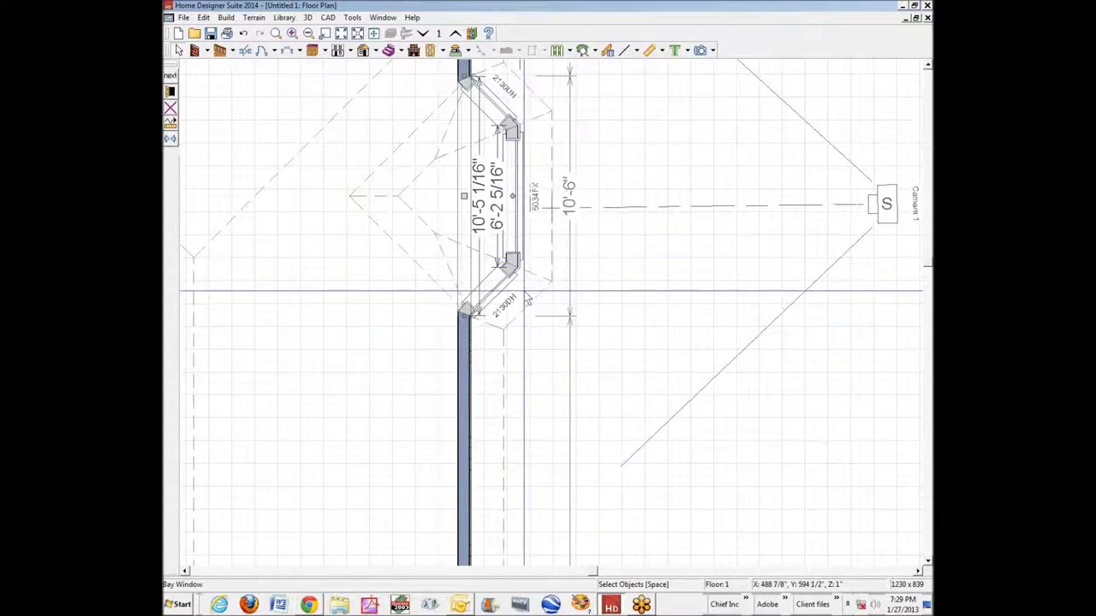
key(ctrl+Tab)
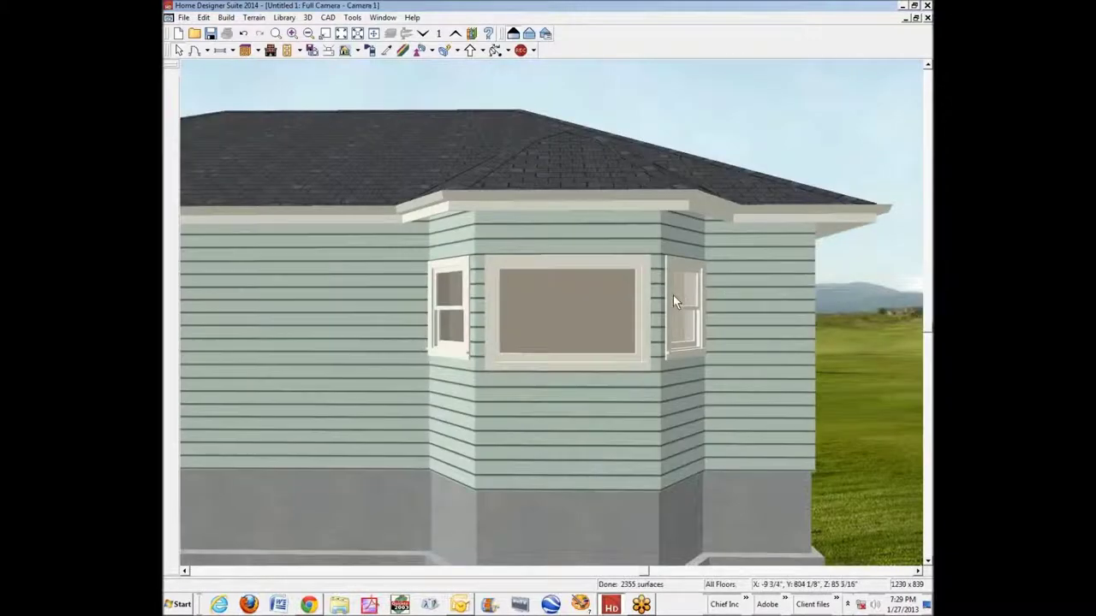
click(619, 244)
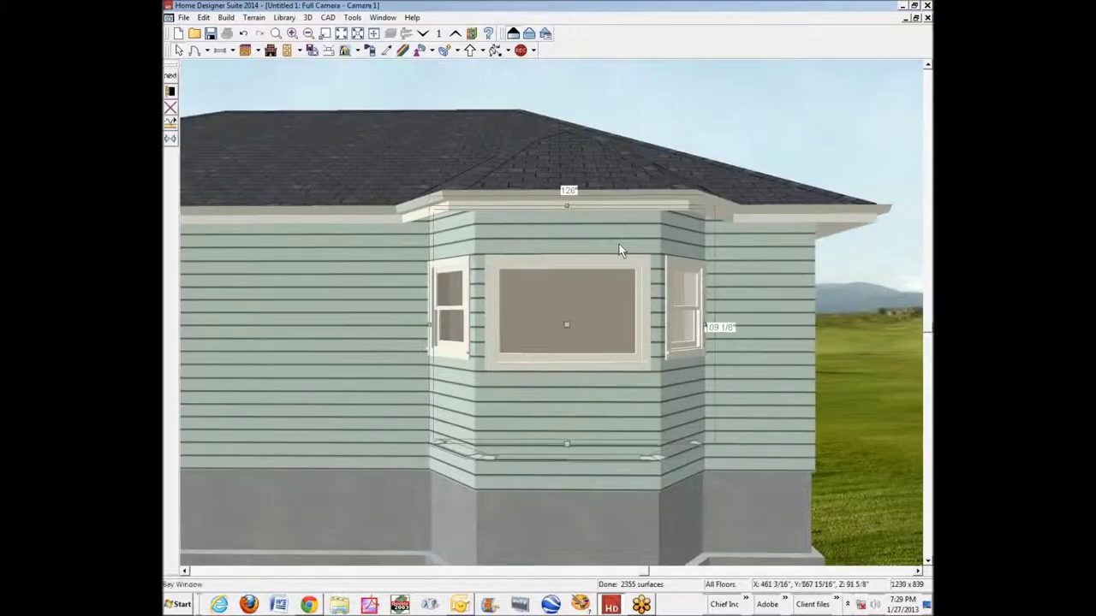
click(677, 297)
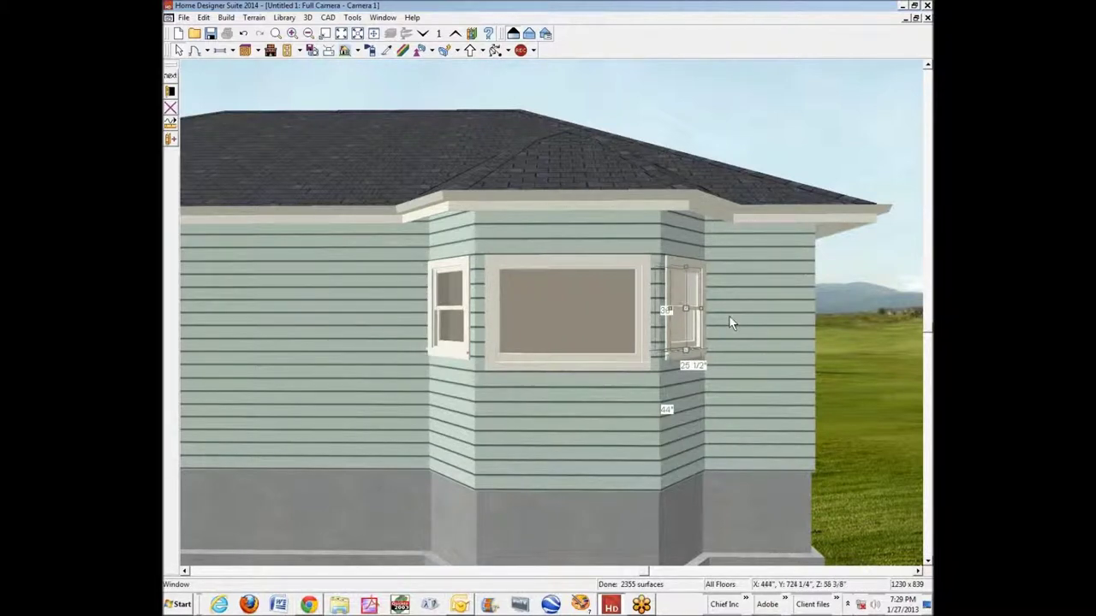
click(170, 92)
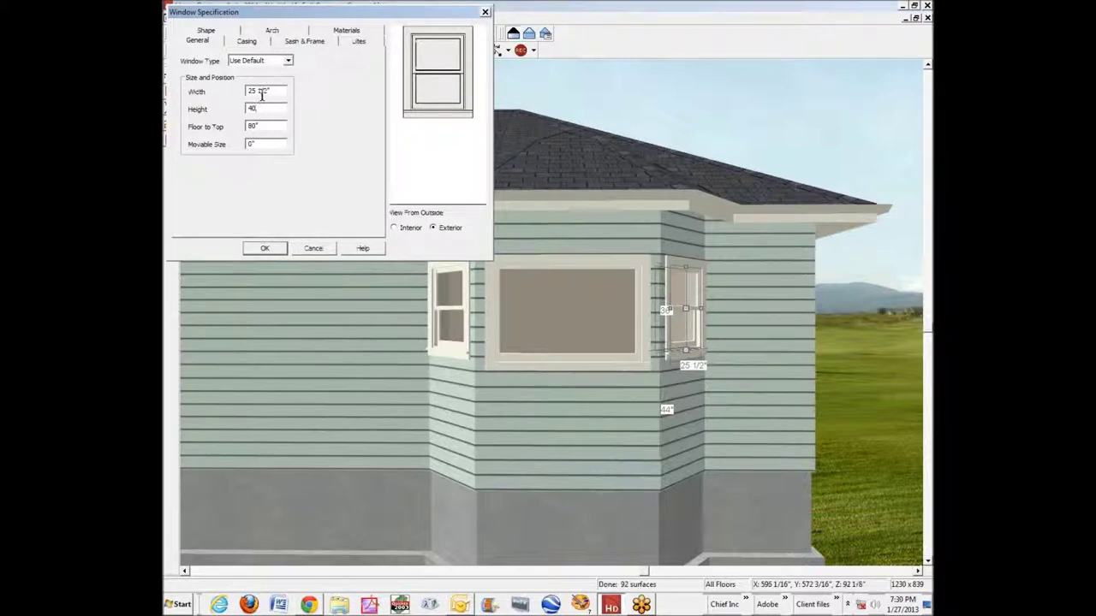
Step: Set the height of the bay's right and left side windows to 40"
key(Tab)
text(40")
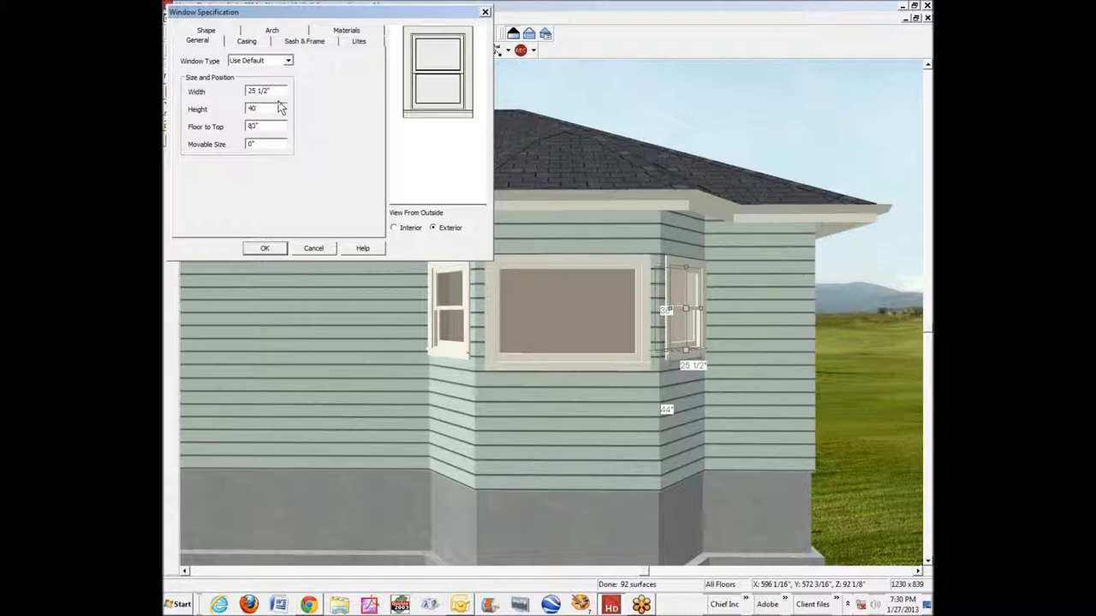
click(266, 249)
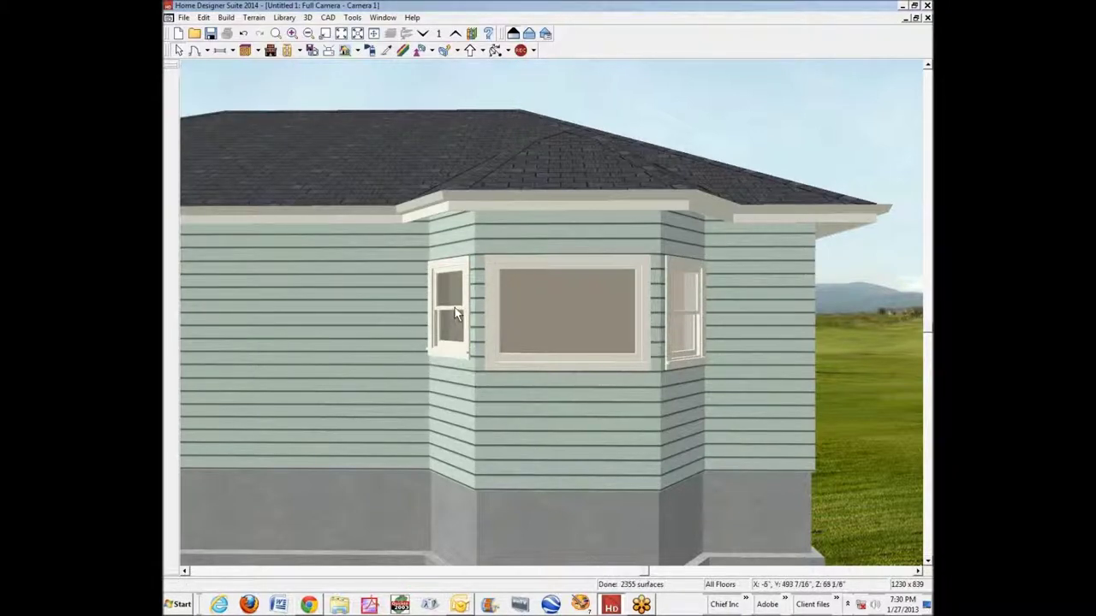
click(455, 313)
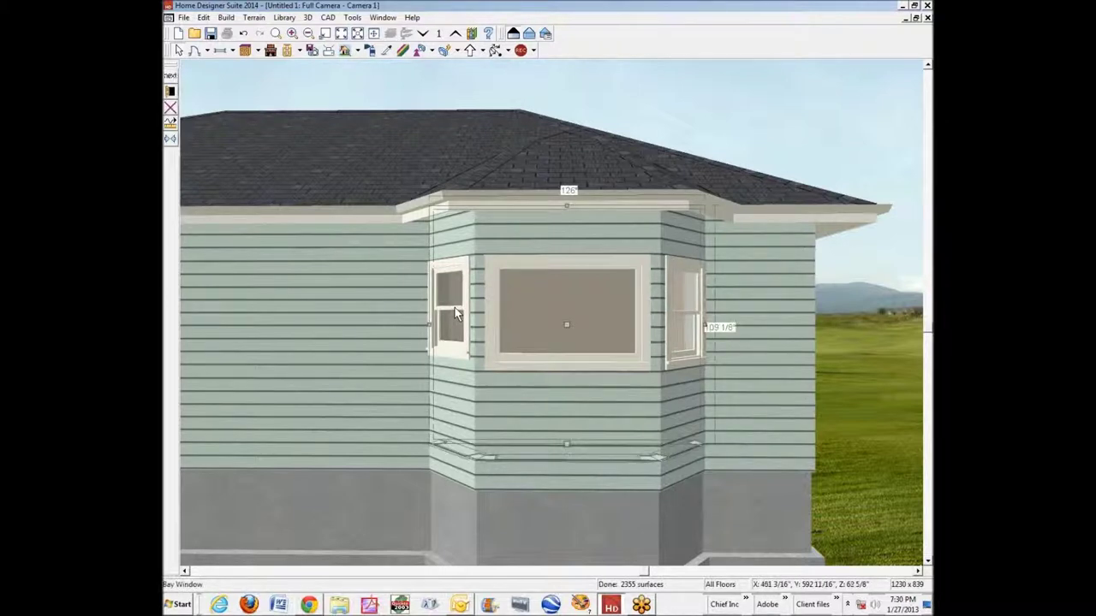
click(455, 314)
click(171, 92)
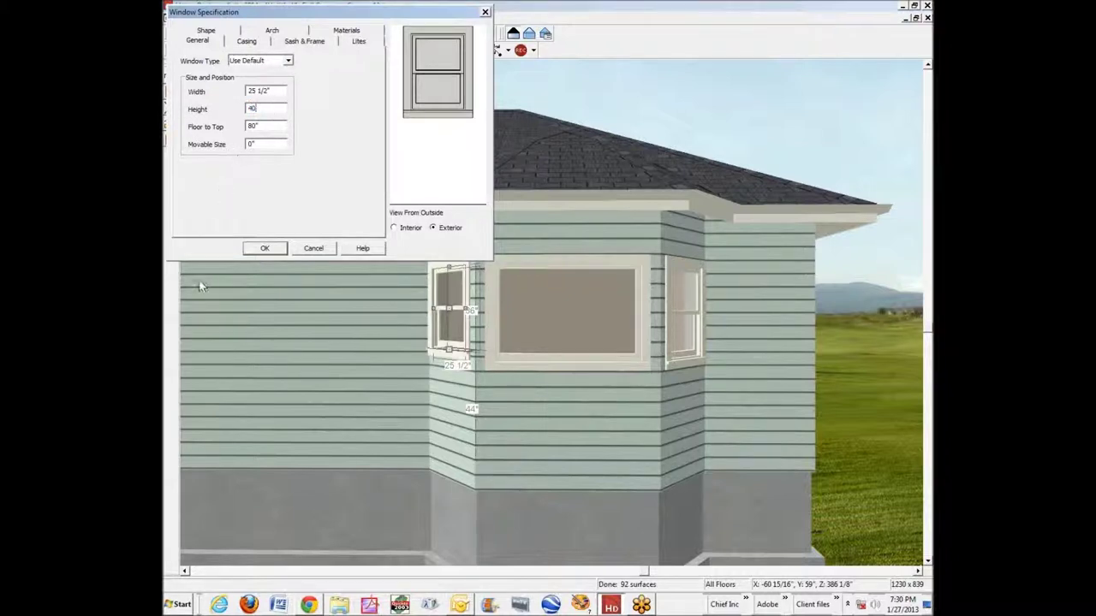
click(264, 250)
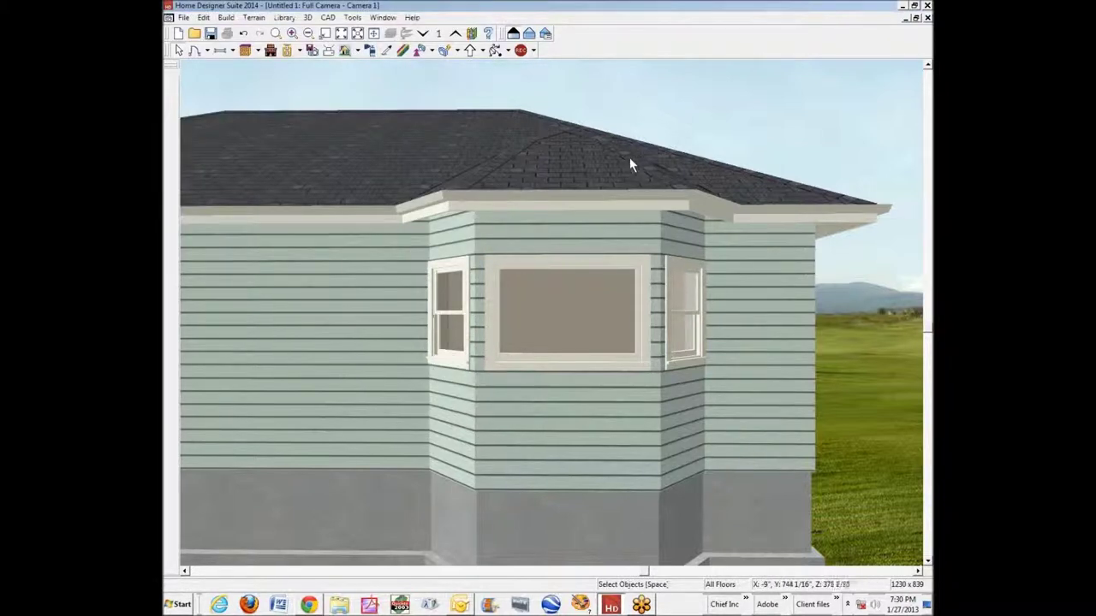
Step: Return to the floor plan view
scroll(680, 231, down, 5)
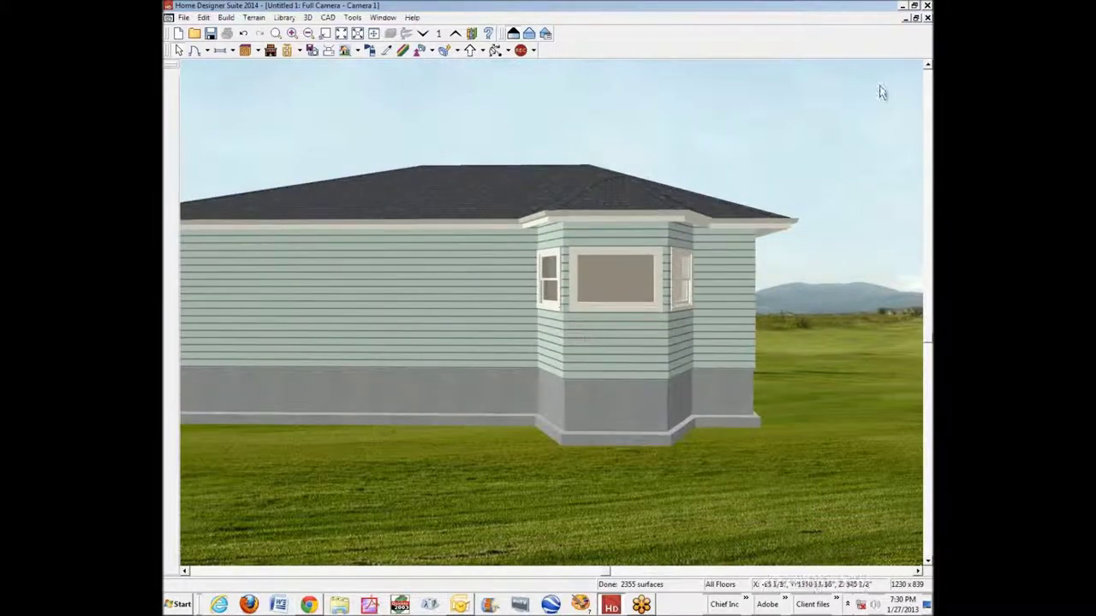
click(927, 18)
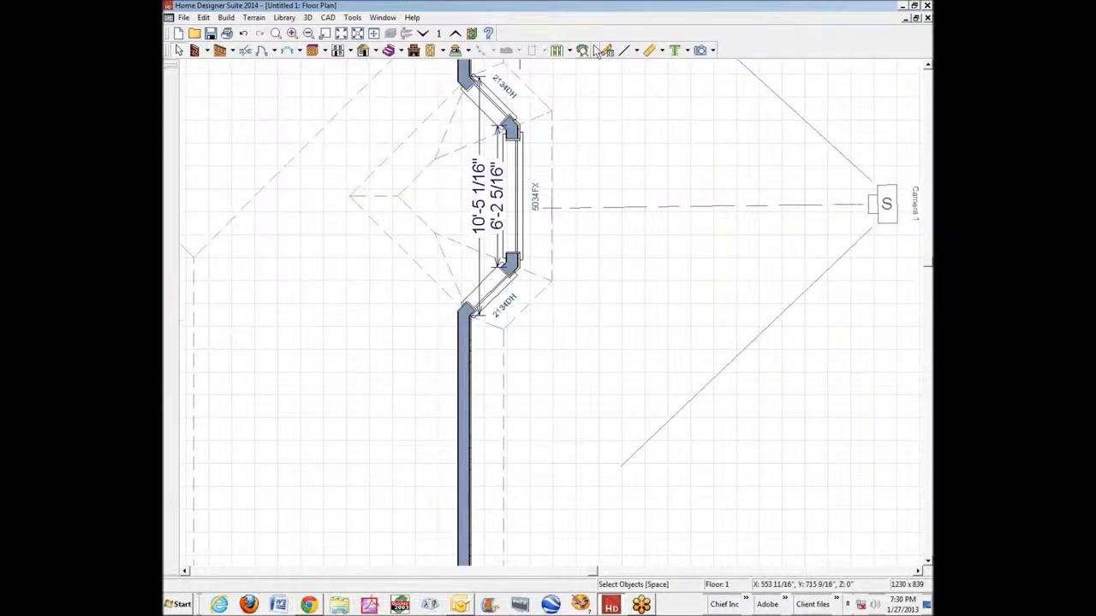
click(927, 562)
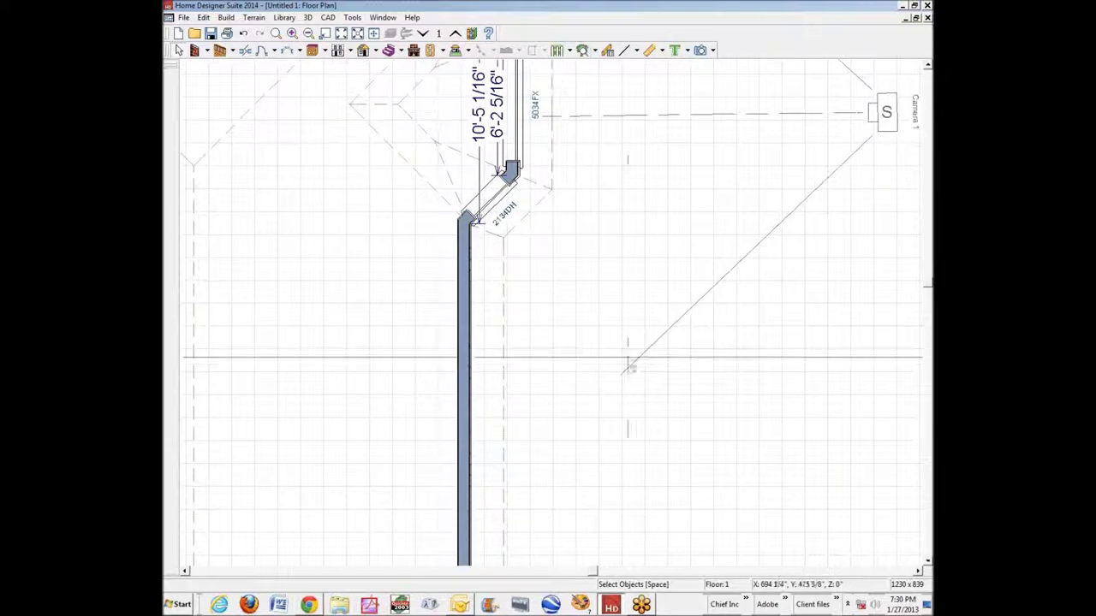
Step: Break the vertical wall below the bay at two points and shift the middle piece right
click(246, 50)
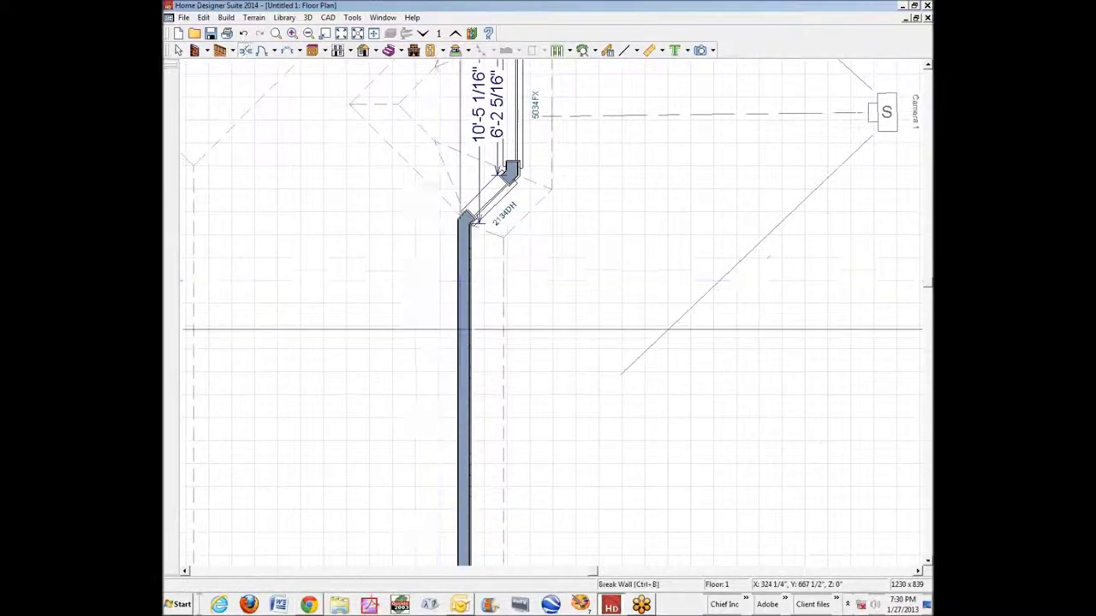
click(462, 331)
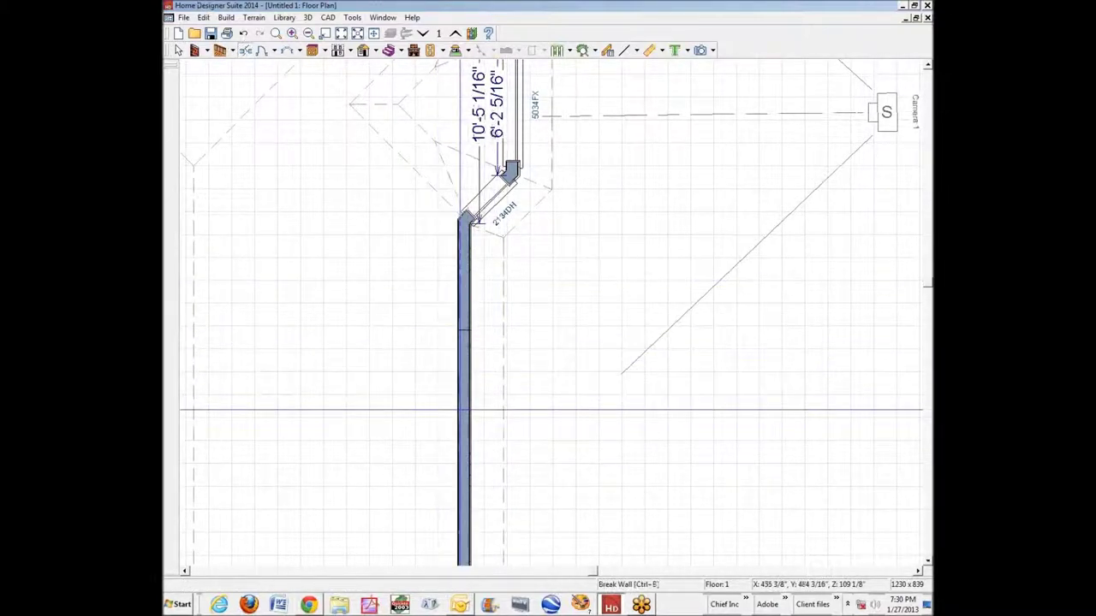
click(463, 535)
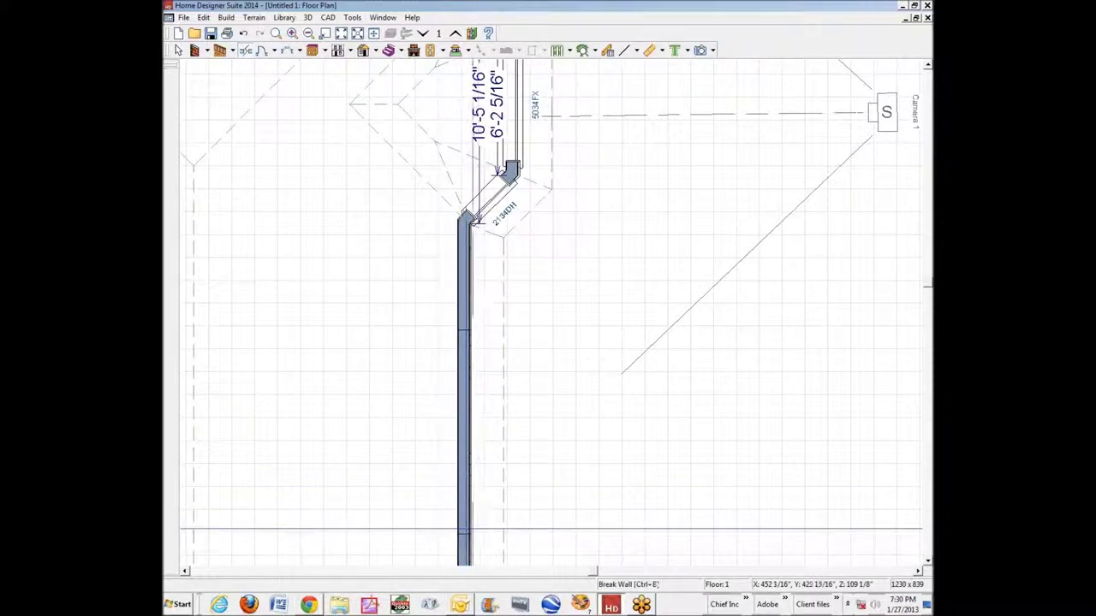
key(space)
click(462, 471)
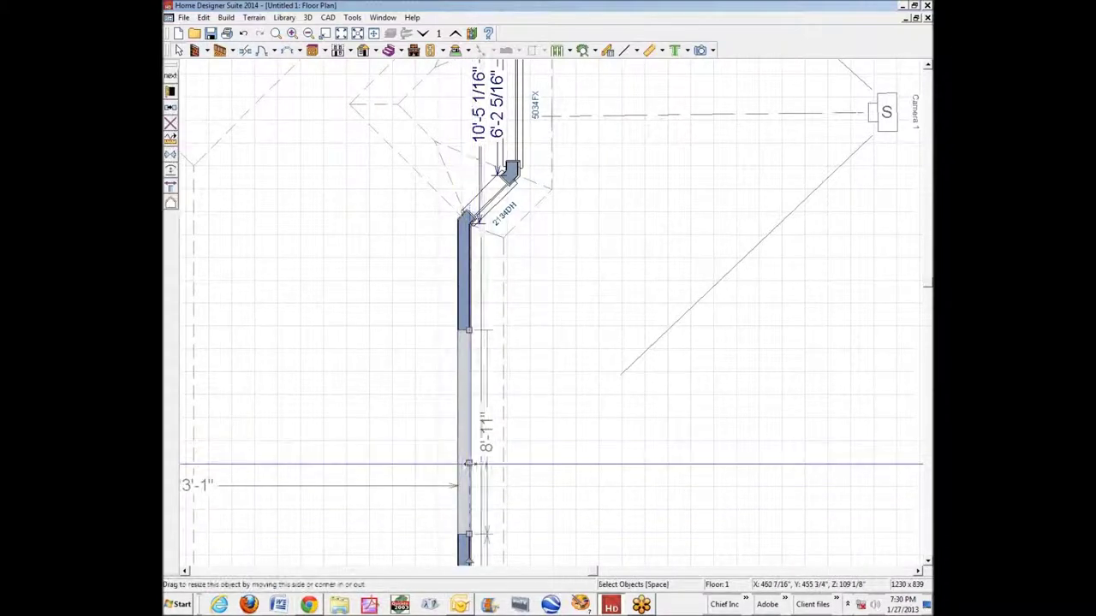
drag(463, 462, 562, 454)
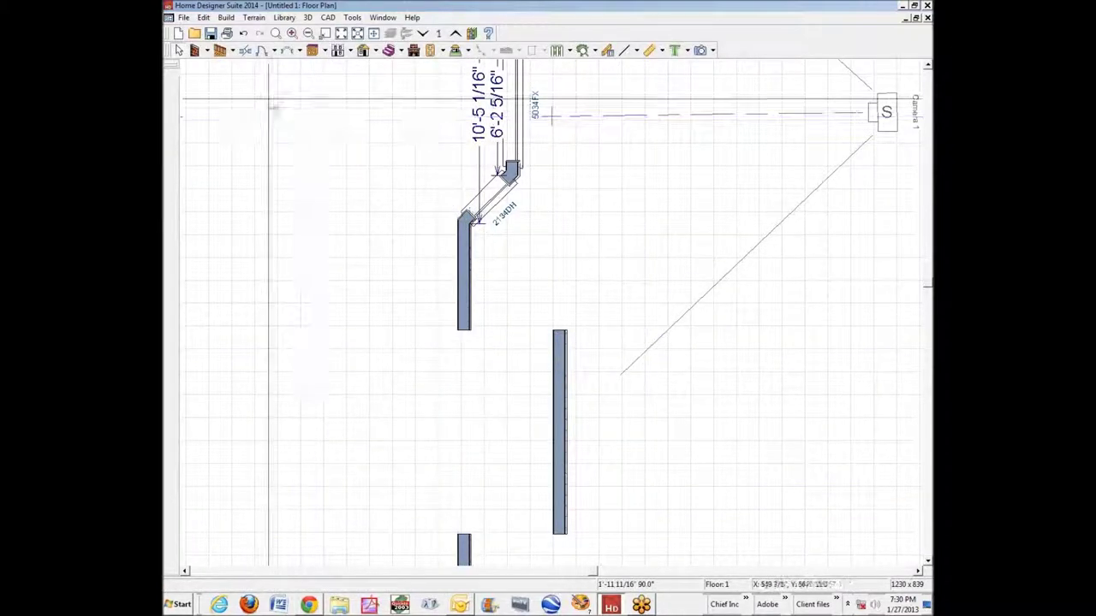
click(196, 51)
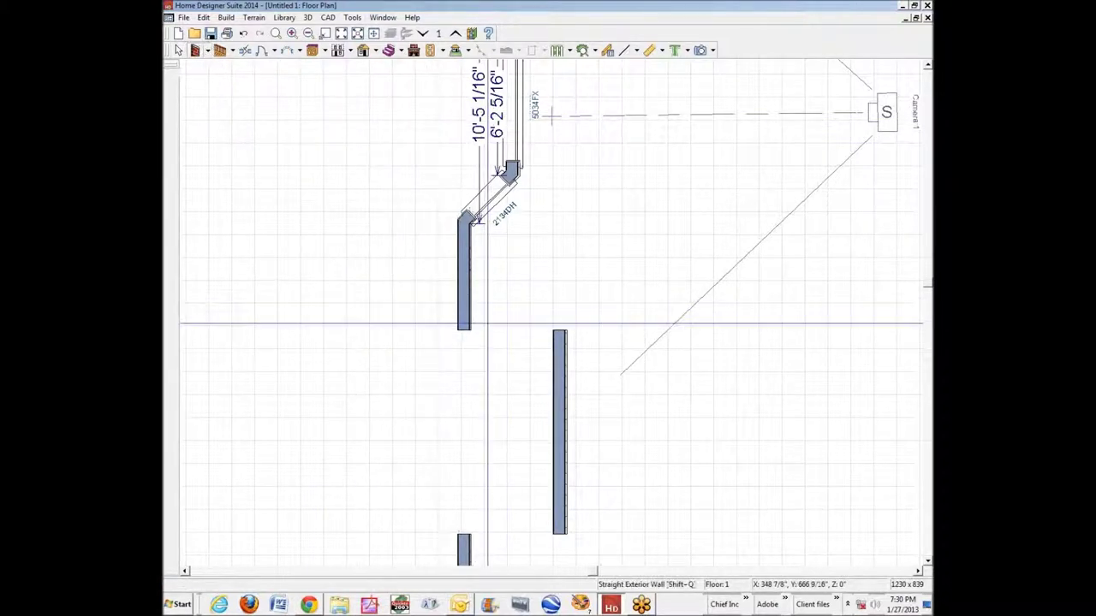
Step: Join the shifted wall with two 45° angled walls and shorten it to about 5'-7"
drag(468, 329, 546, 395)
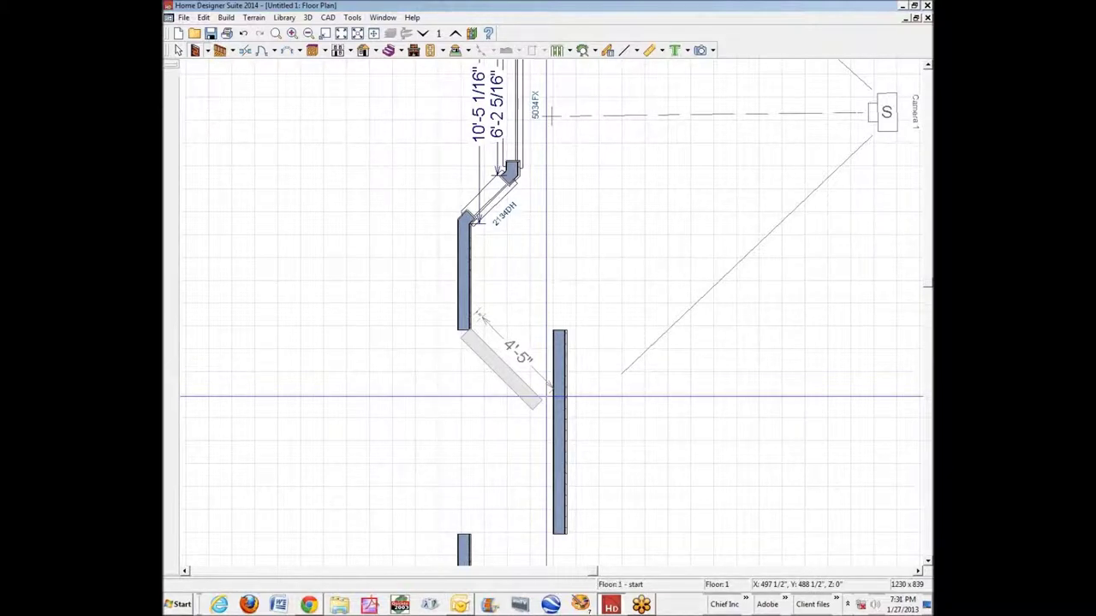
click(546, 396)
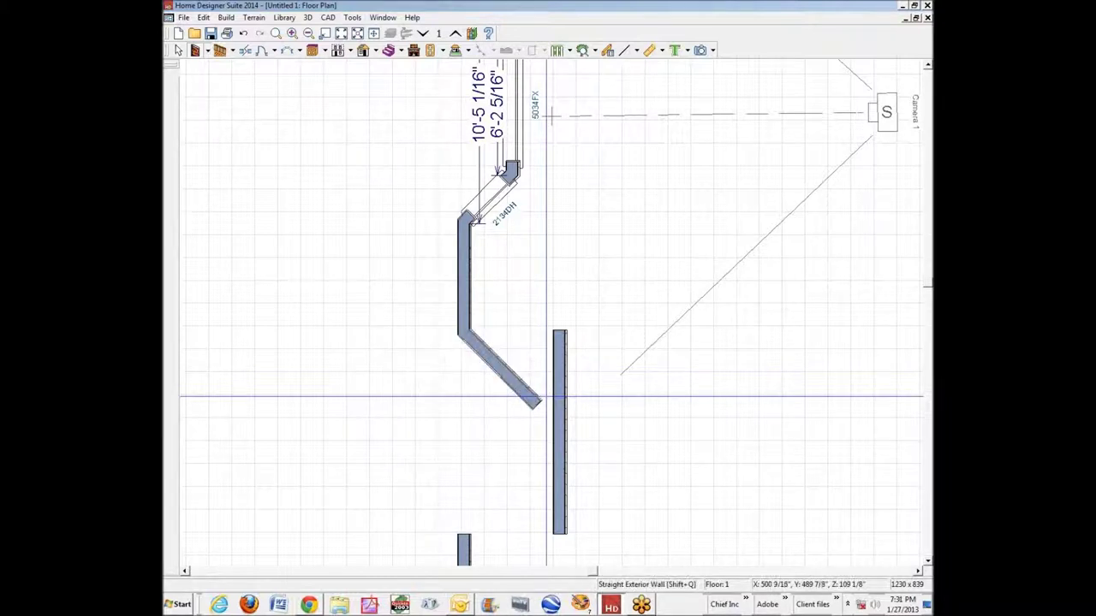
drag(486, 520, 540, 465)
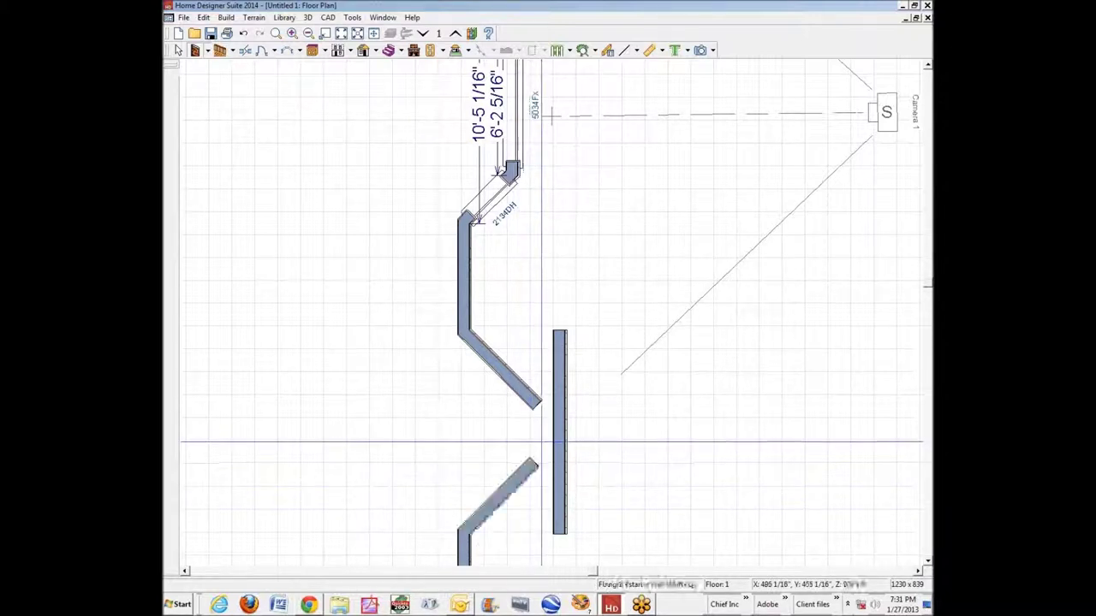
click(561, 426)
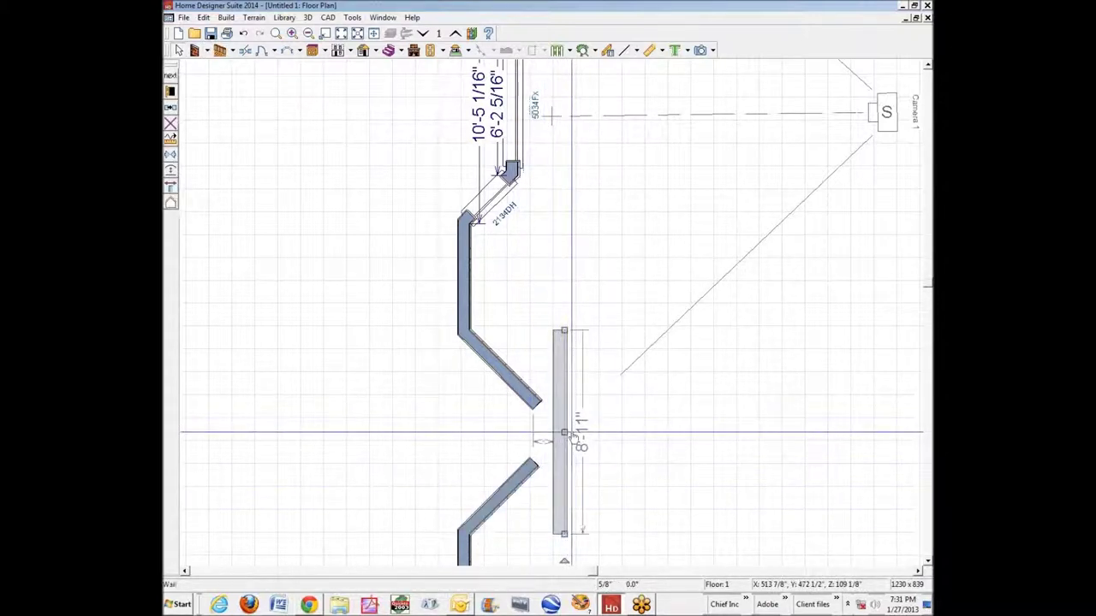
drag(563, 433, 544, 433)
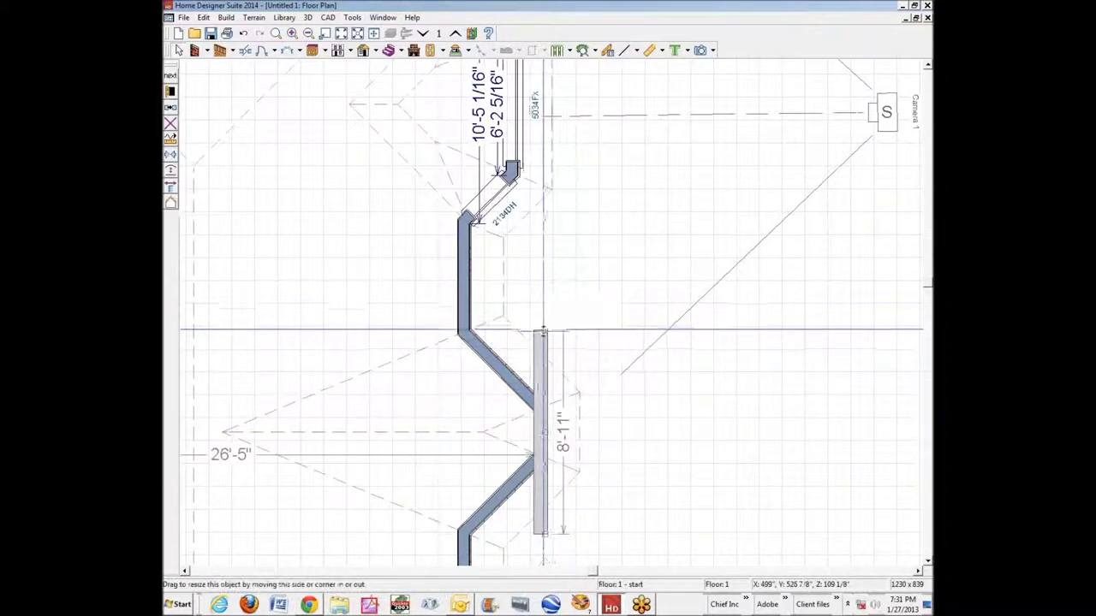
drag(544, 331, 550, 461)
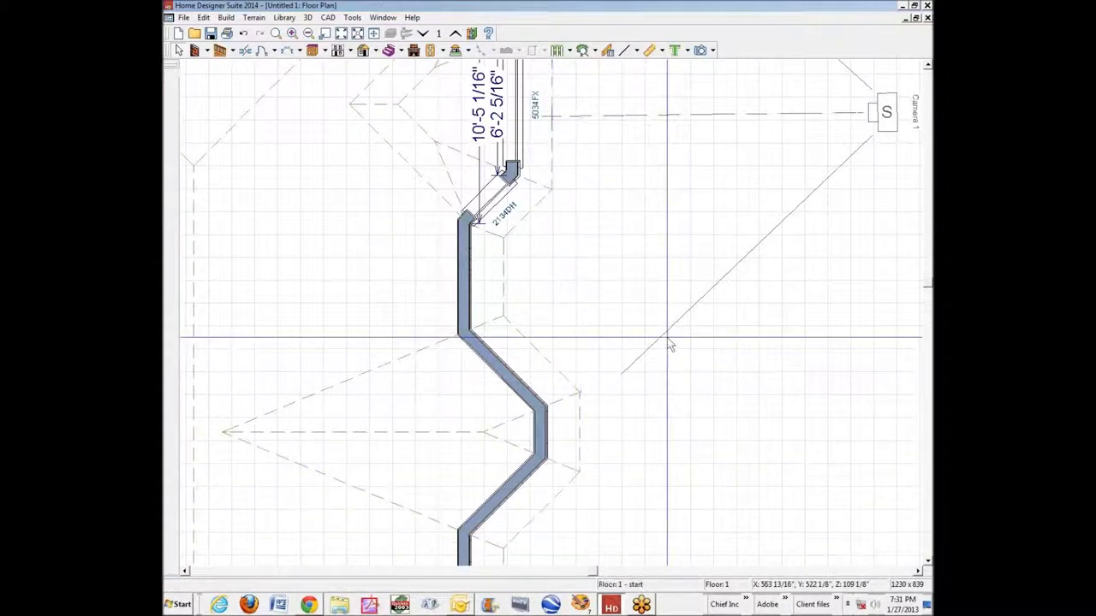
Step: Add Auto Exterior Dimensions to the walls, replacing an undone automatic dimension attempt
click(661, 51)
click(677, 123)
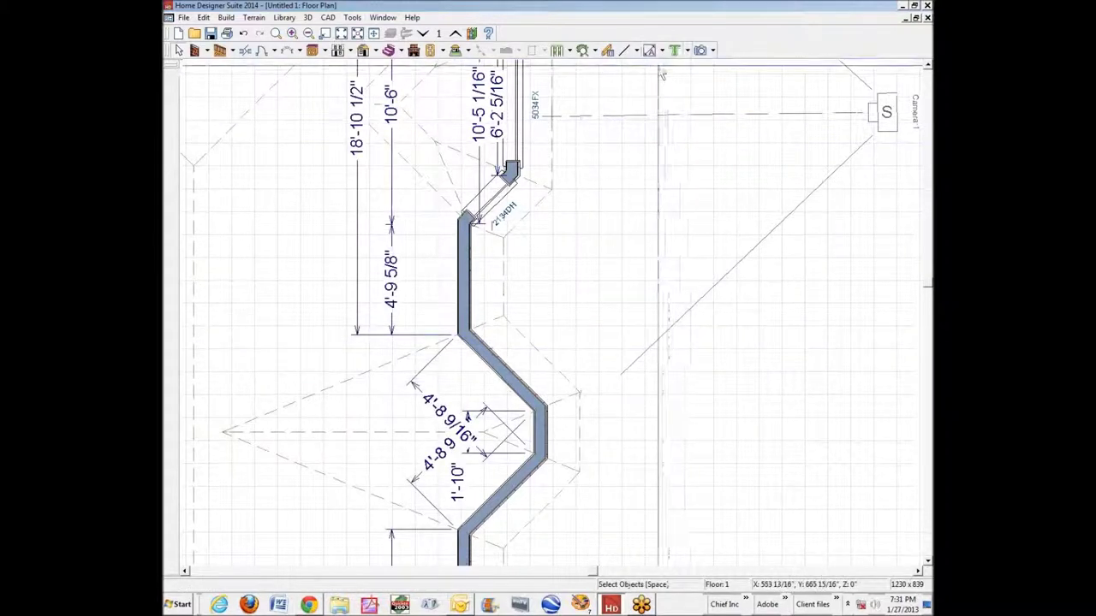
key(ctrl+z)
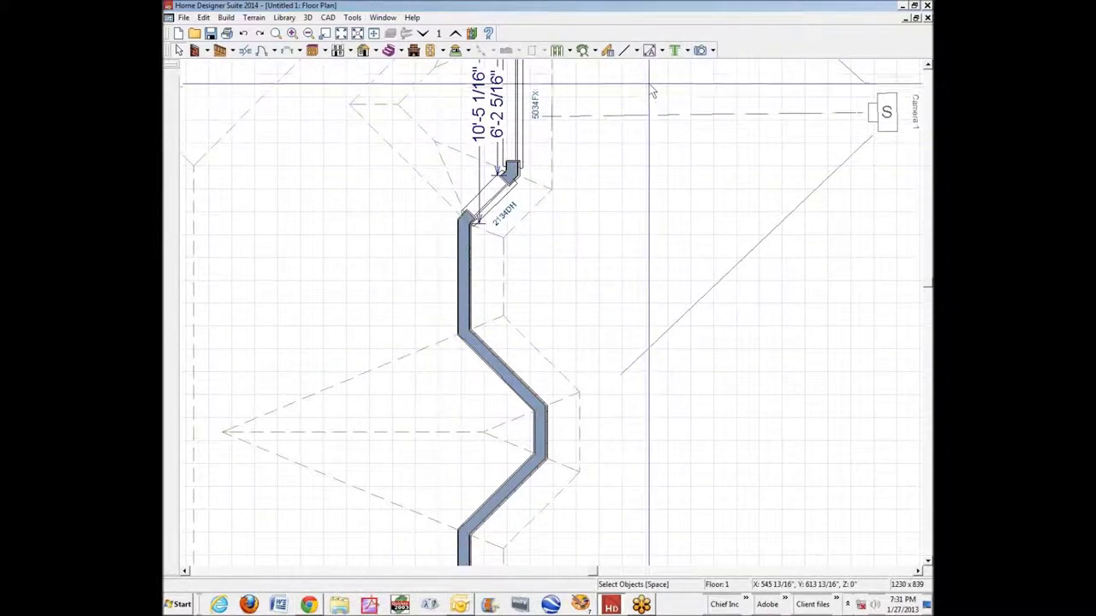
click(660, 57)
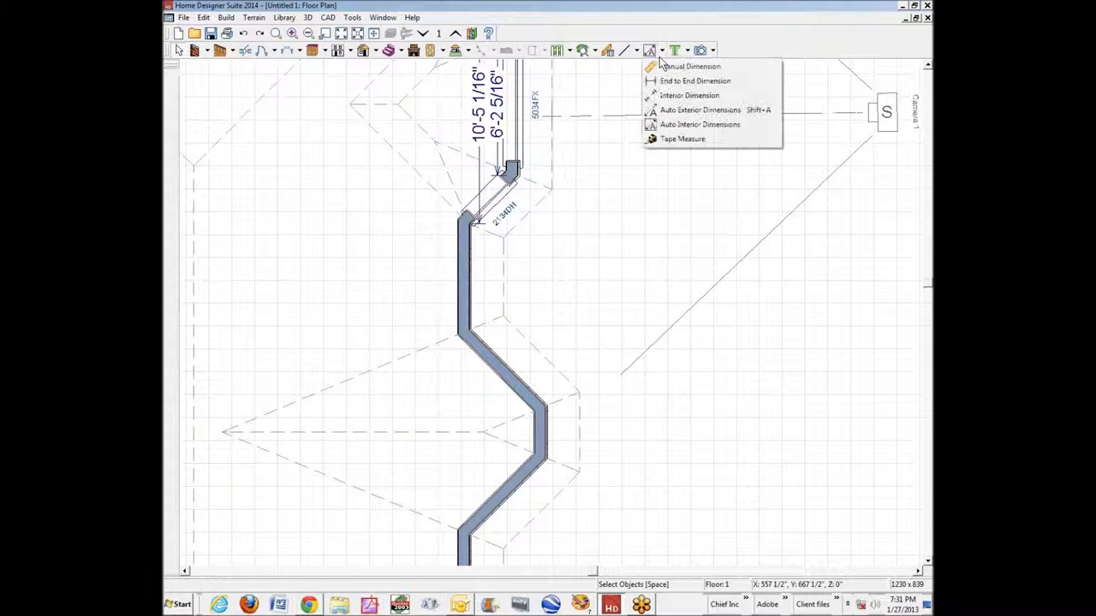
click(684, 110)
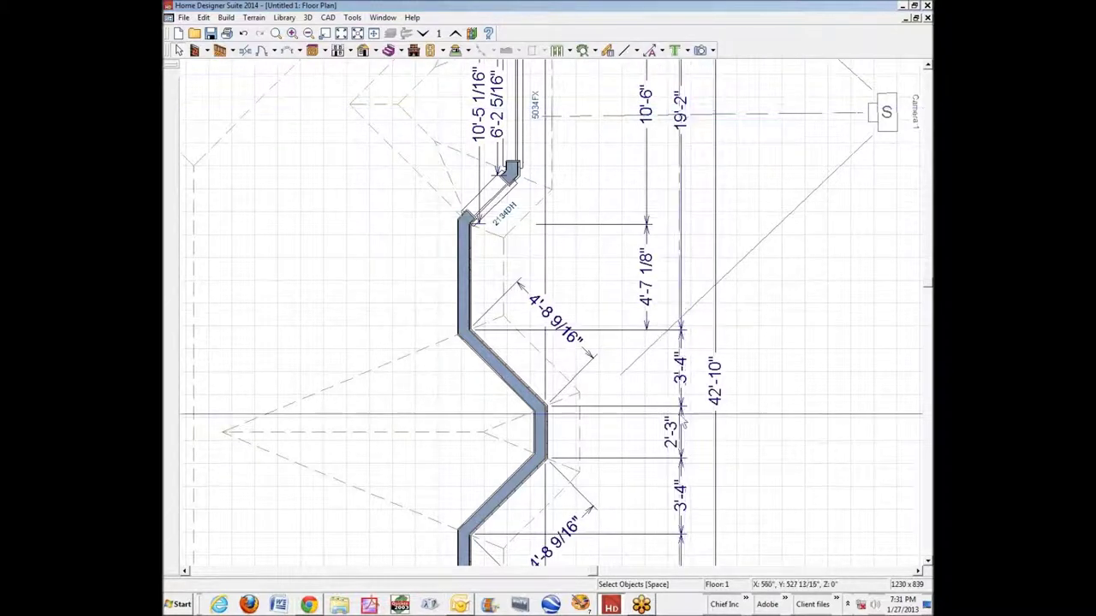
Step: Scroll the plan to check the new bay and select its lower angled wall
click(927, 562)
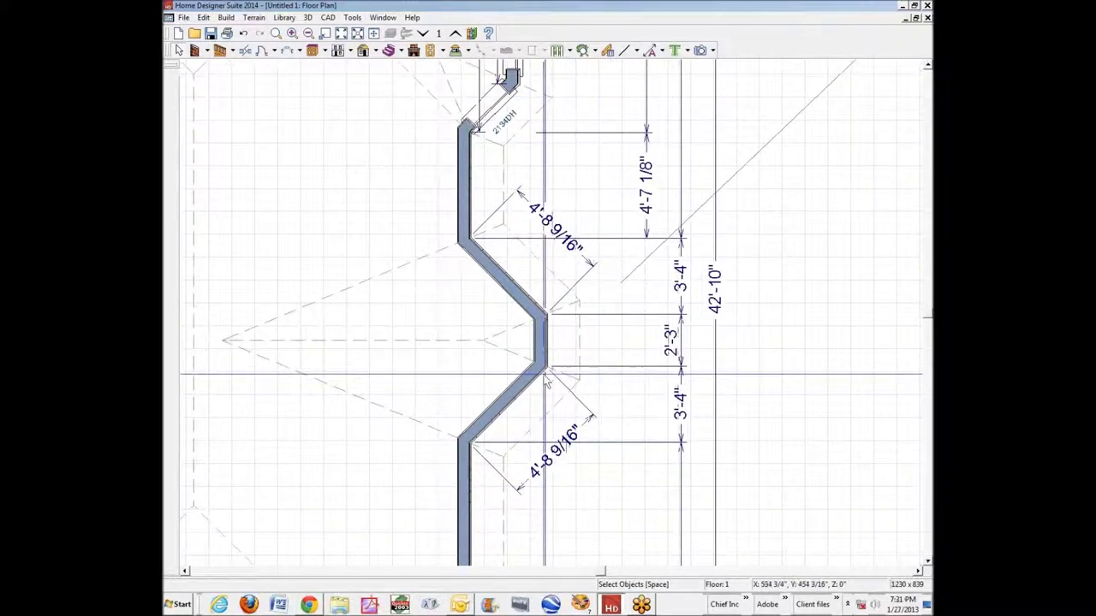
click(926, 68)
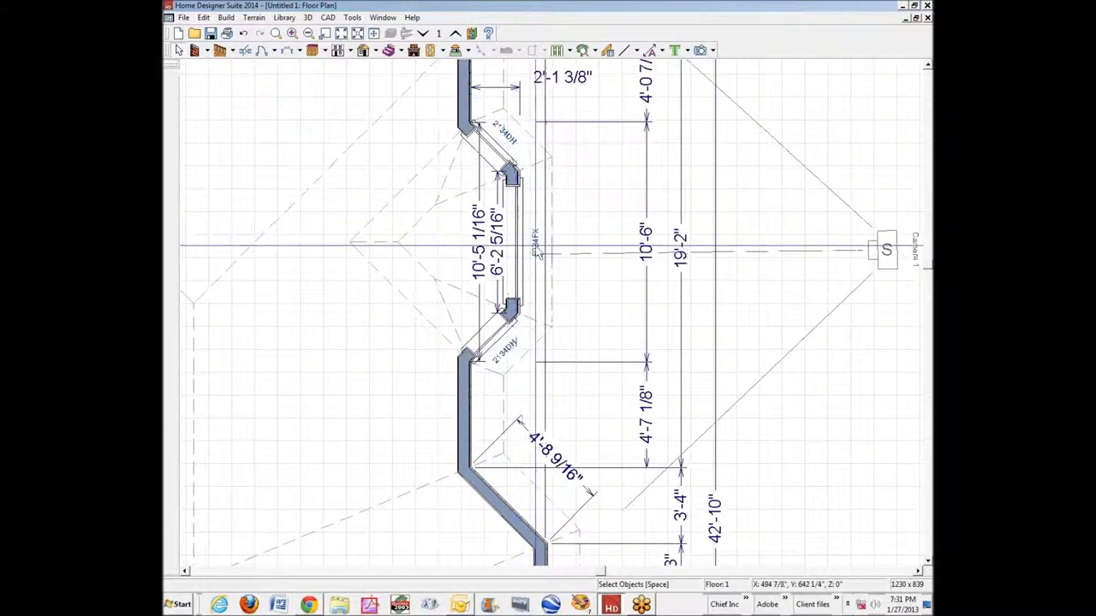
click(927, 562)
click(928, 562)
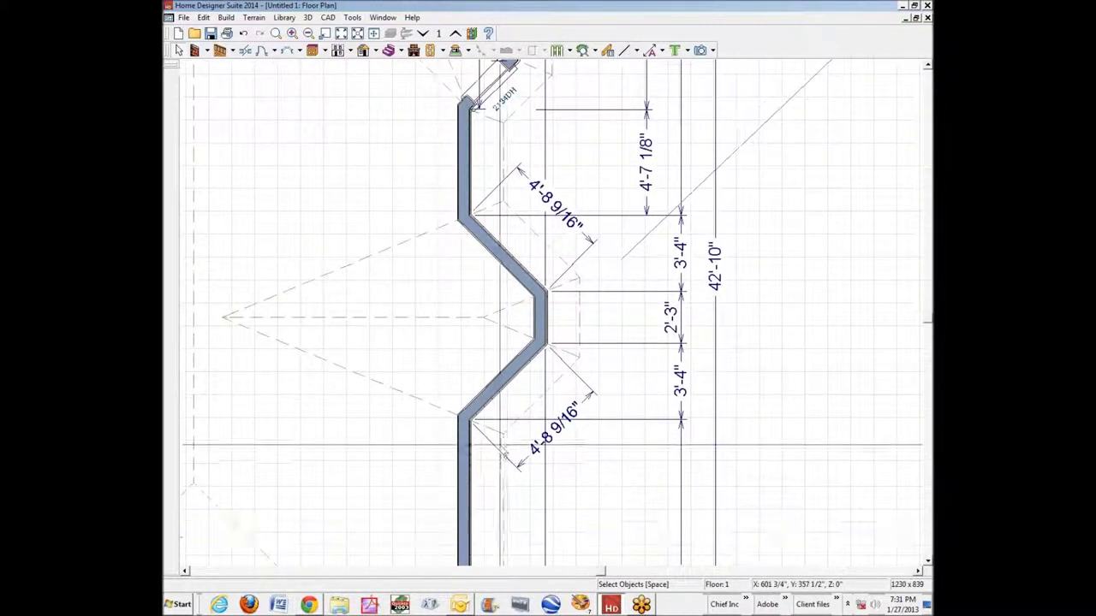
click(512, 375)
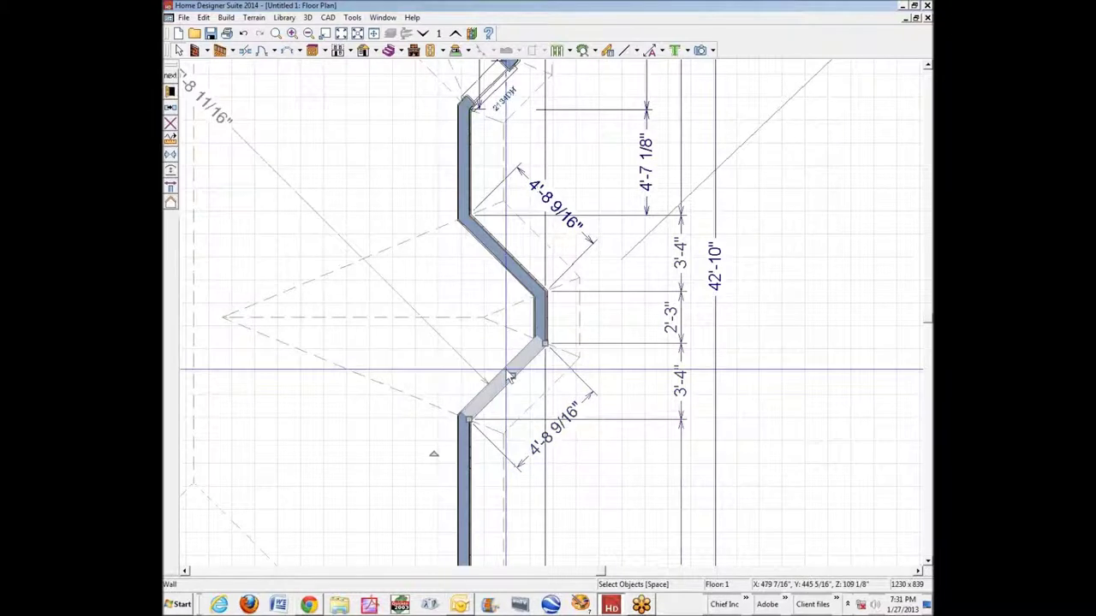
Step: Change the bay's 2'-3" front wall dimension to 6'-6"
click(680, 323)
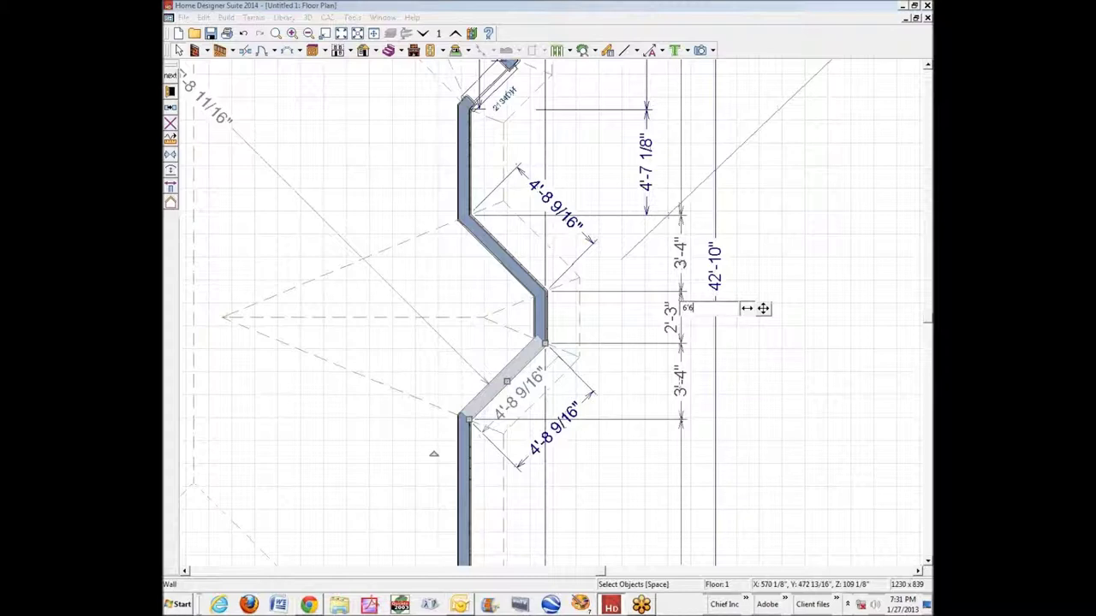
key(Return)
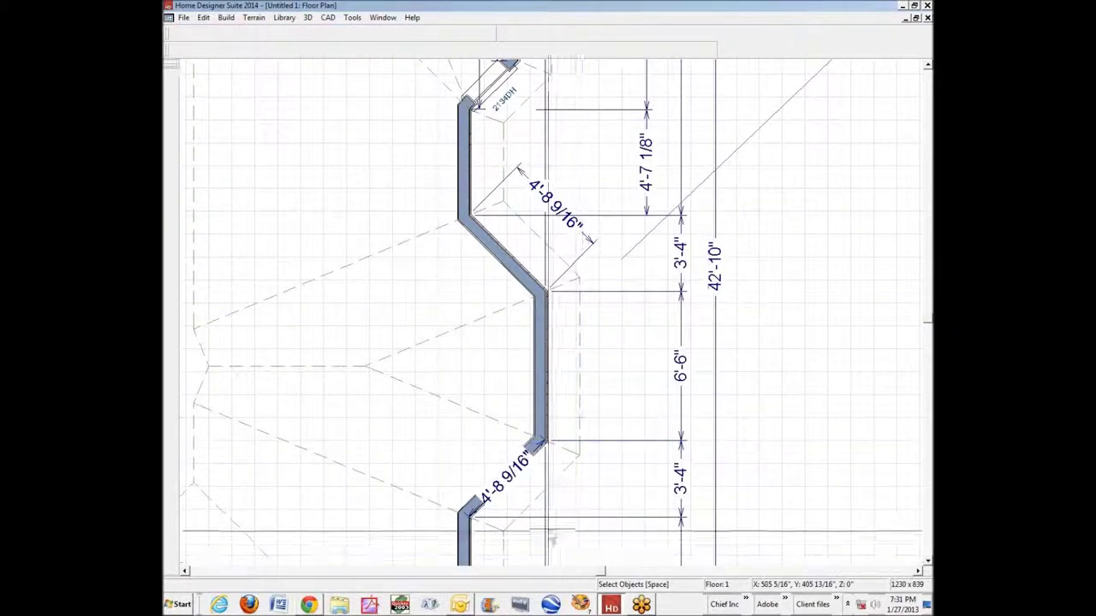
scroll(581, 306, down, 1)
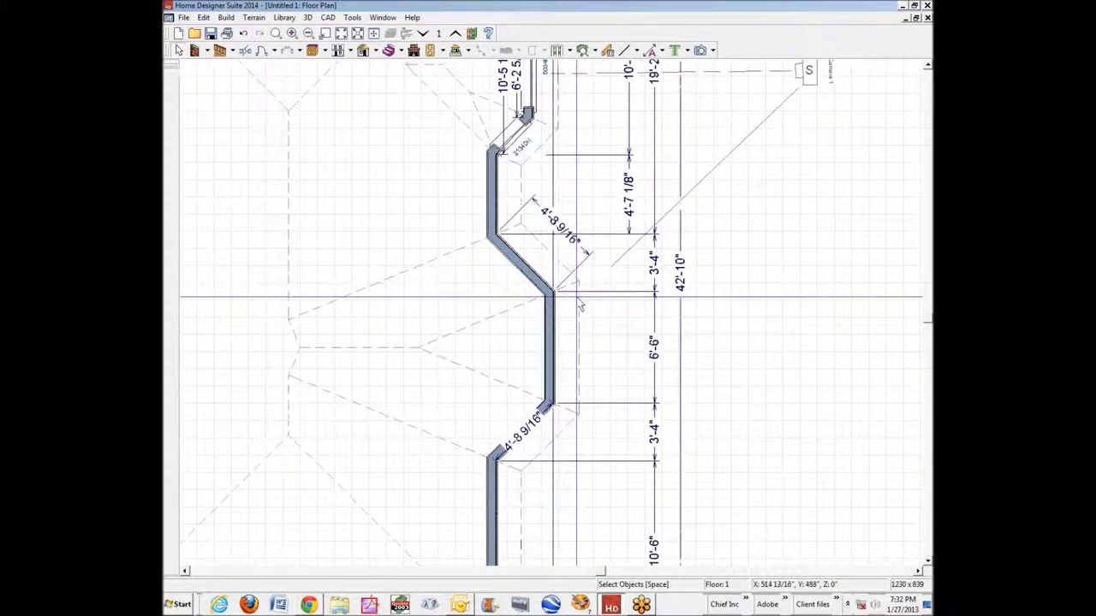
scroll(546, 504, up, 1)
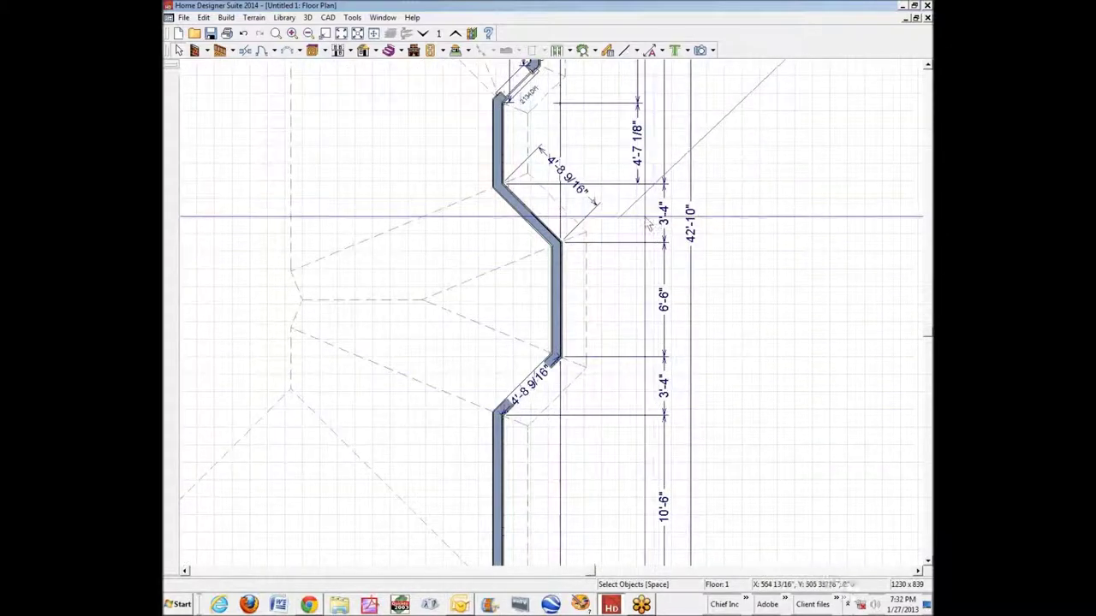
Step: Edit the 3'-4" side dimension of the bay's upper angled wall
click(496, 167)
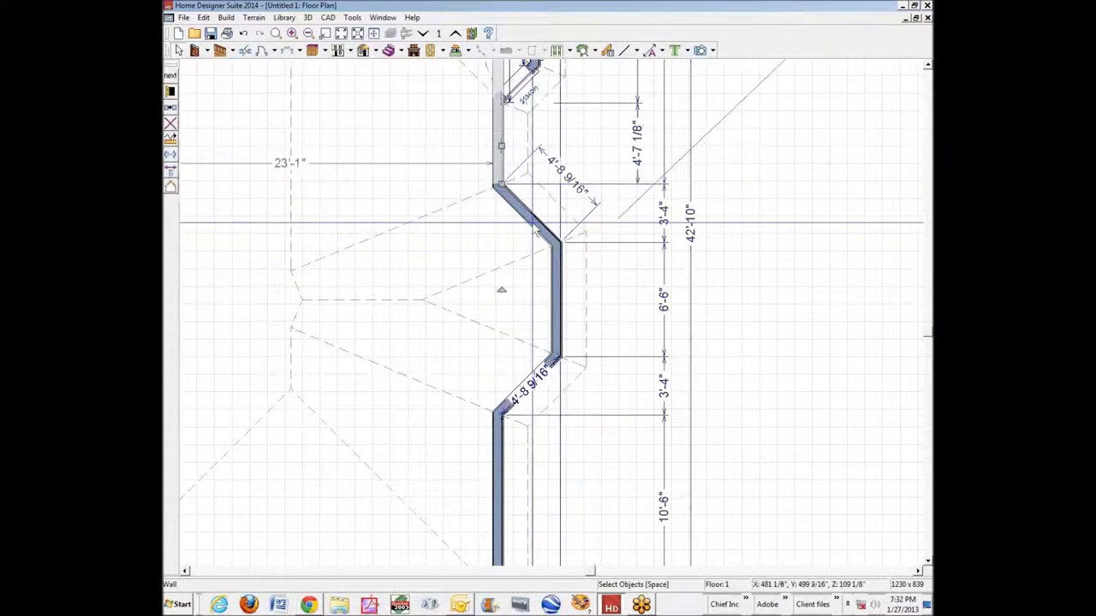
click(533, 224)
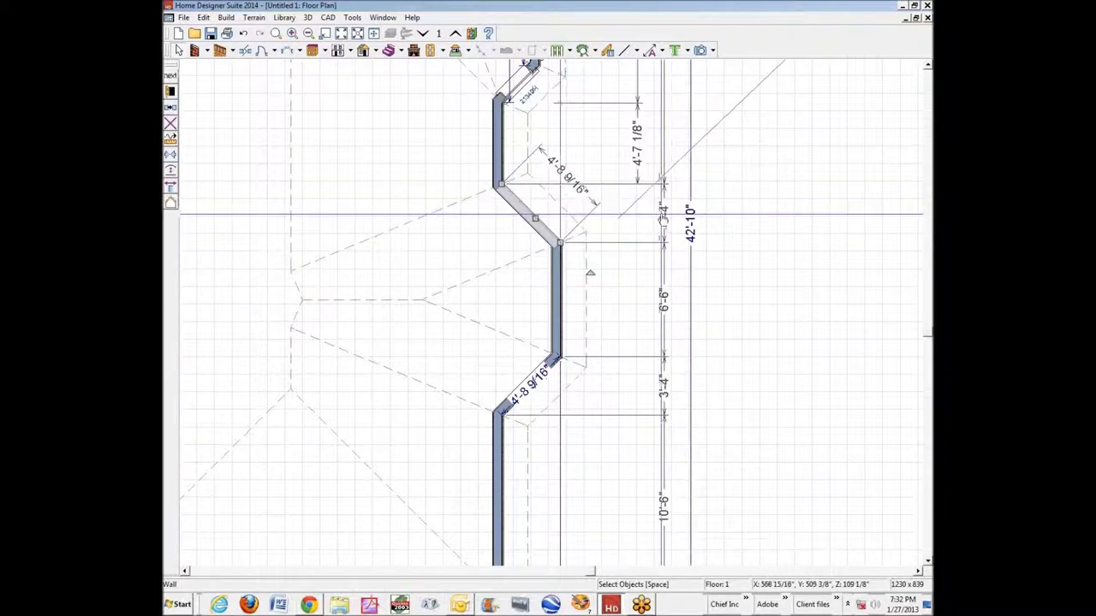
click(665, 214)
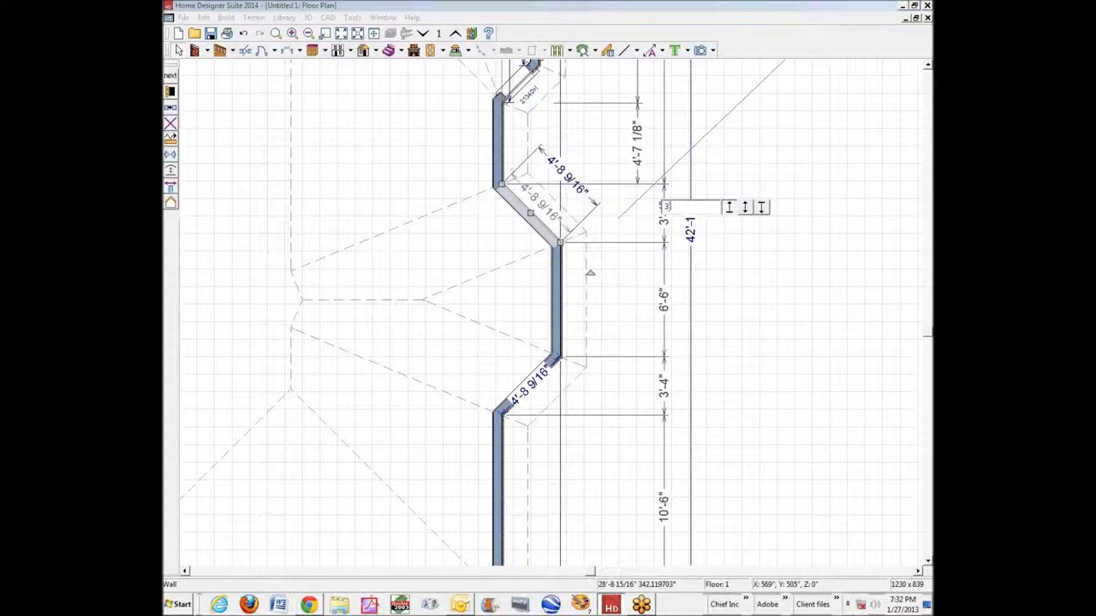
key(Return)
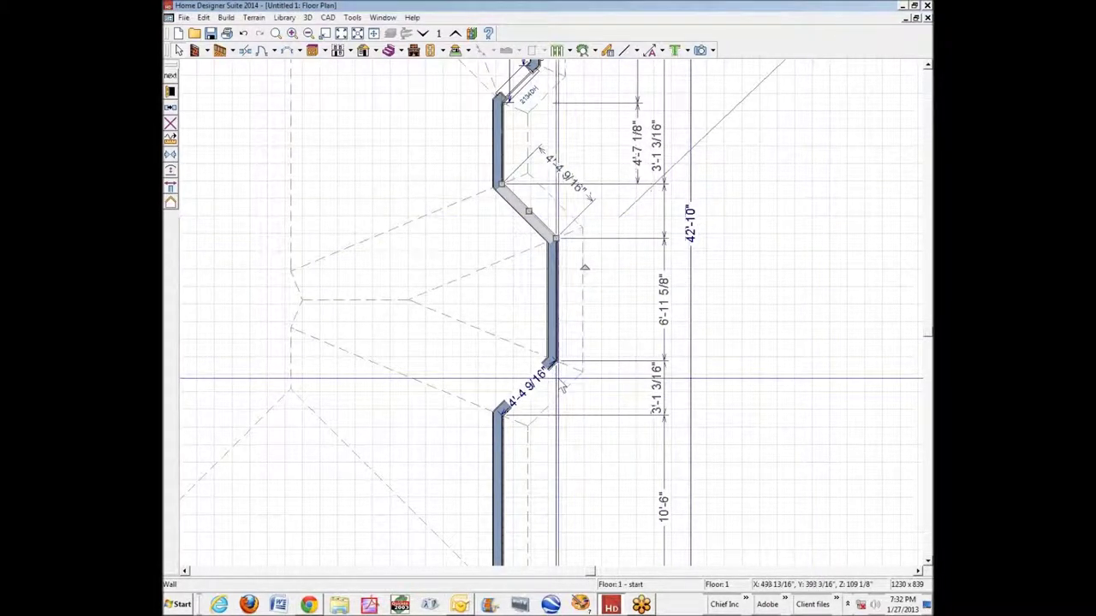
key(Escape)
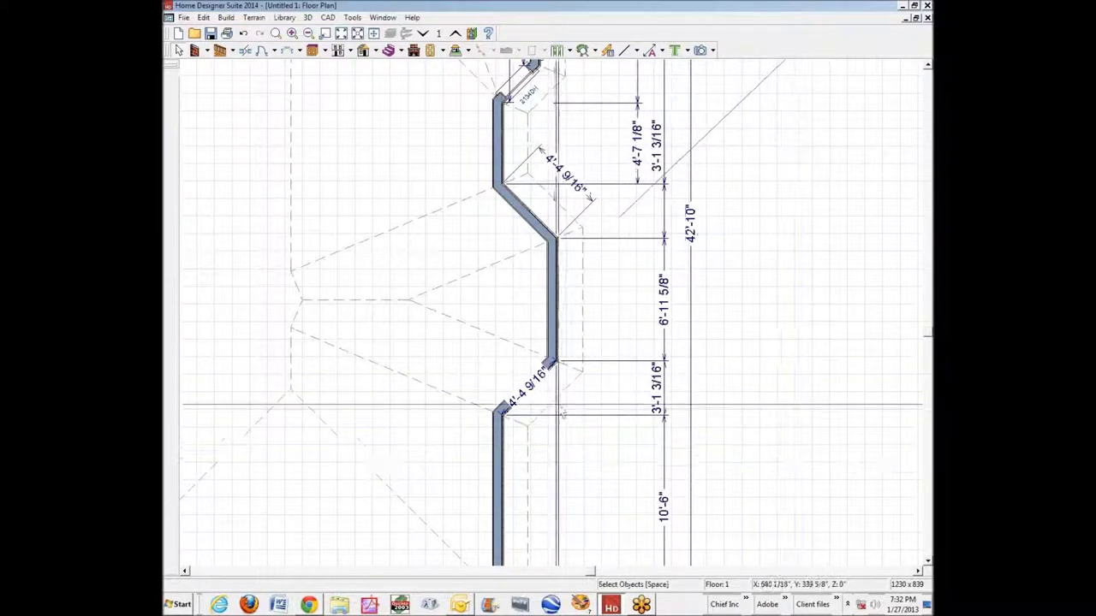
Step: Move the 4'-4 9/16" dimension beside the lower angled wall and edit its 3'-1 3/16" section
click(565, 402)
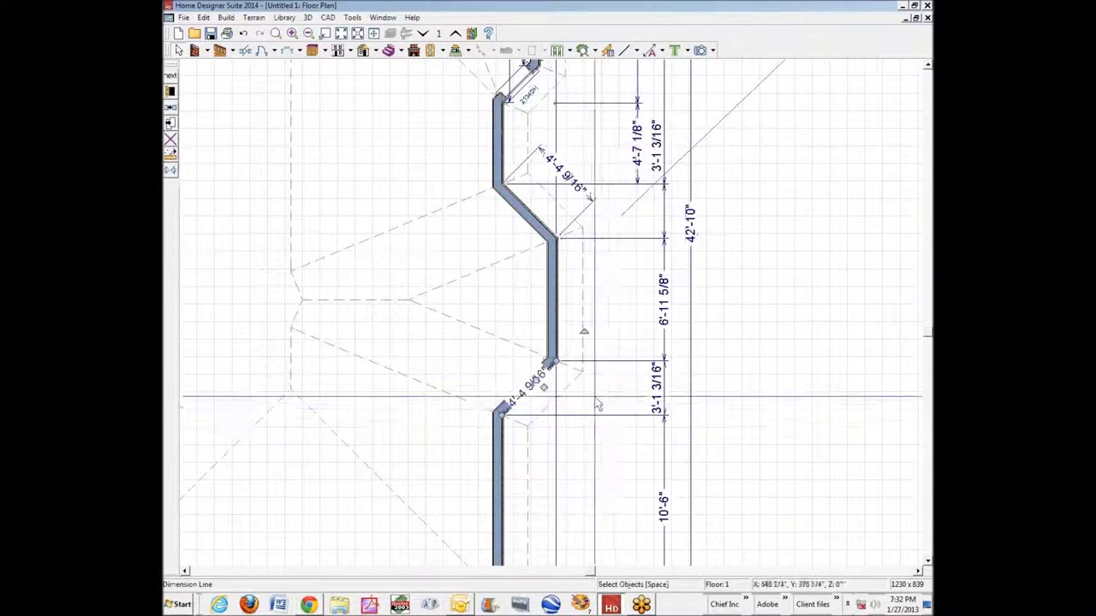
drag(598, 403, 523, 390)
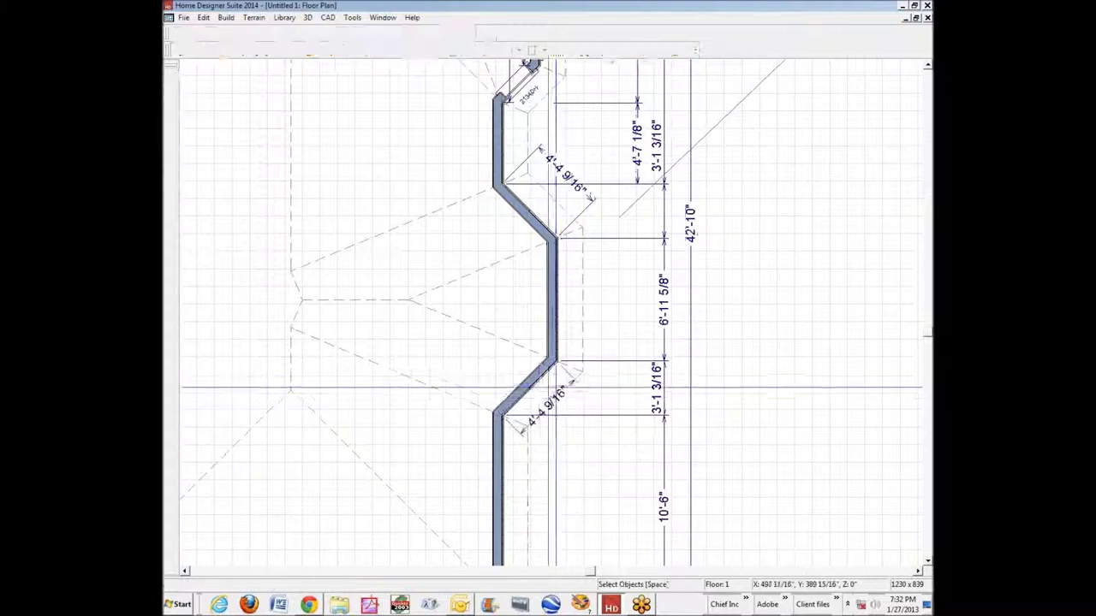
click(525, 390)
click(660, 392)
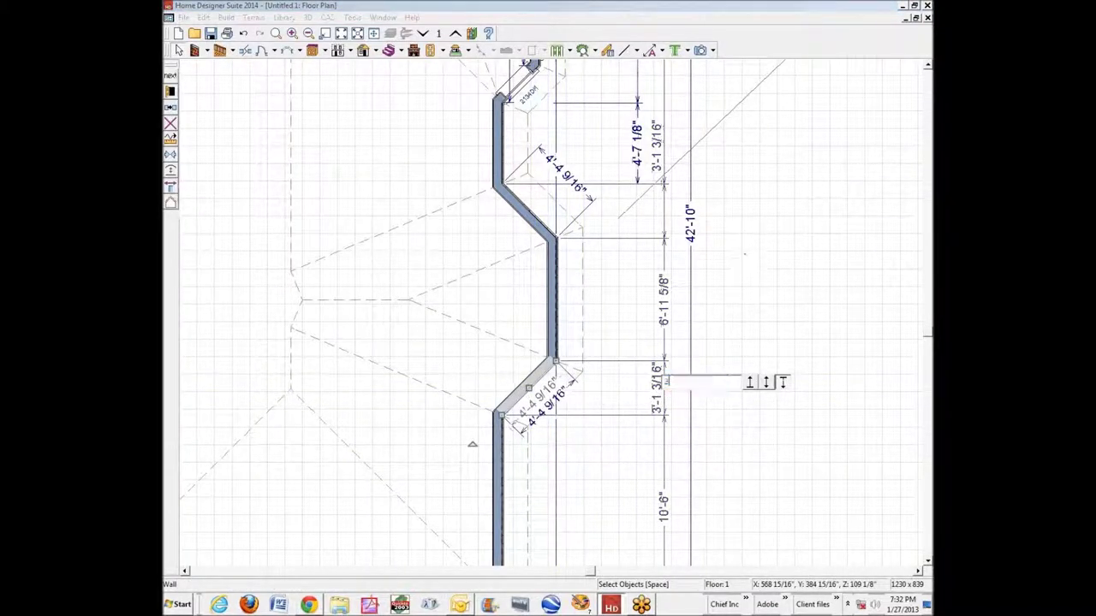
key(Return)
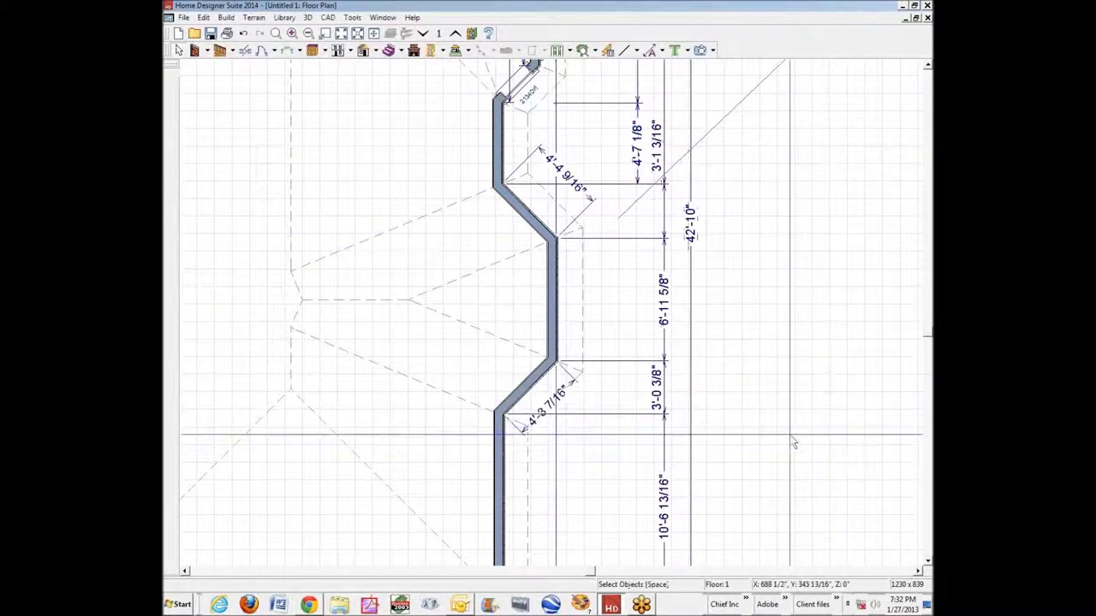
Step: Set the upper angled wall's span to exactly 3' (36")
click(530, 216)
click(664, 214)
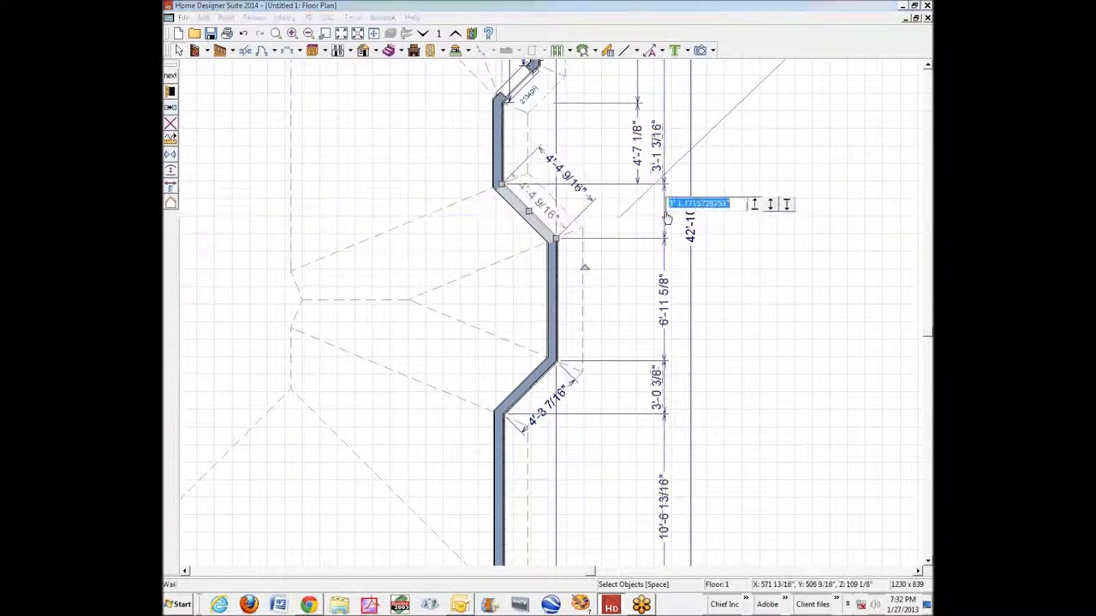
text(36 3/8)
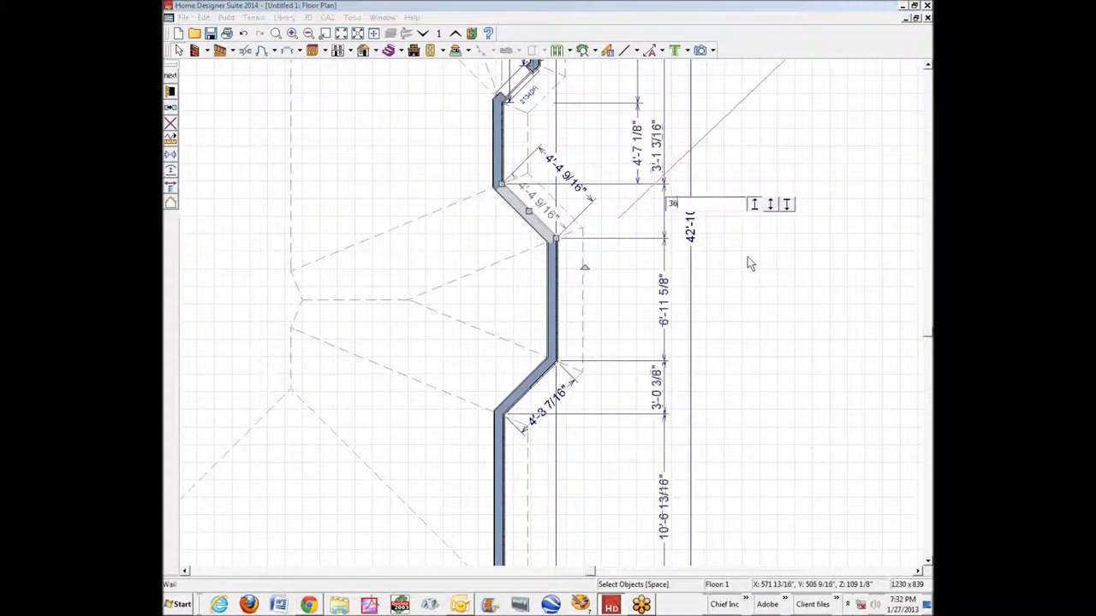
key(Return)
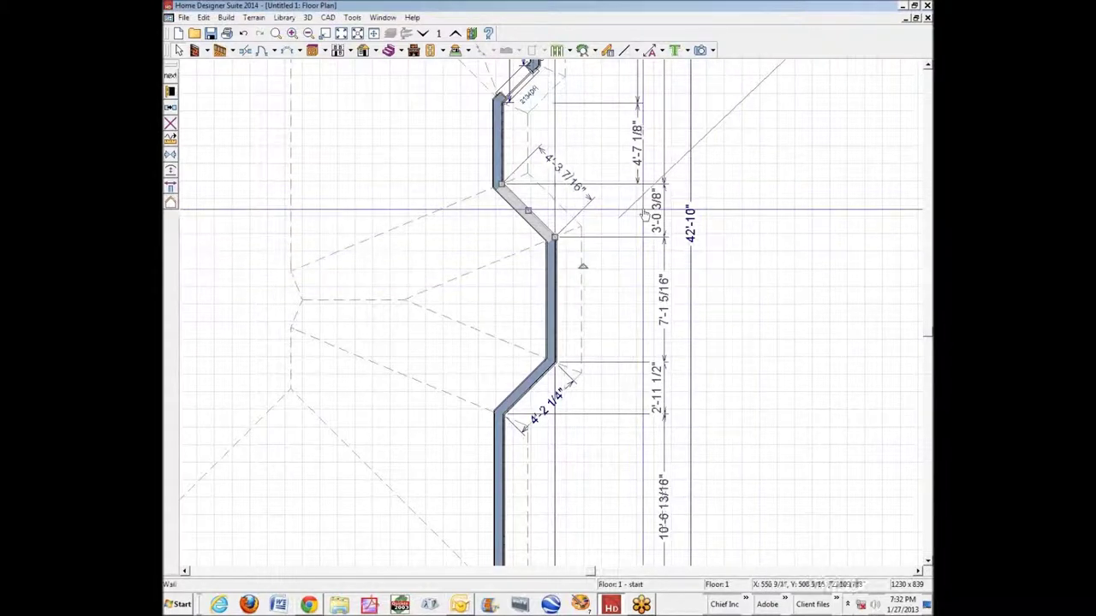
click(659, 208)
text(36)
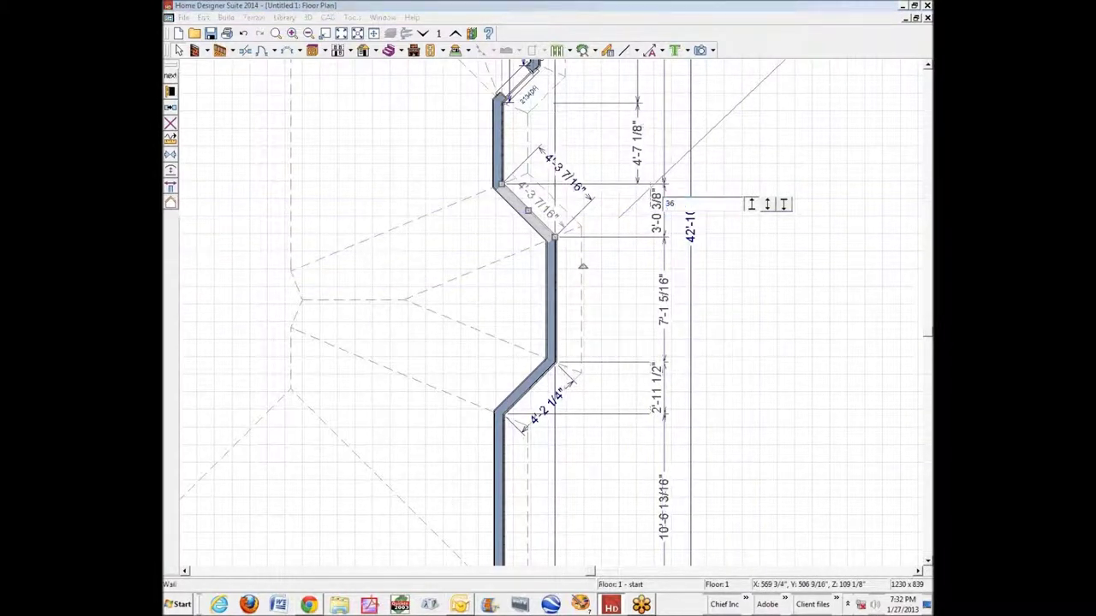
key(Return)
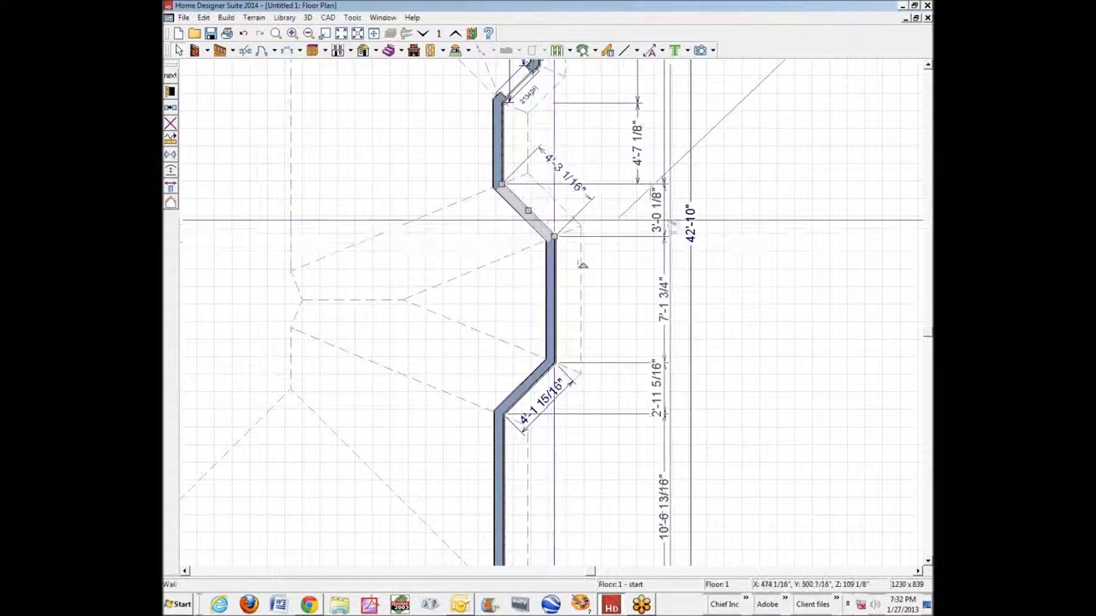
click(658, 205)
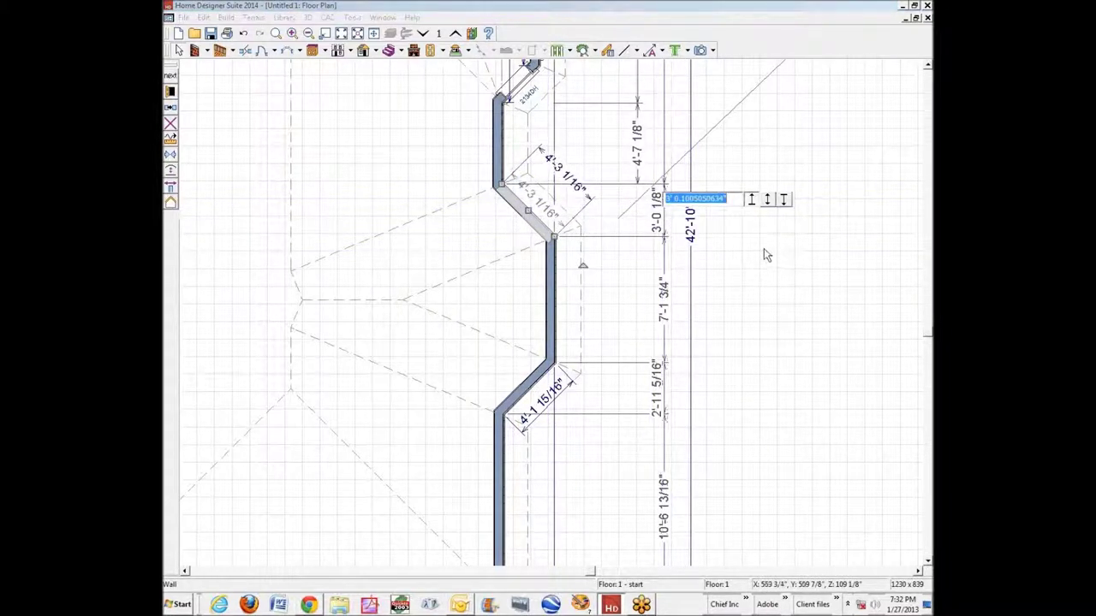
text(36)
key(Return)
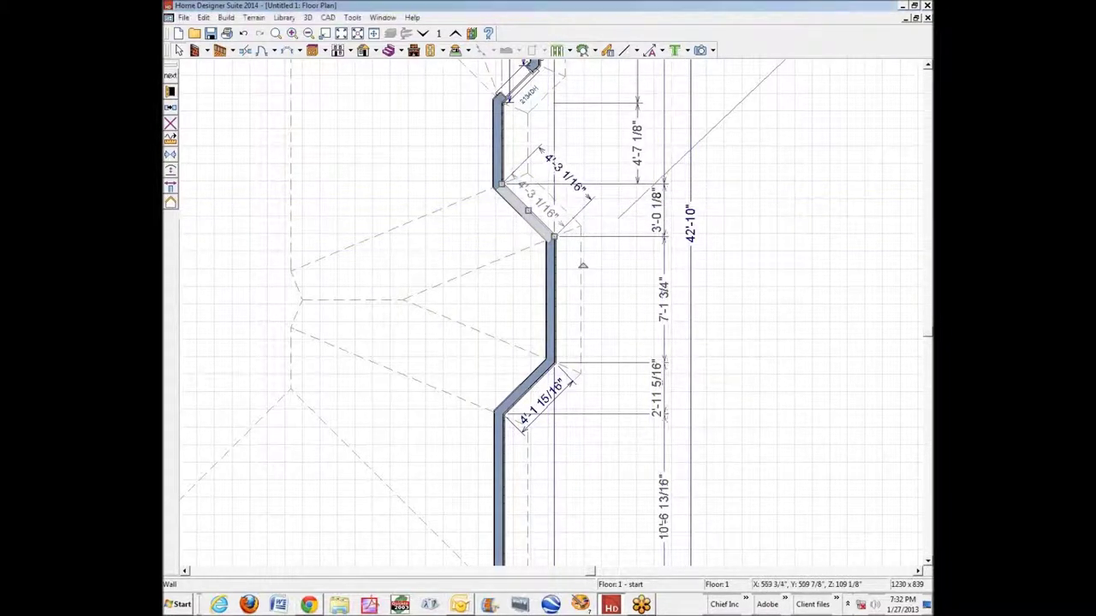
Step: Adjust the lower angled span from 2'-11 3/16" to 2'-11 7/8" (35.875")
click(536, 385)
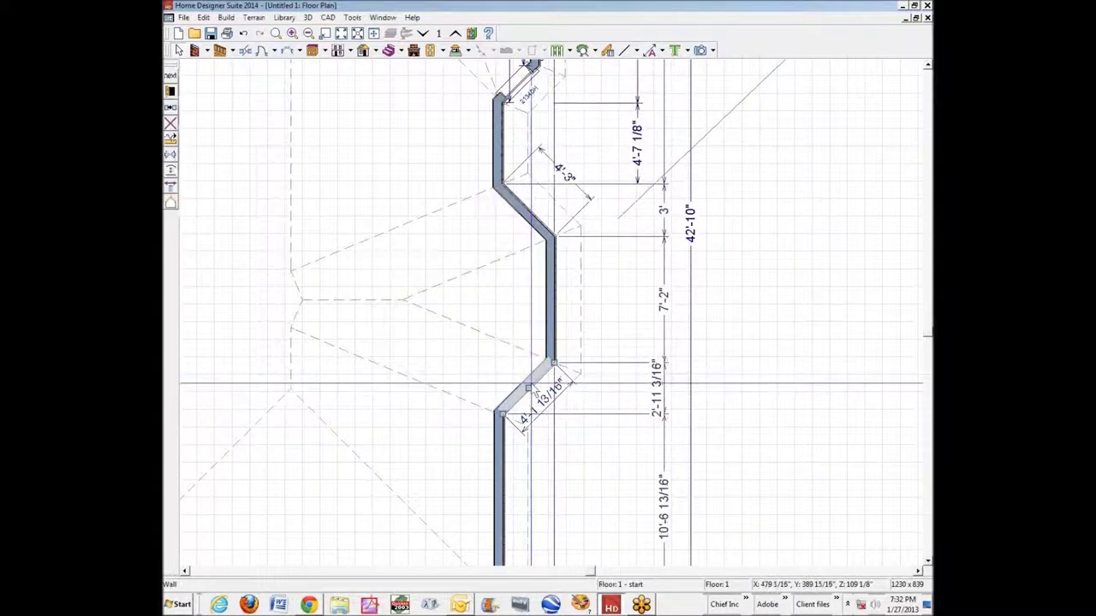
click(657, 390)
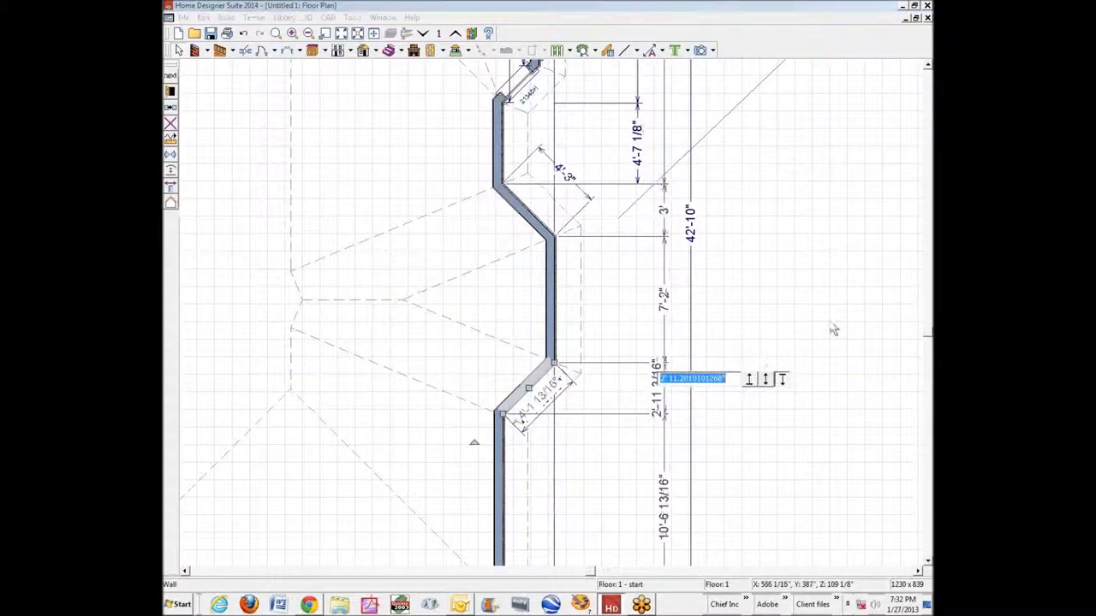
text(35.75)
key(Return)
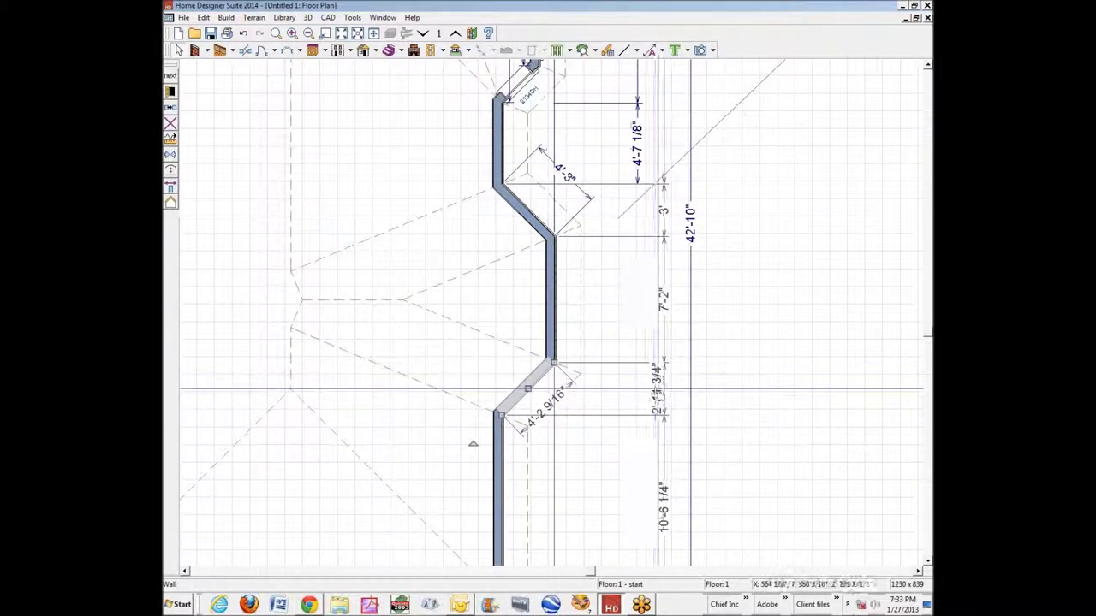
click(659, 392)
text(35)
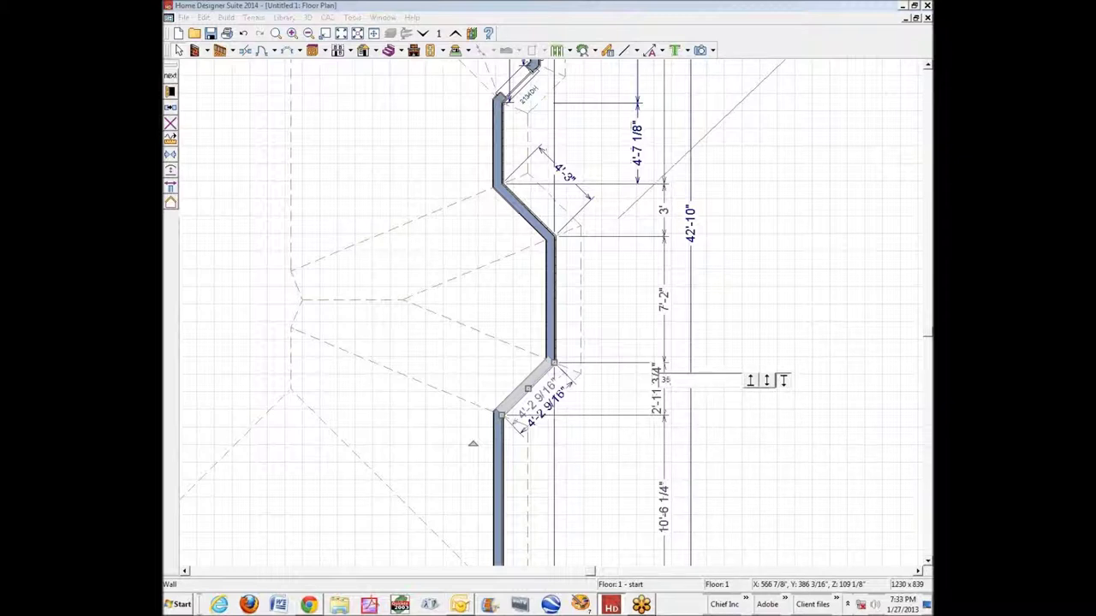
text(.875)
key(Return)
Step: Set the lower angled wall's span to exactly 3' (36")
click(659, 389)
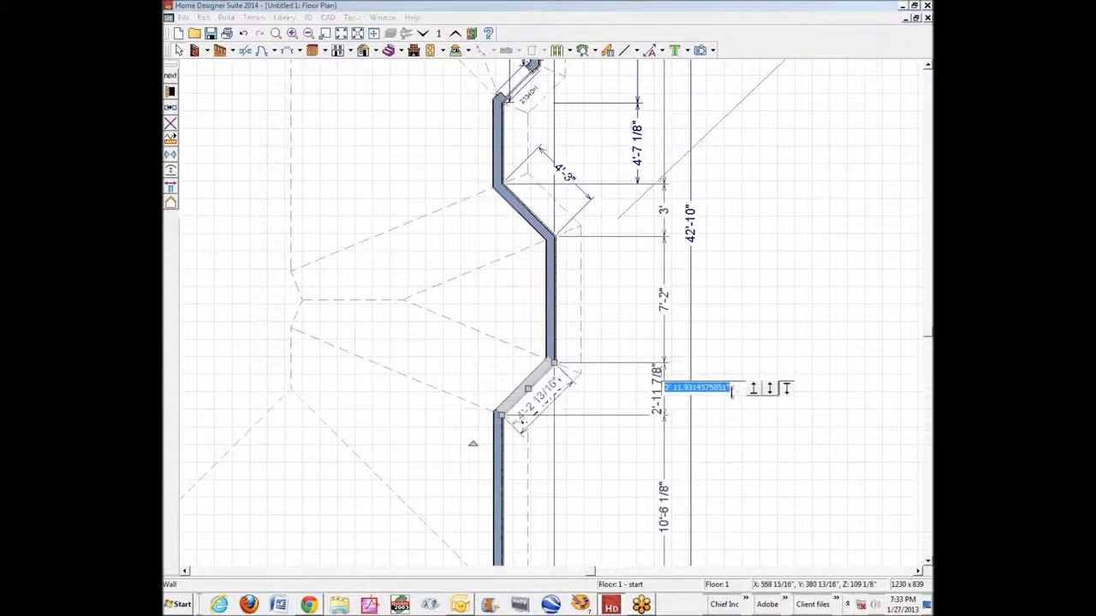
text(3)
key(Return)
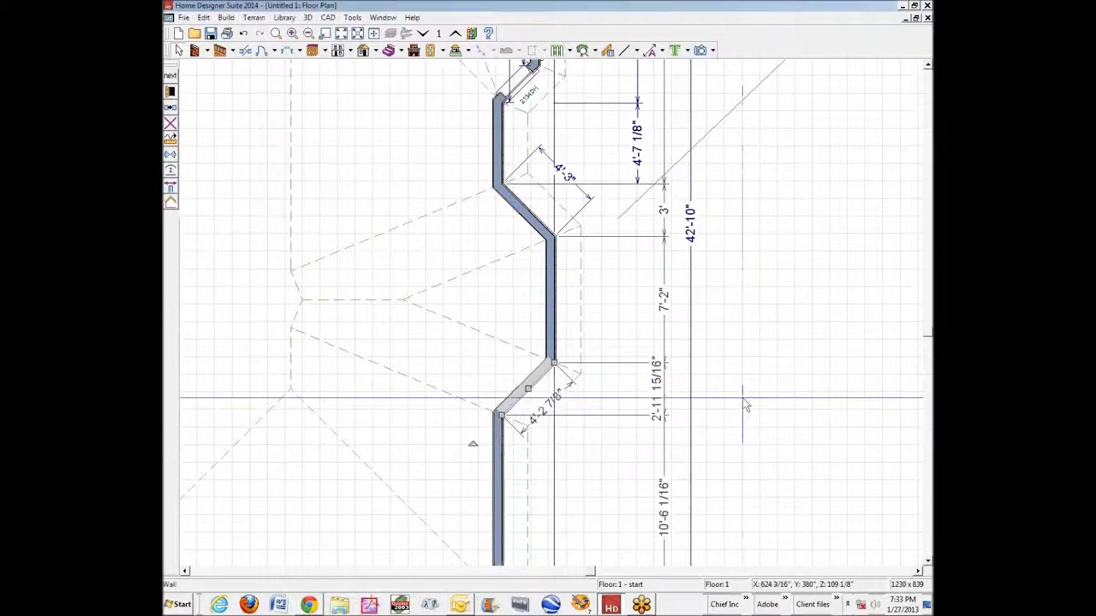
click(668, 392)
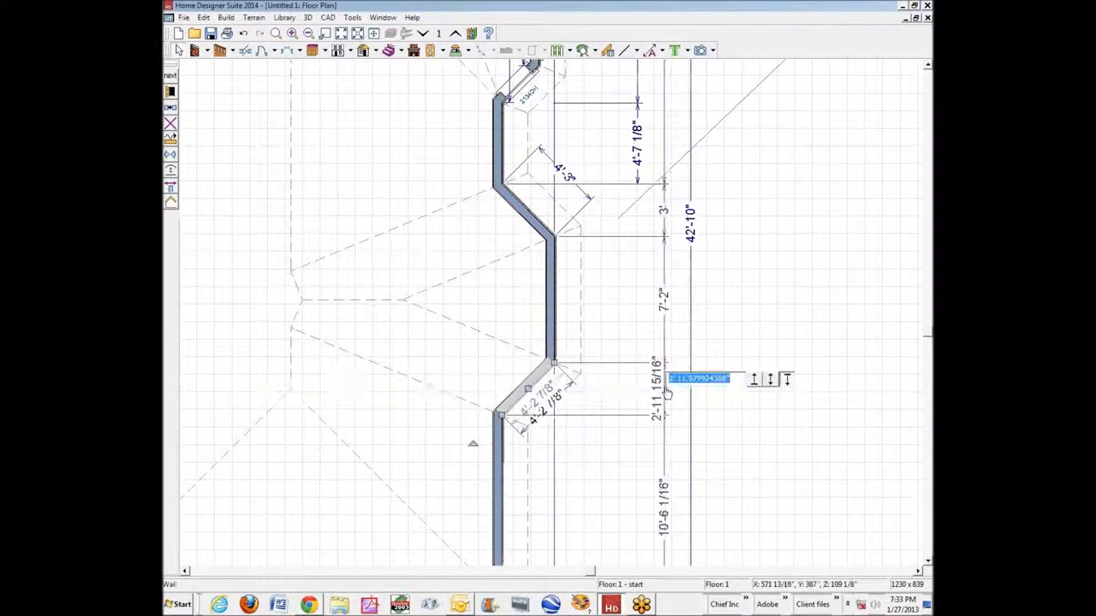
key(Escape)
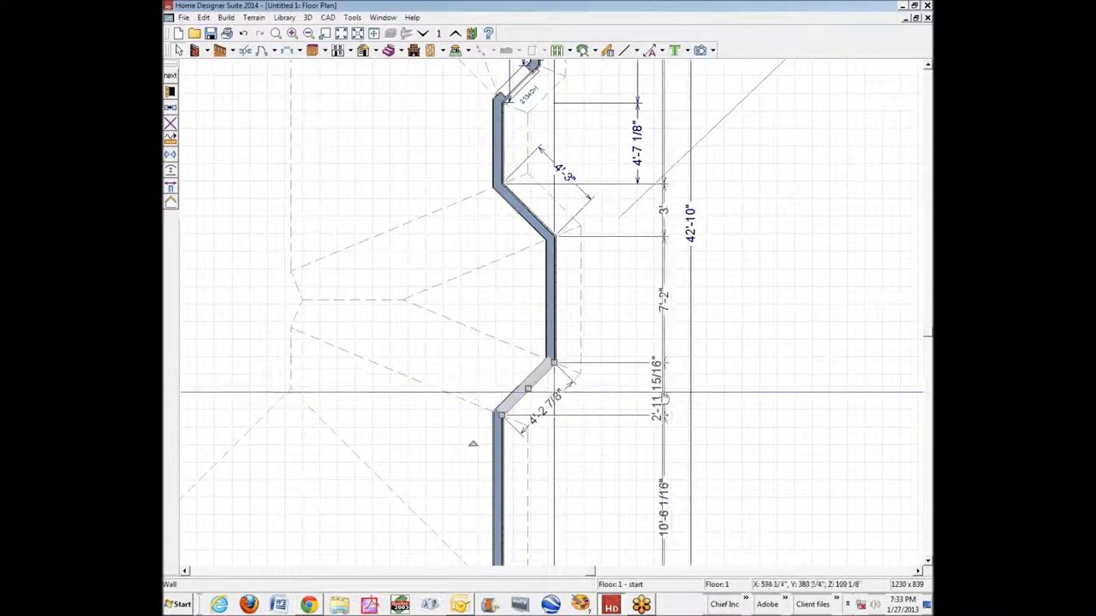
click(670, 387)
text(36)
key(Return)
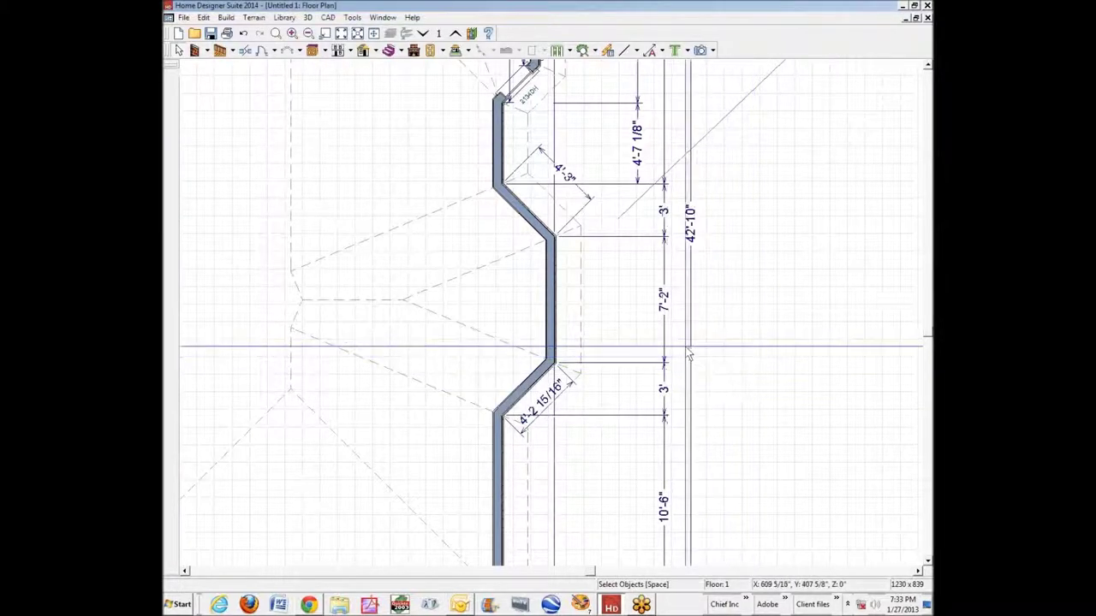
Step: Place standard windows in the straight bay wall and the upper angled wall
click(300, 51)
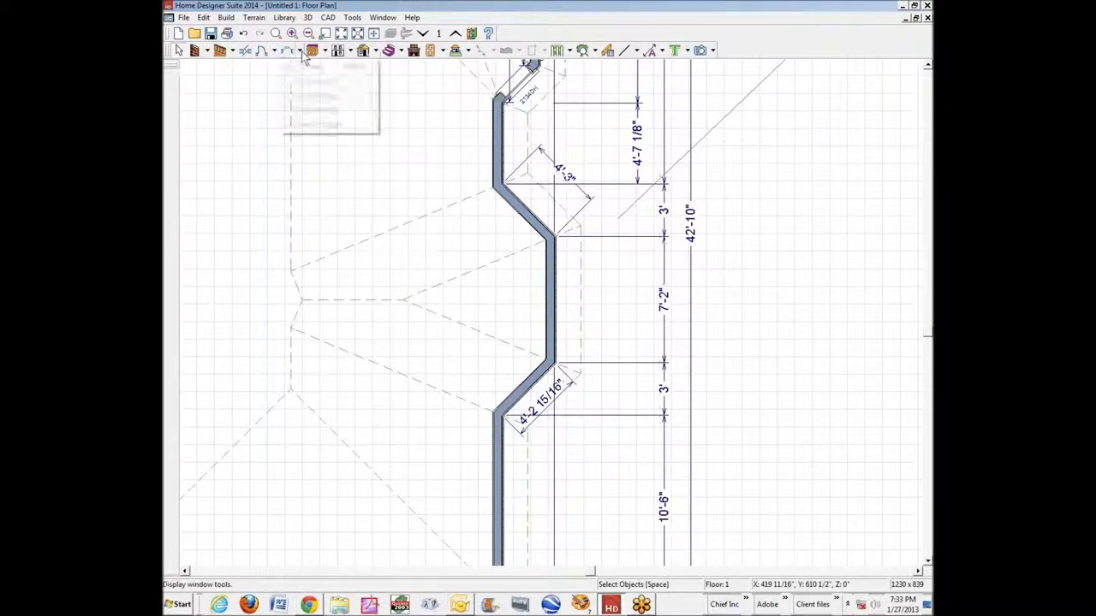
click(308, 67)
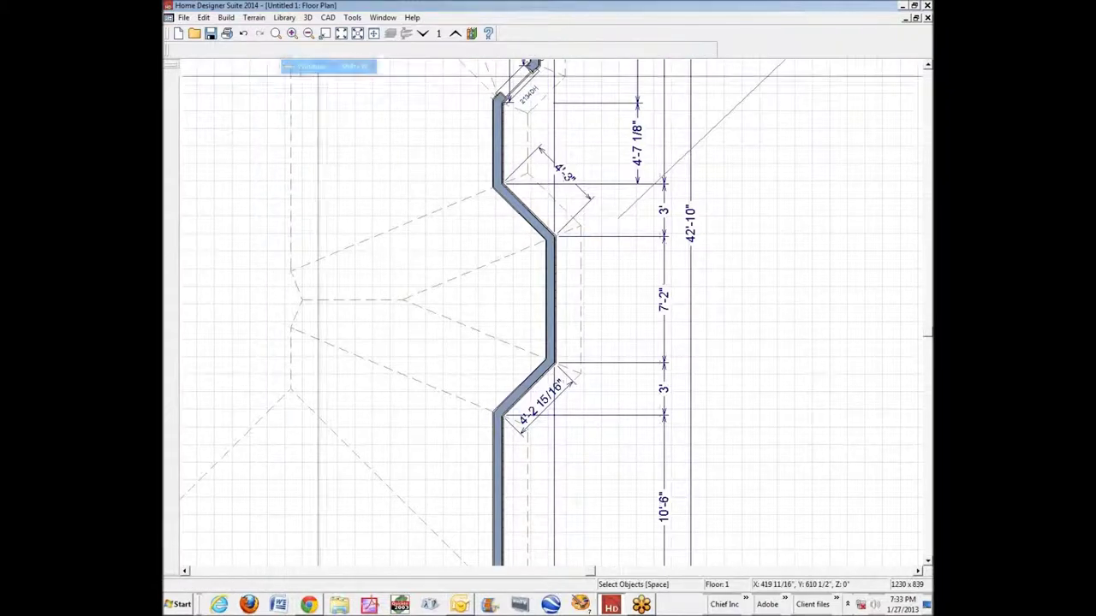
click(554, 301)
click(526, 208)
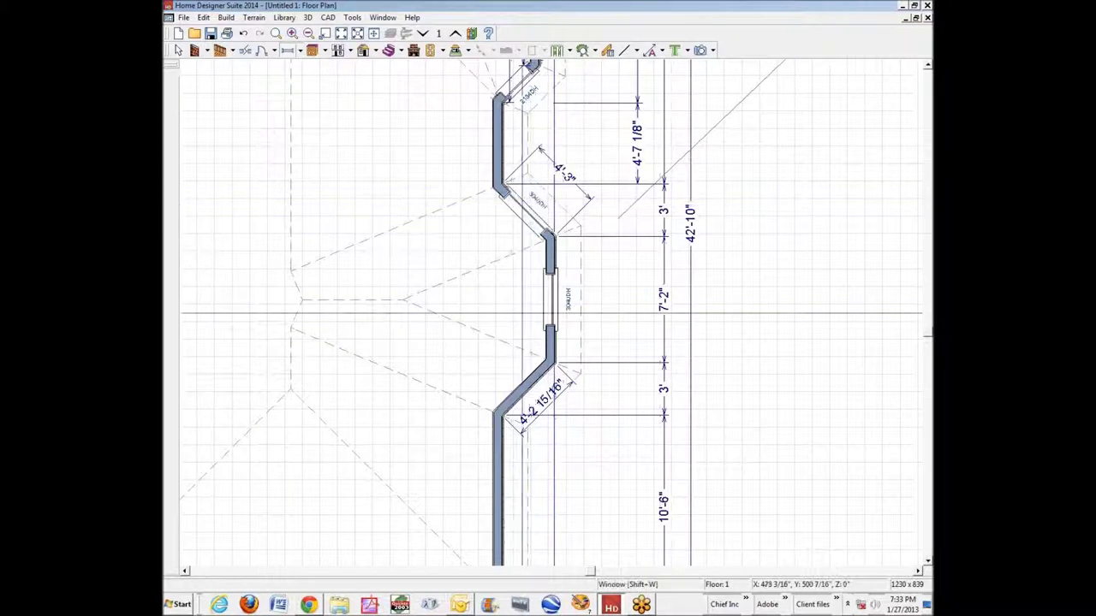
Step: Make the straight-wall window 50" wide, 40" high and Fixed Glass
double_click(552, 301)
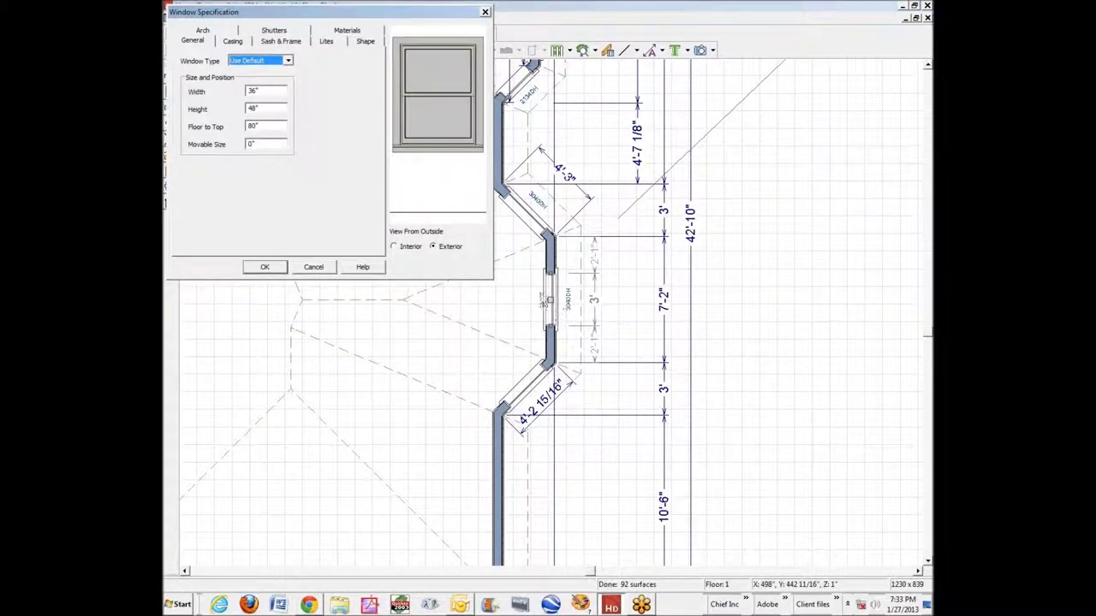
double_click(276, 89)
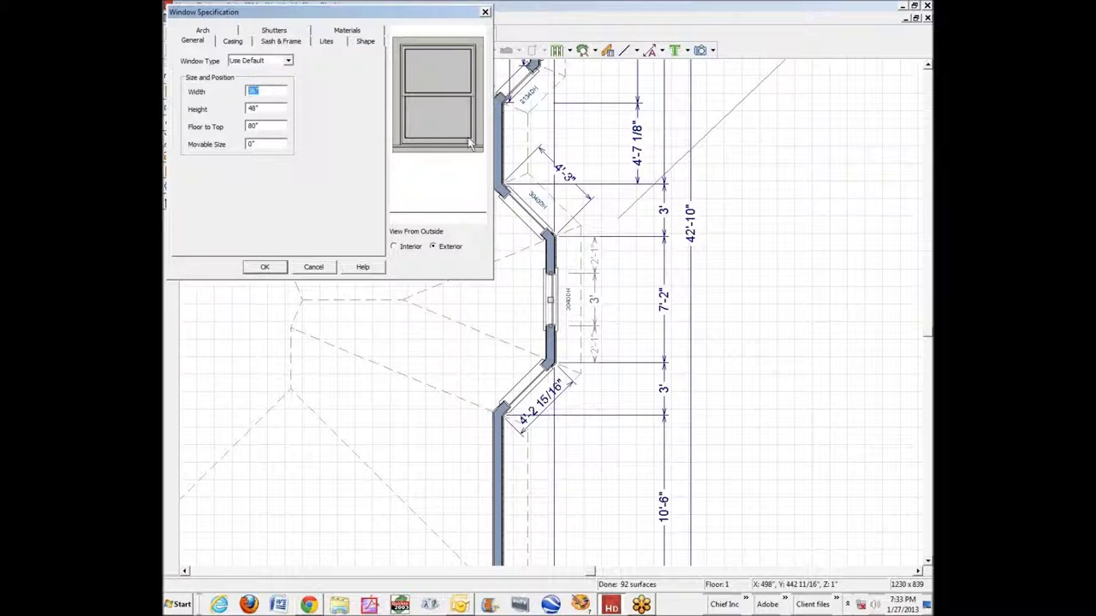
text(50)
key(Tab)
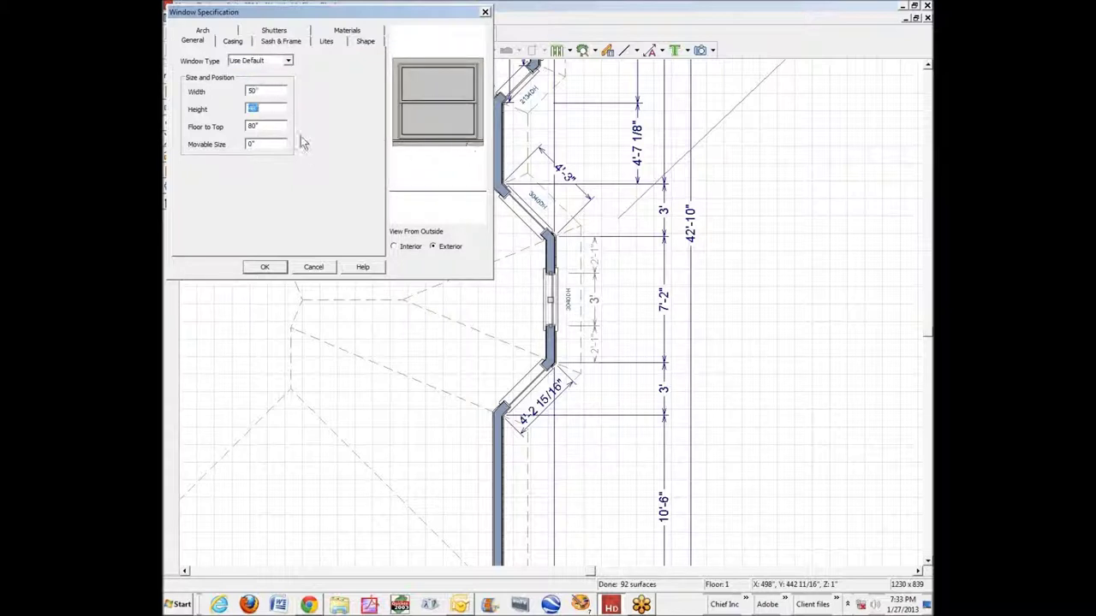
key(shift+Tab)
drag(266, 269, 289, 221)
click(289, 61)
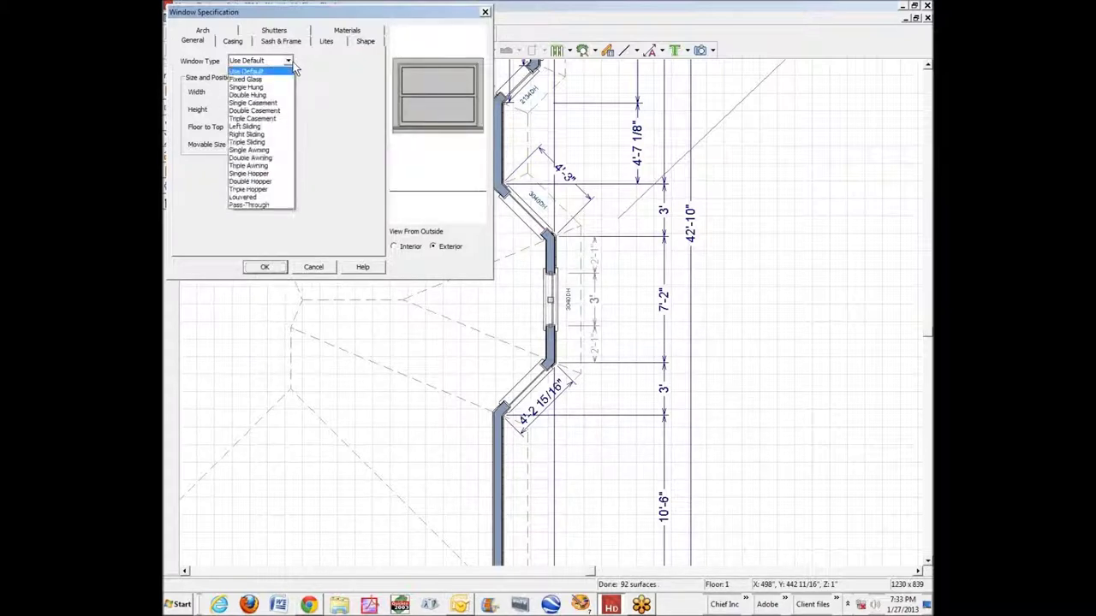
click(257, 72)
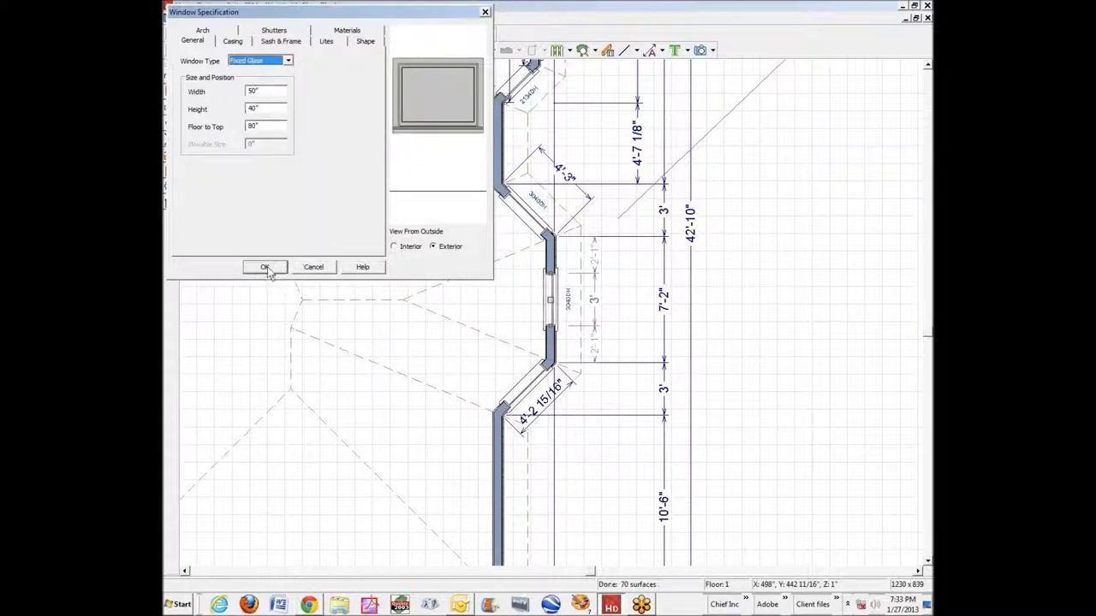
click(265, 268)
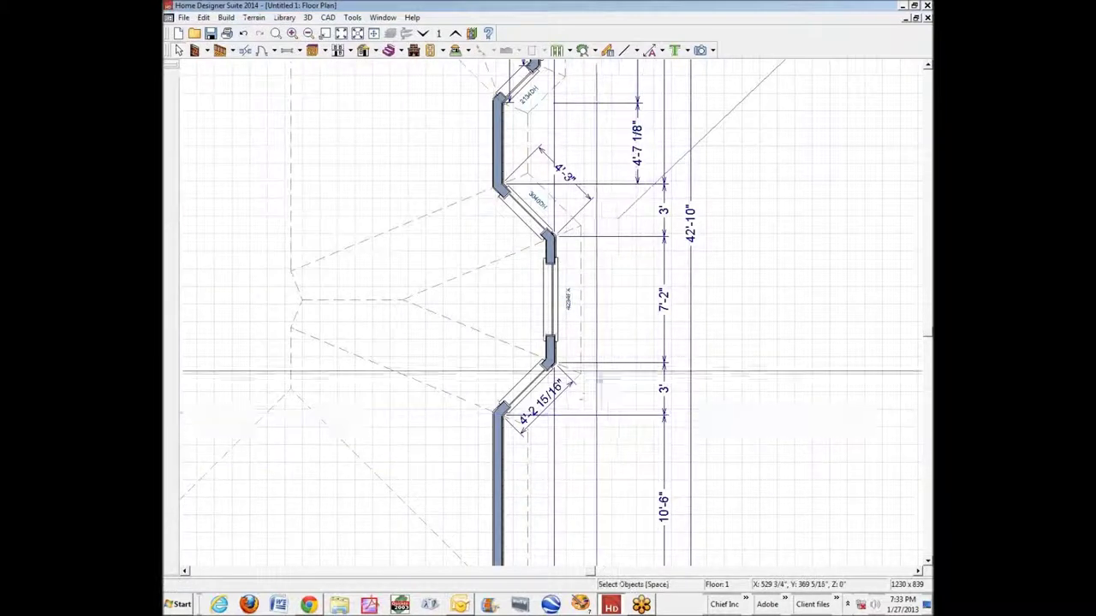
click(183, 51)
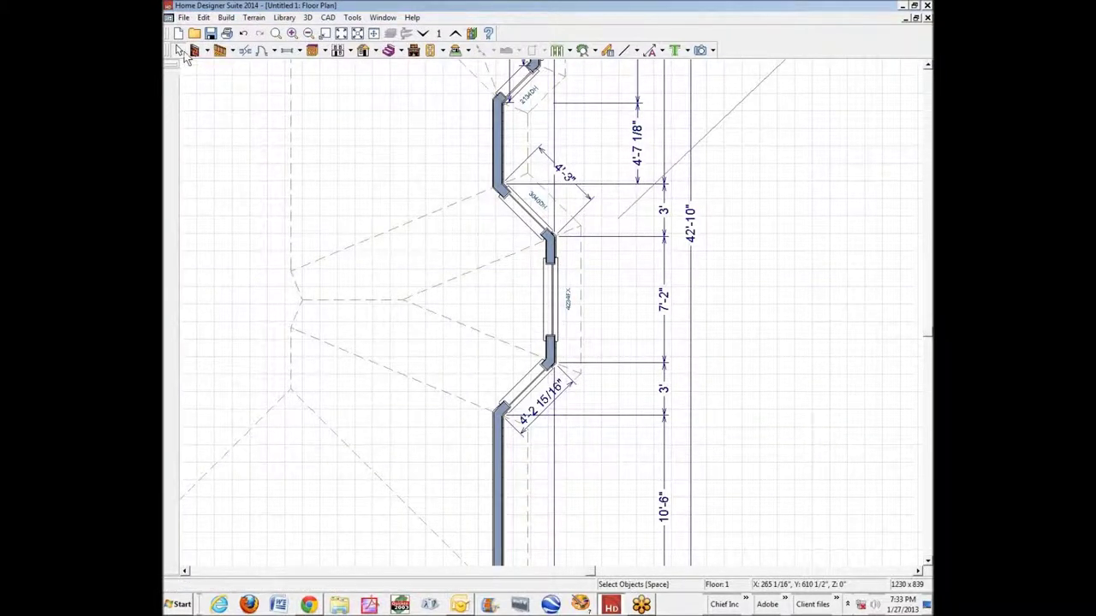
click(203, 17)
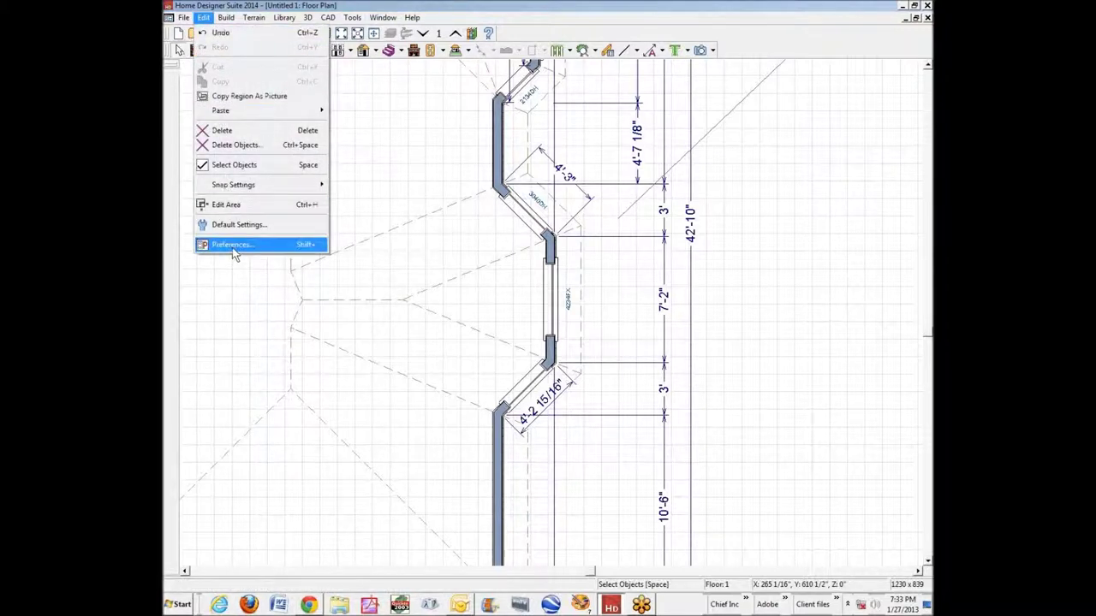
click(227, 224)
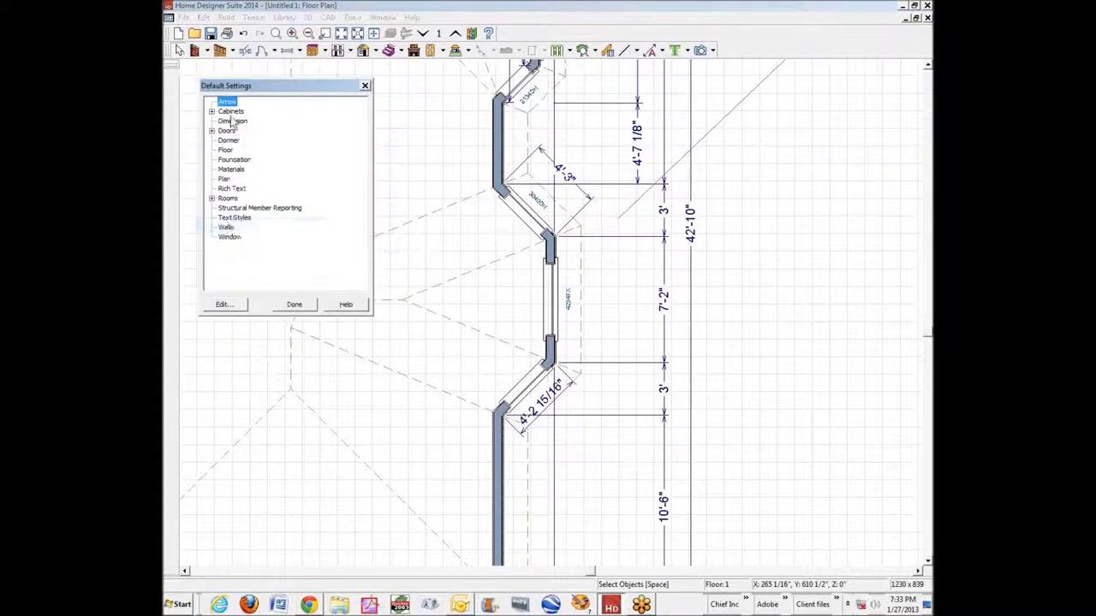
click(224, 179)
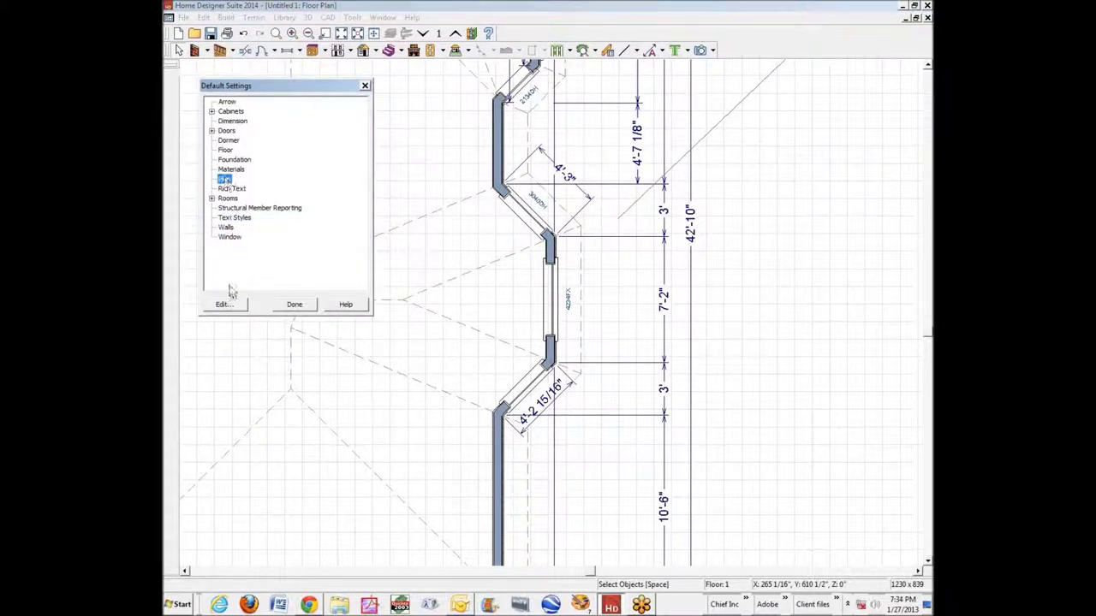
click(228, 305)
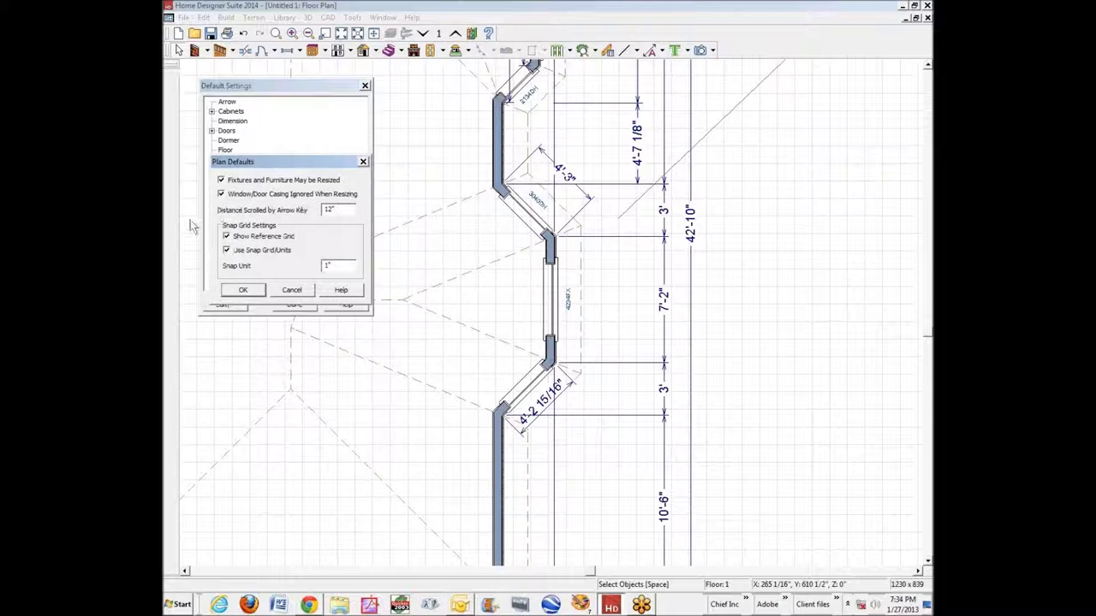
click(245, 290)
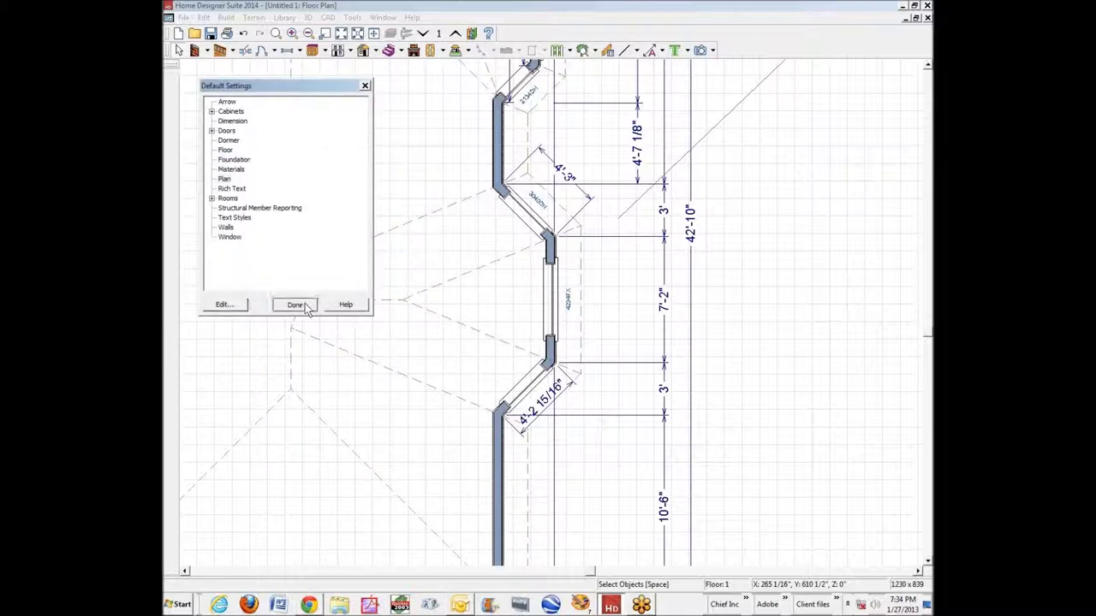
click(222, 304)
click(550, 295)
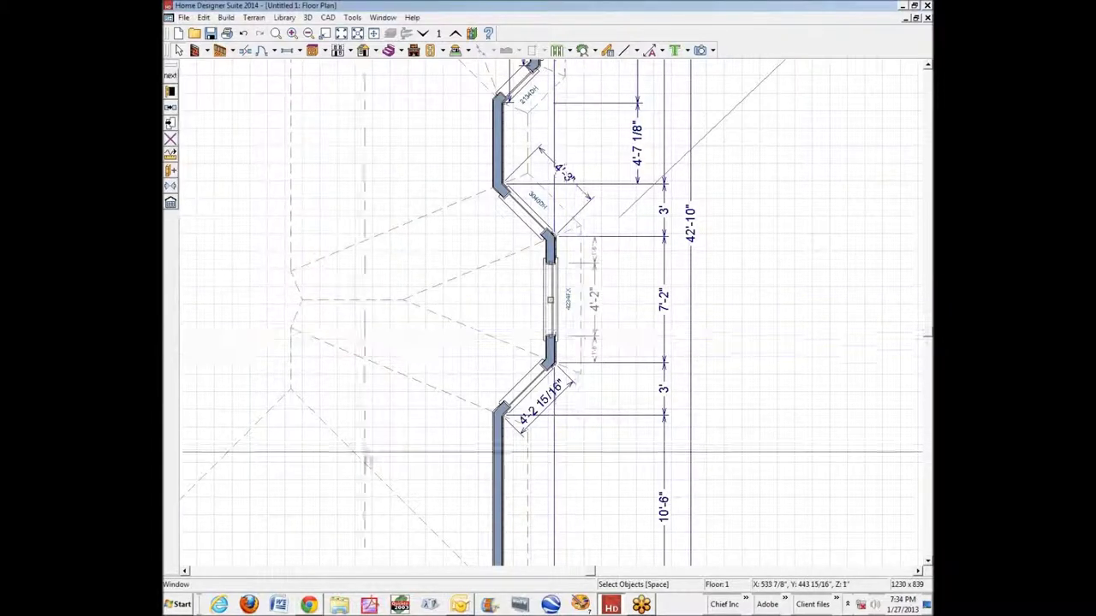
Step: Change the middle window's width from 50" to 60"
click(170, 92)
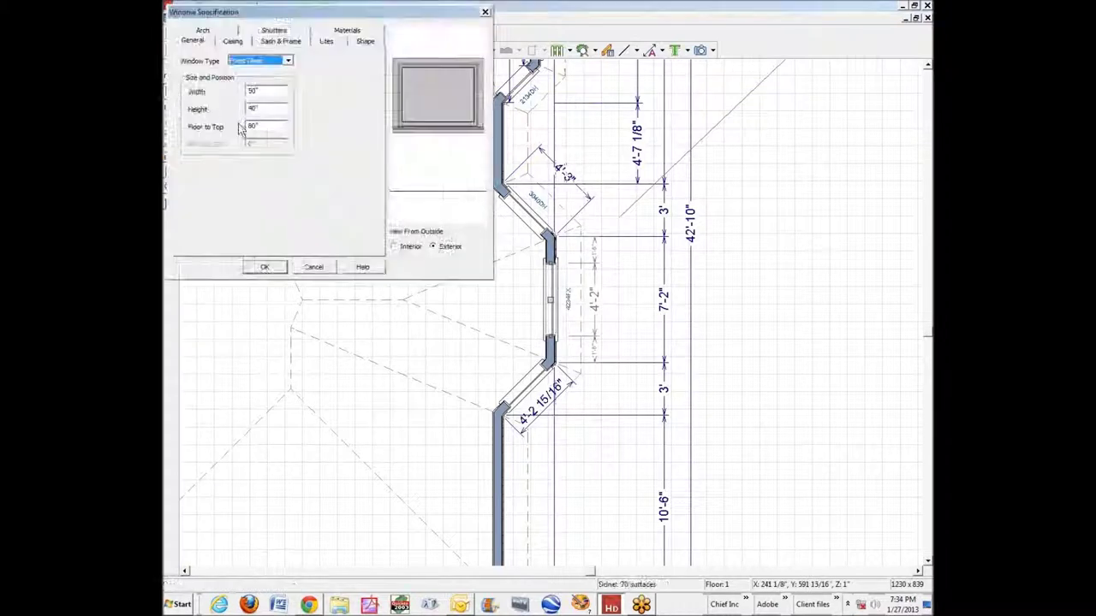
double_click(265, 92)
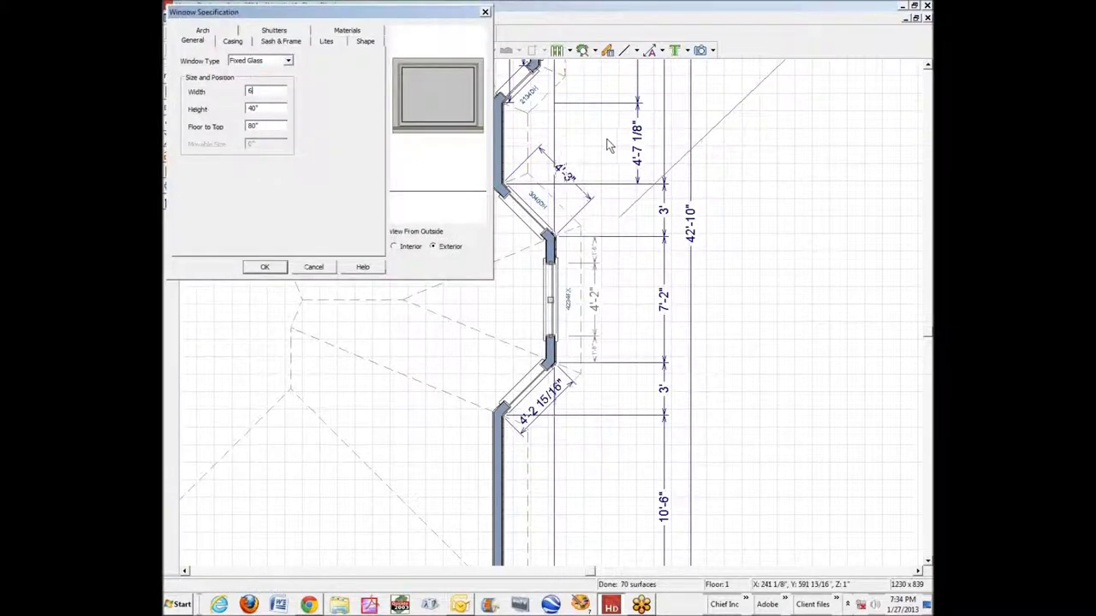
text(60)
key(Tab)
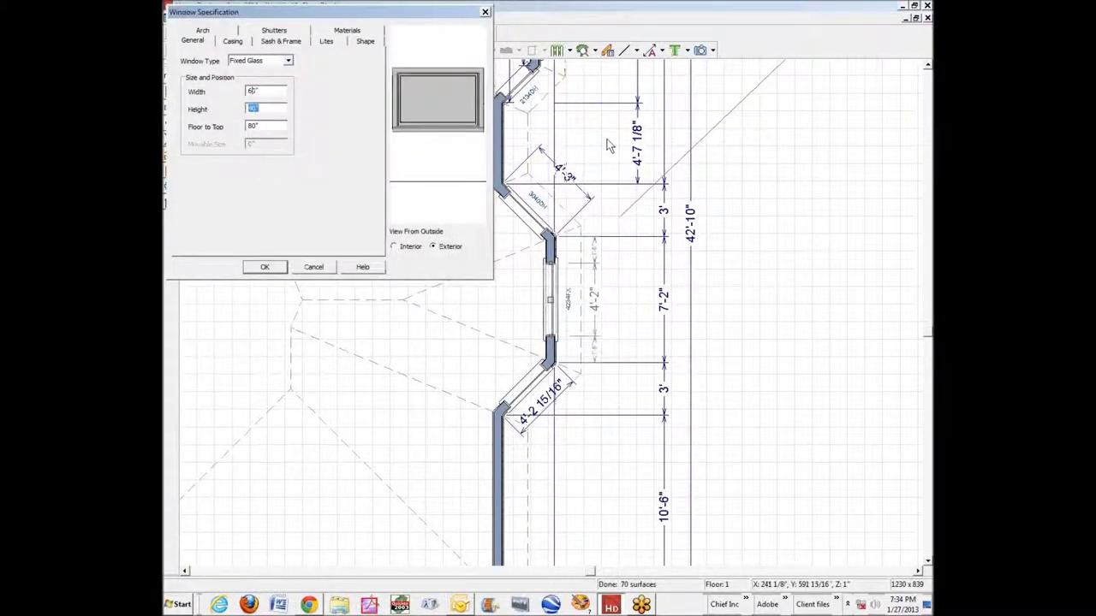
click(264, 267)
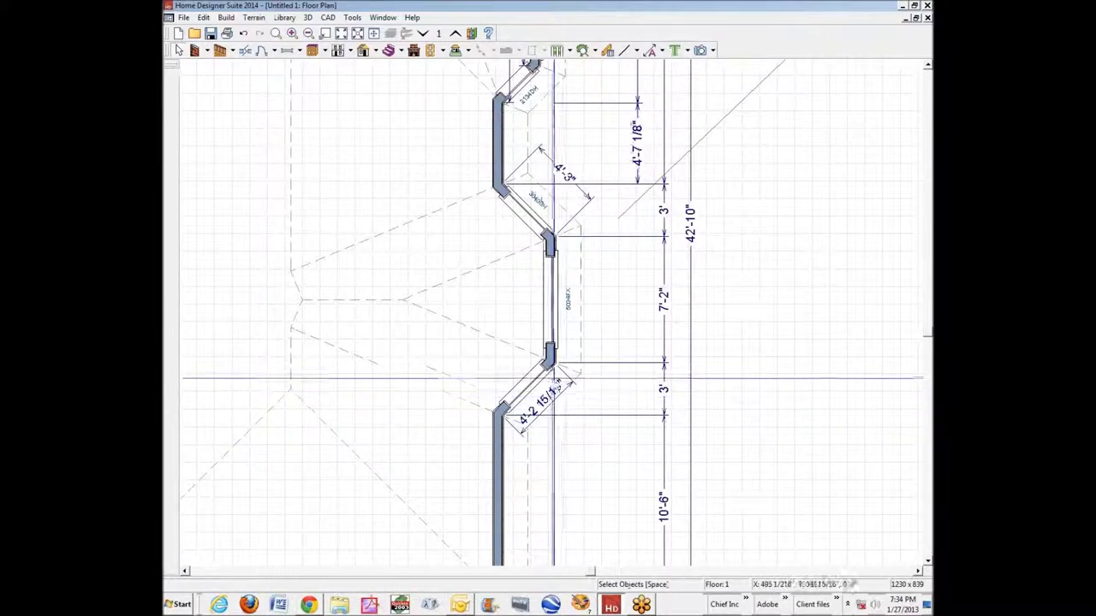
Step: Deselect the lower diagonal wall and open a Full Camera 3D view of both bays
click(508, 416)
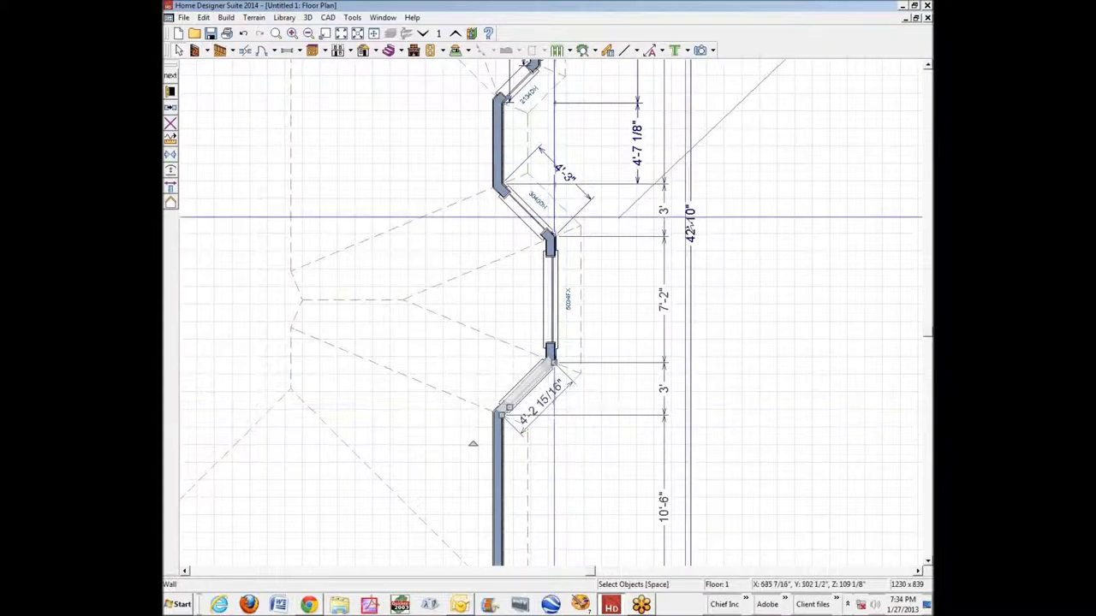
click(809, 364)
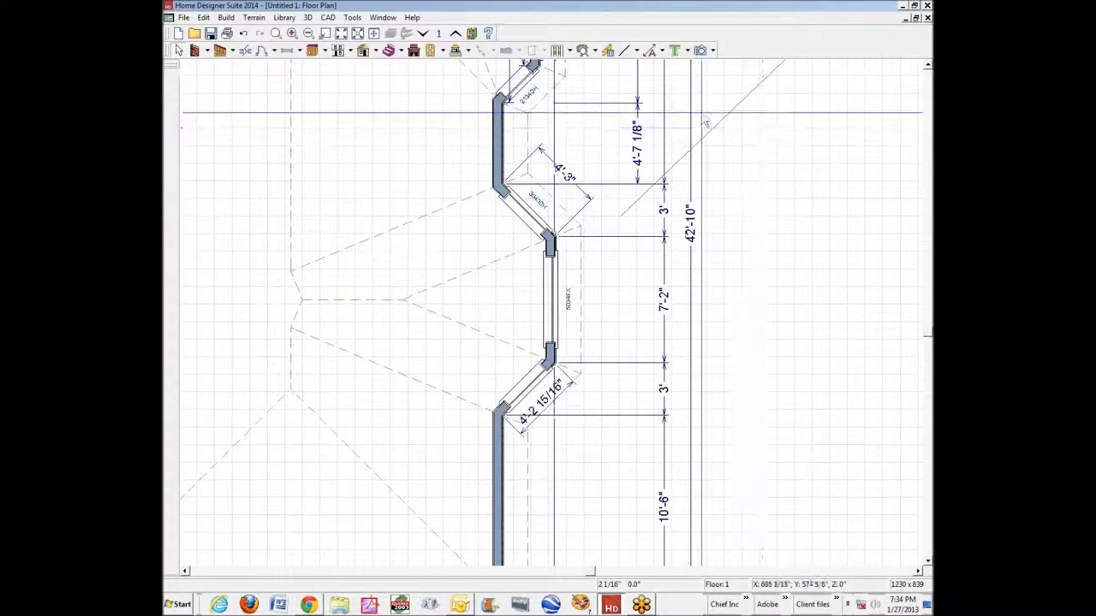
click(569, 126)
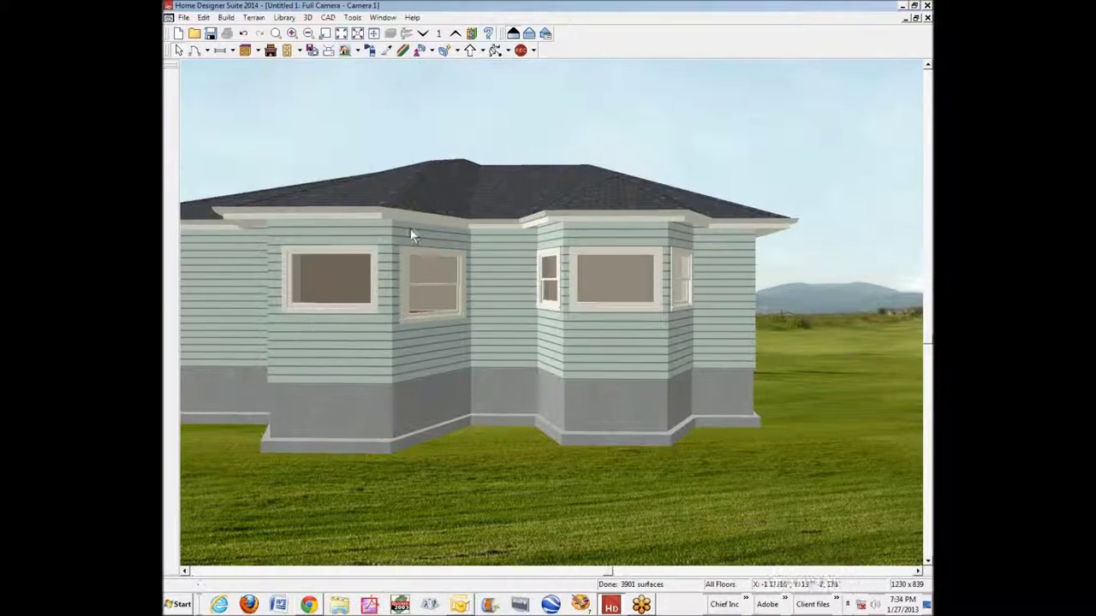
Step: Tilt the camera up and back down, then orbit the view around the bays
click(455, 53)
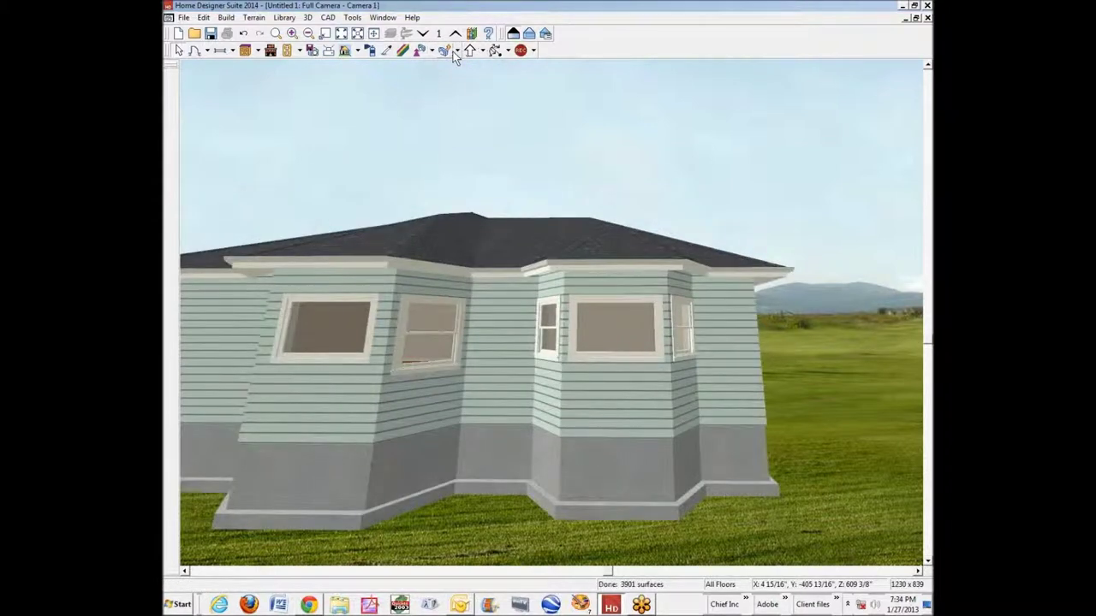
click(458, 51)
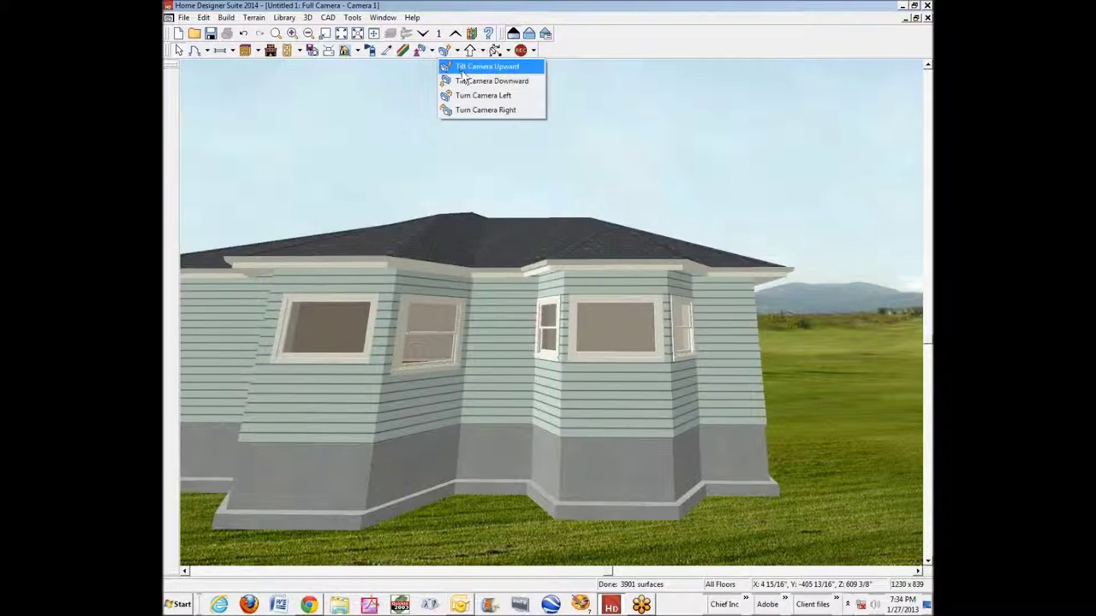
click(462, 68)
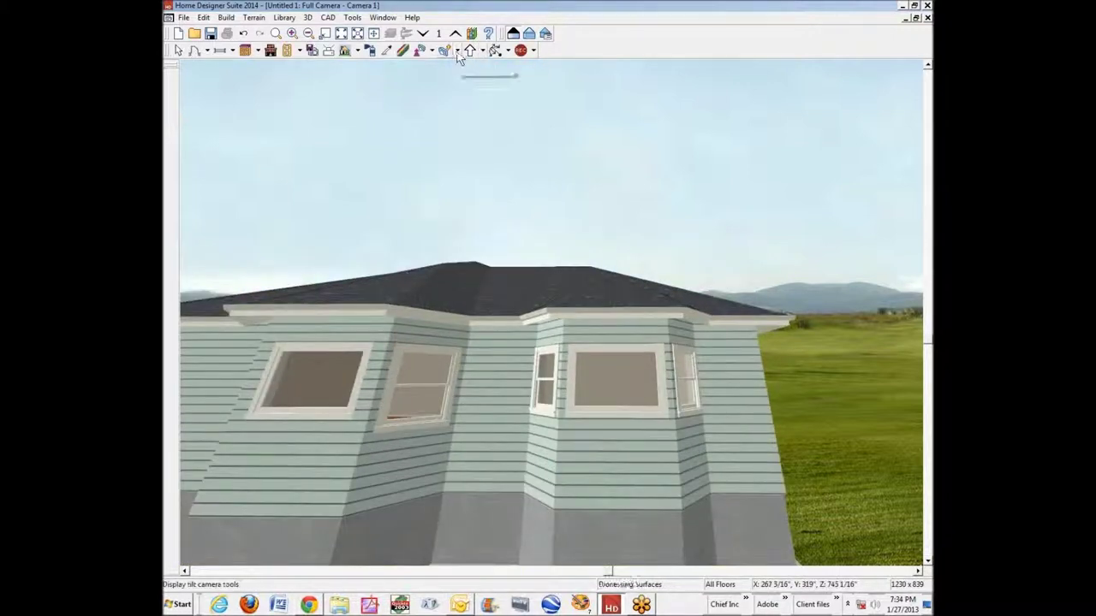
click(457, 50)
click(459, 81)
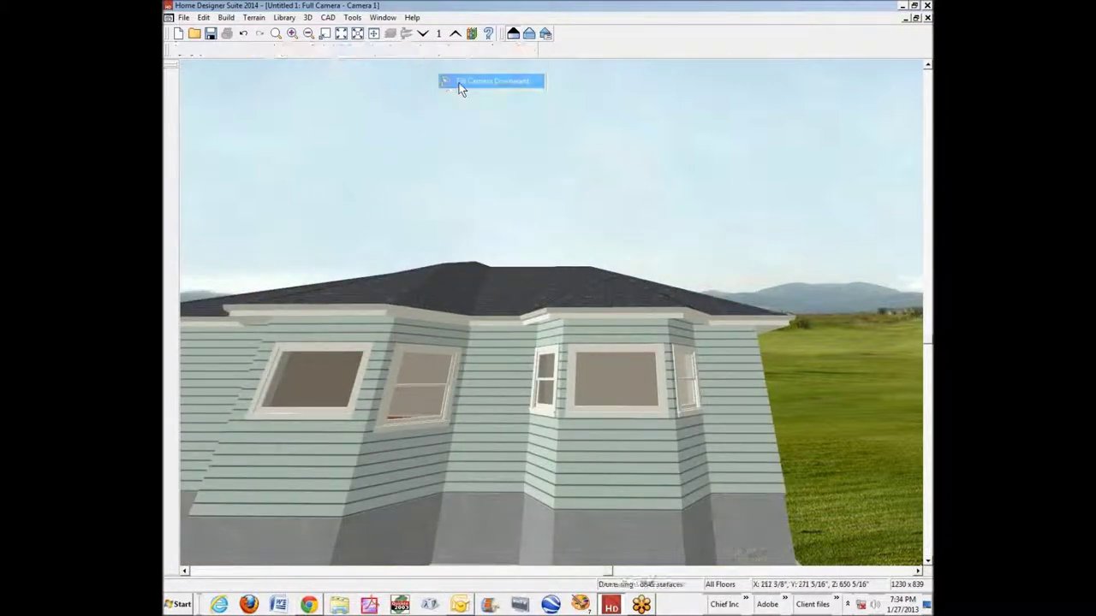
click(458, 51)
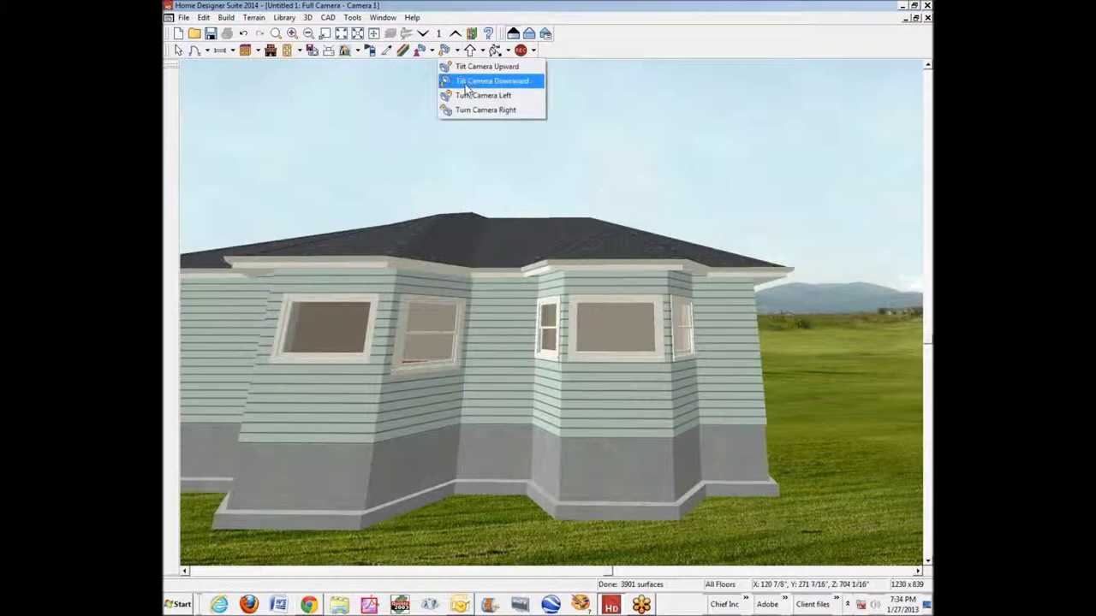
click(473, 83)
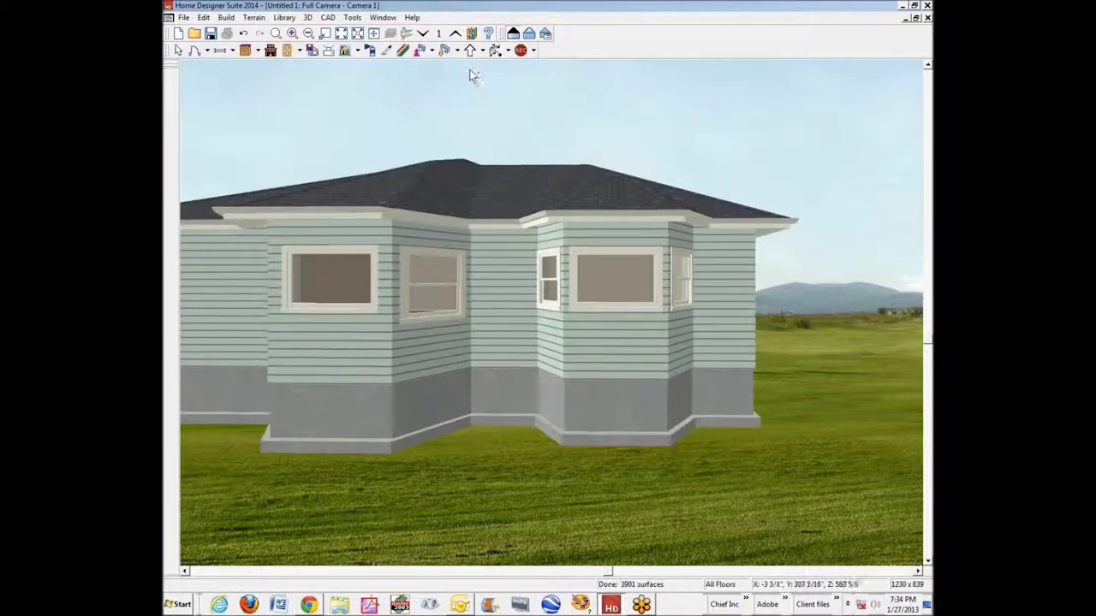
click(431, 53)
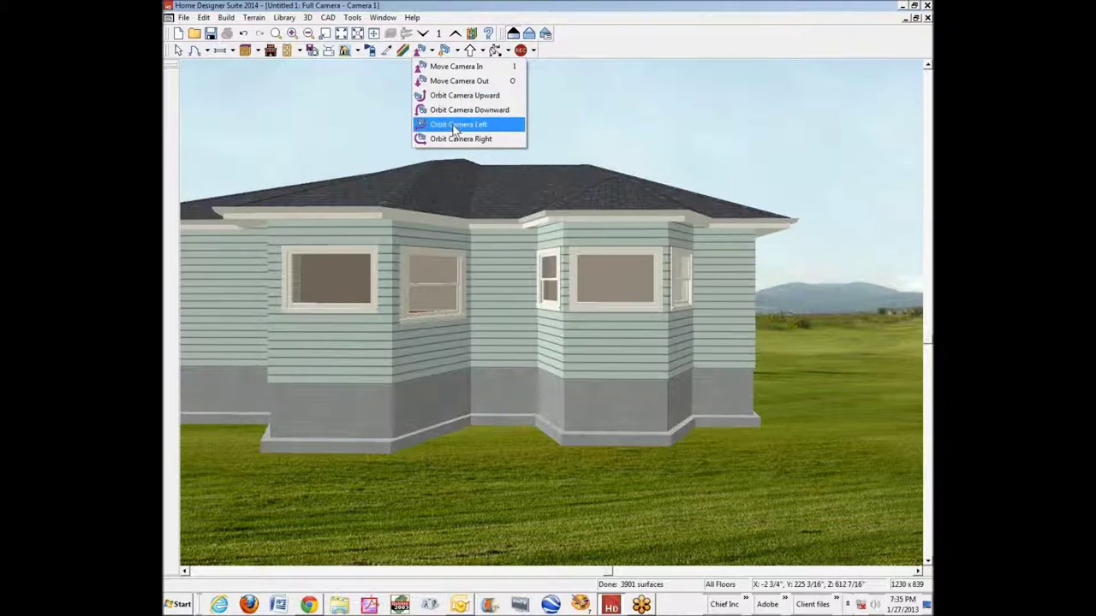
click(565, 54)
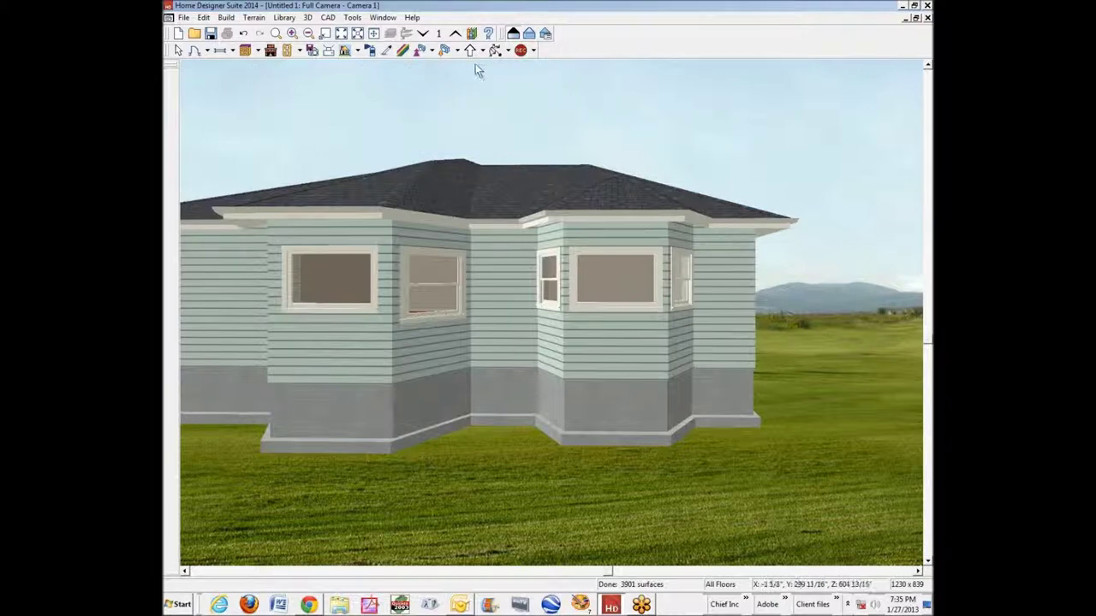
click(495, 49)
drag(492, 297, 776, 85)
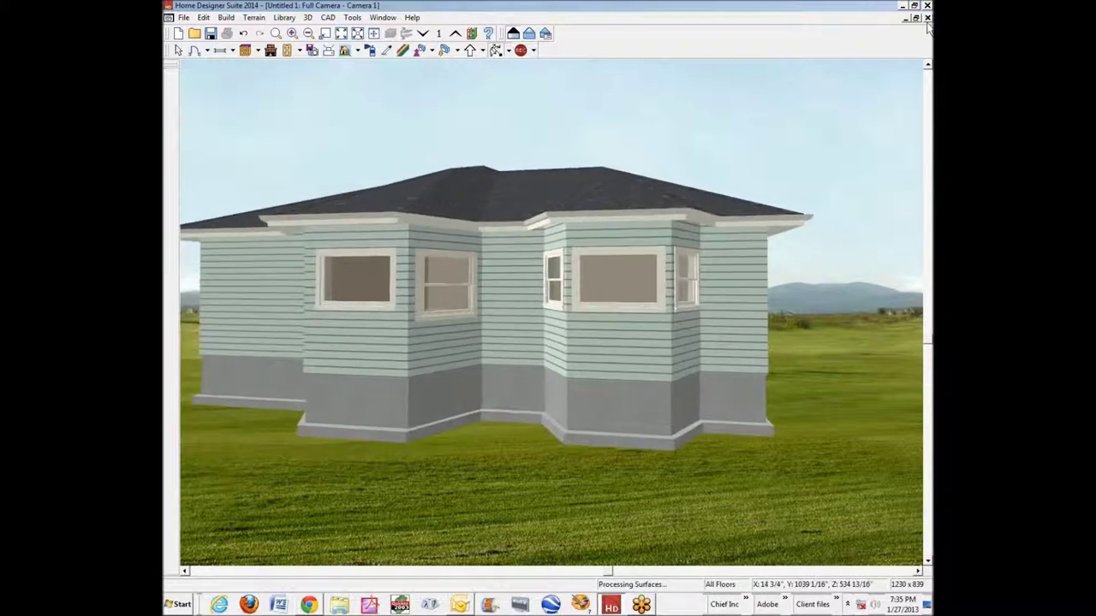
Step: Close the camera view, zoom out, and place Camera 2 right of the house facing it
click(926, 17)
scroll(671, 249, down, 4)
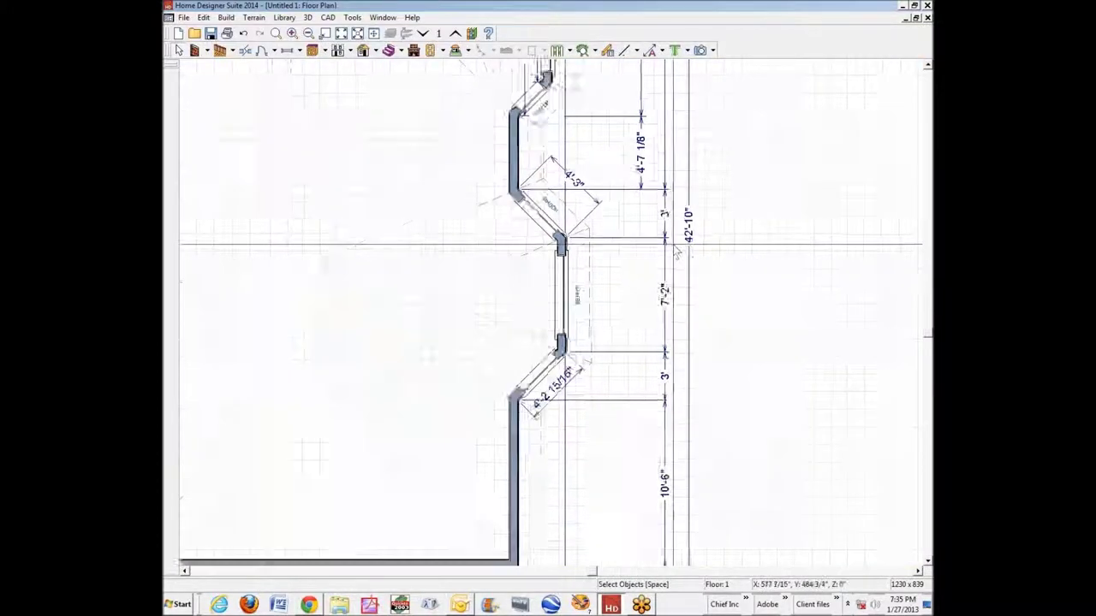
click(701, 50)
drag(871, 308, 640, 294)
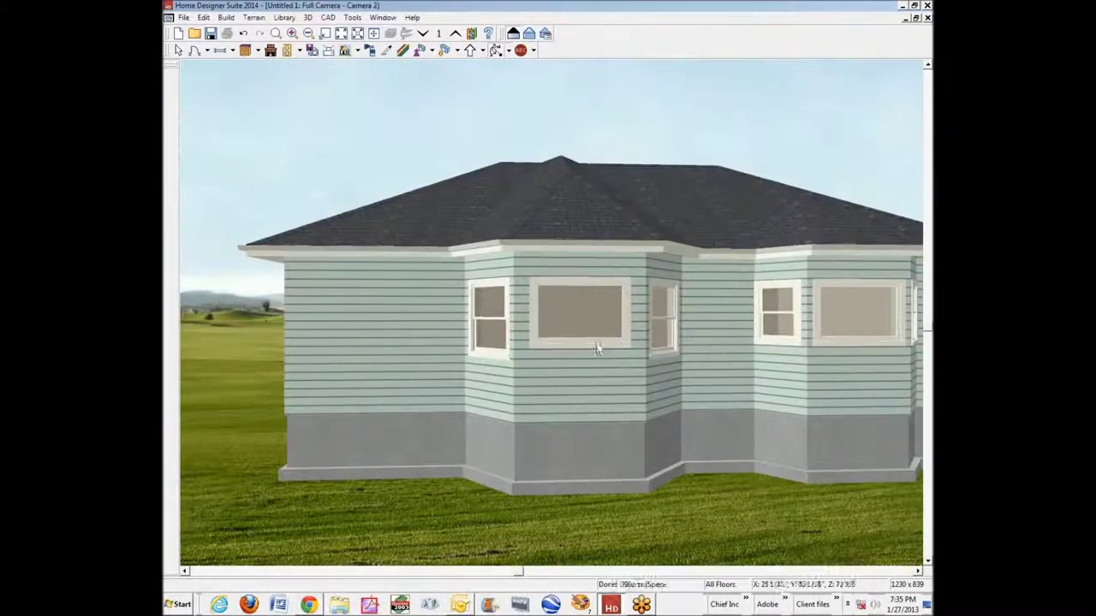
Step: Check the left bay's large centre window size without changing it
click(645, 332)
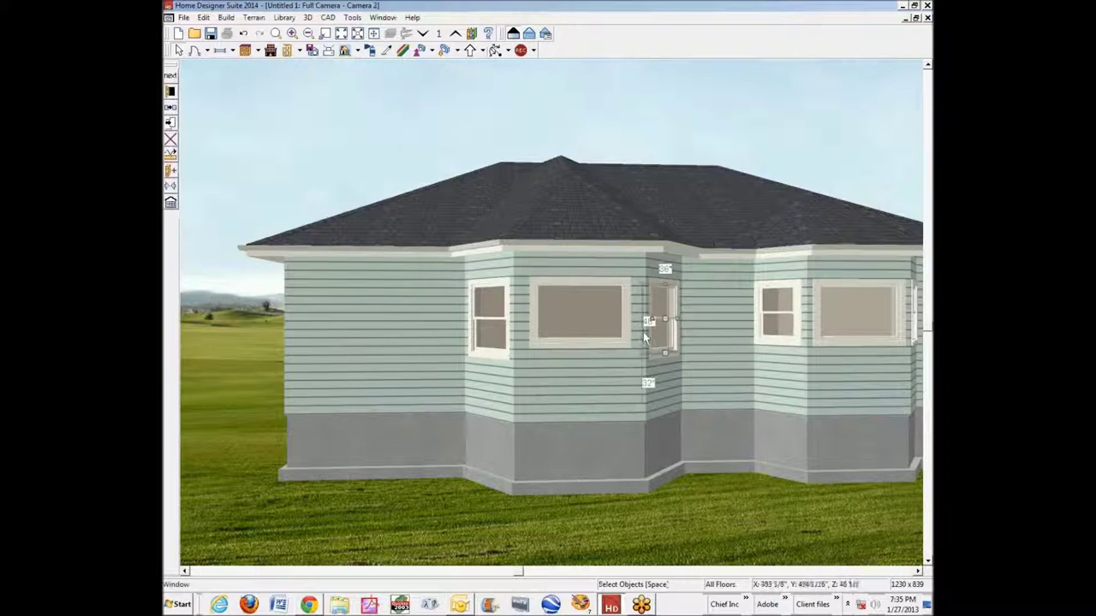
click(576, 312)
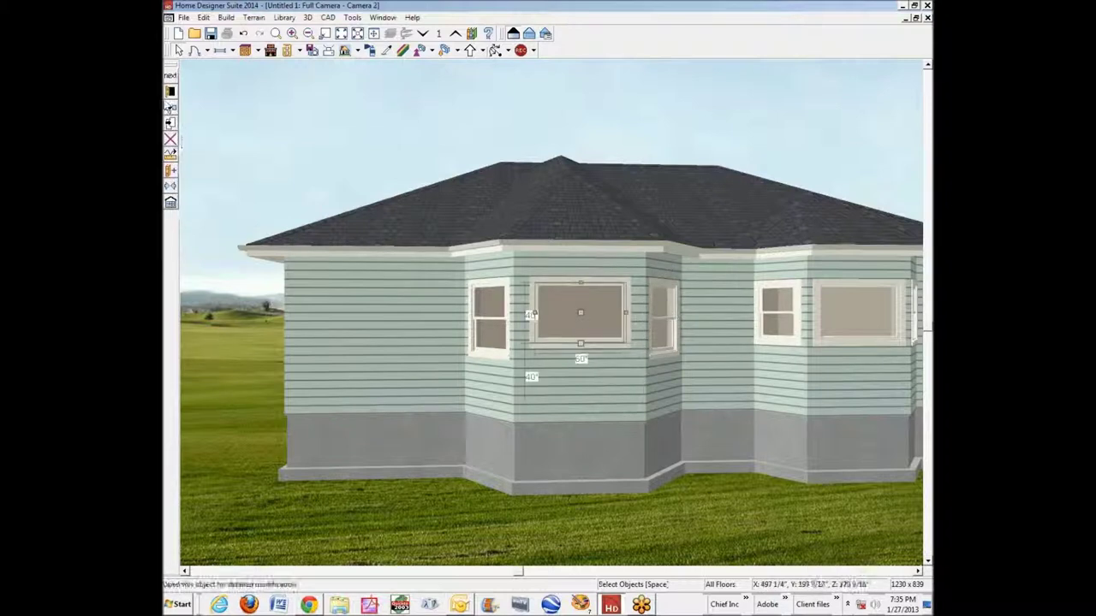
click(172, 98)
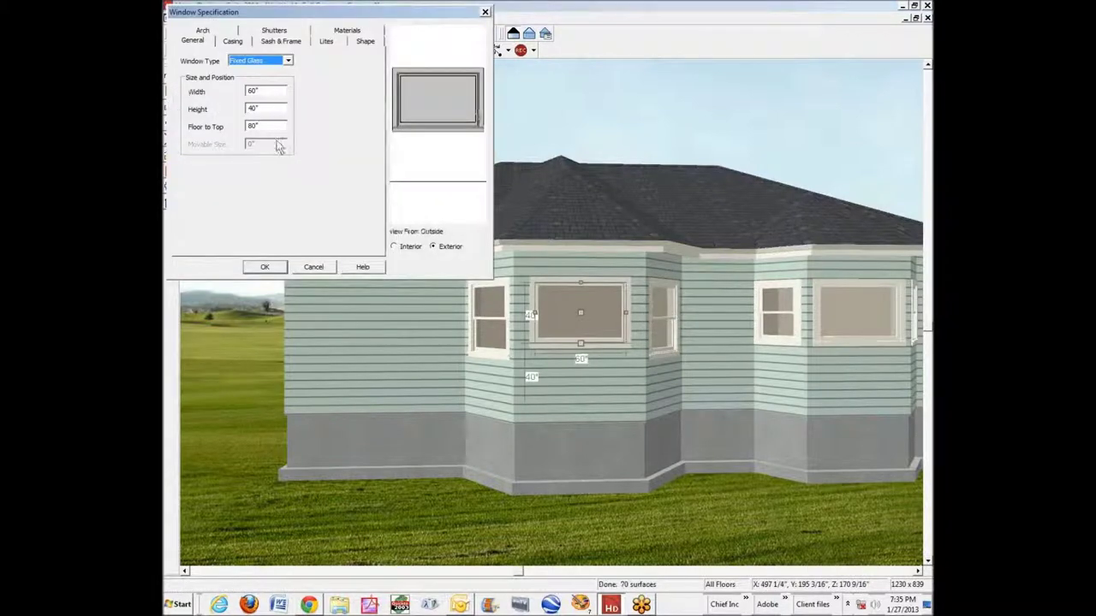
click(313, 268)
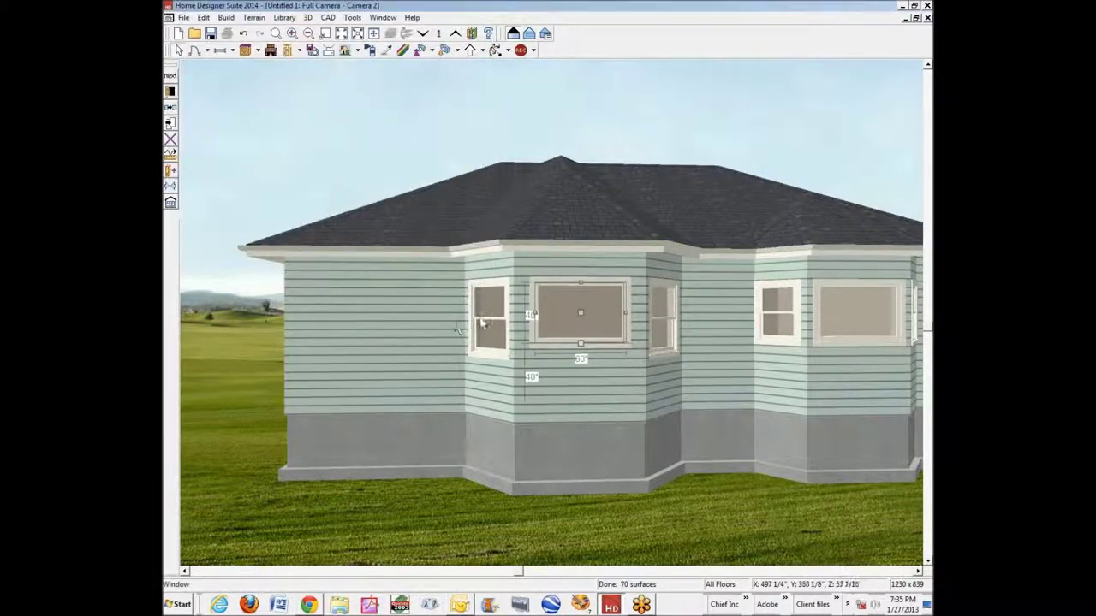
Step: Change the left bay's left side window height from 48" to 40"
click(665, 332)
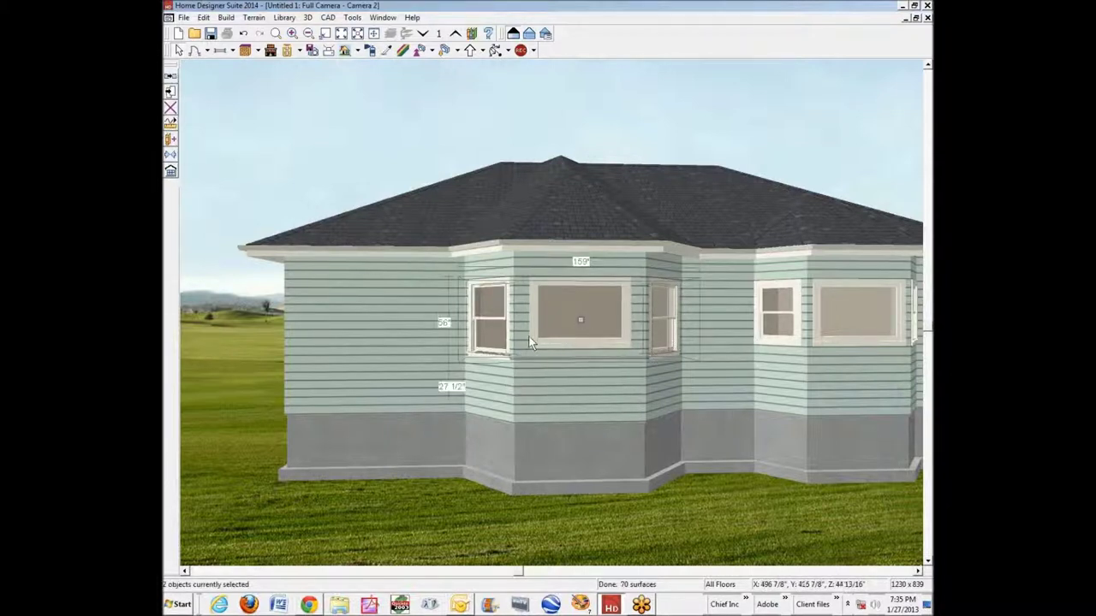
click(495, 319)
click(495, 319)
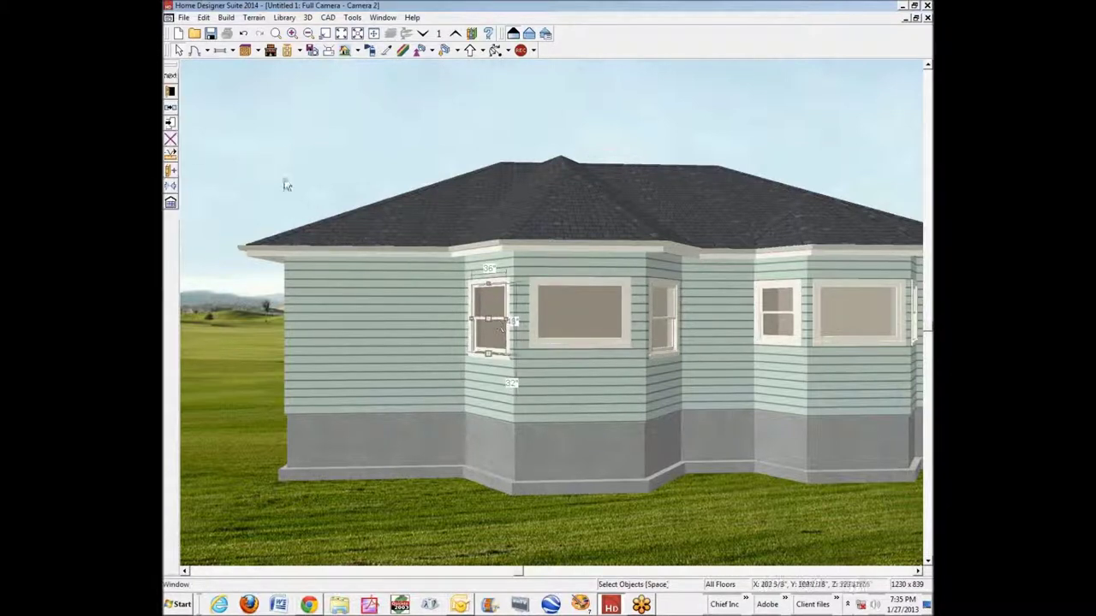
click(172, 107)
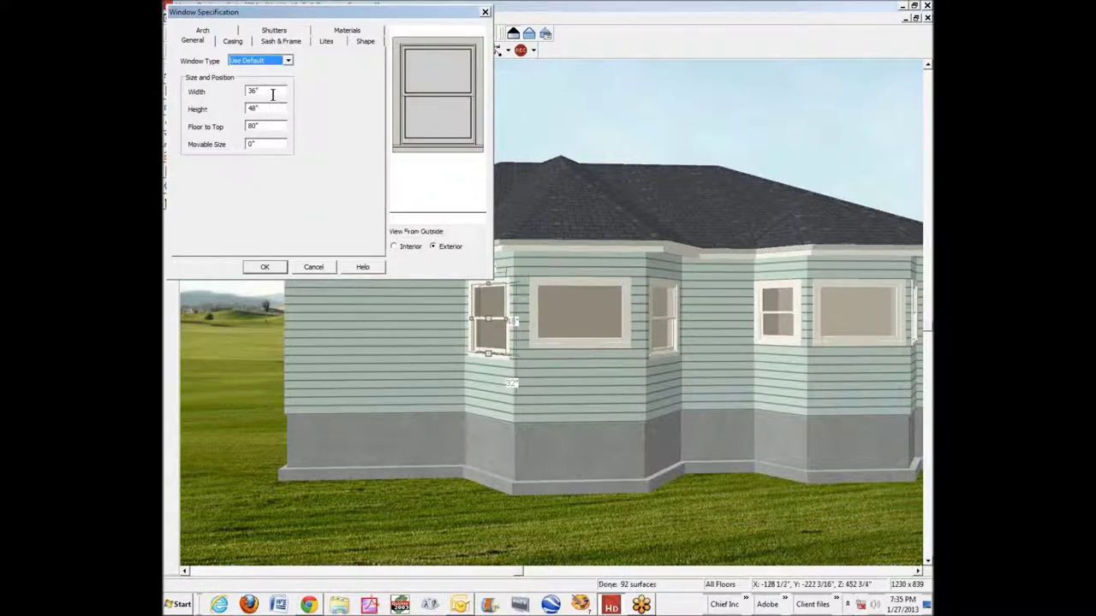
double_click(274, 110)
text(40)
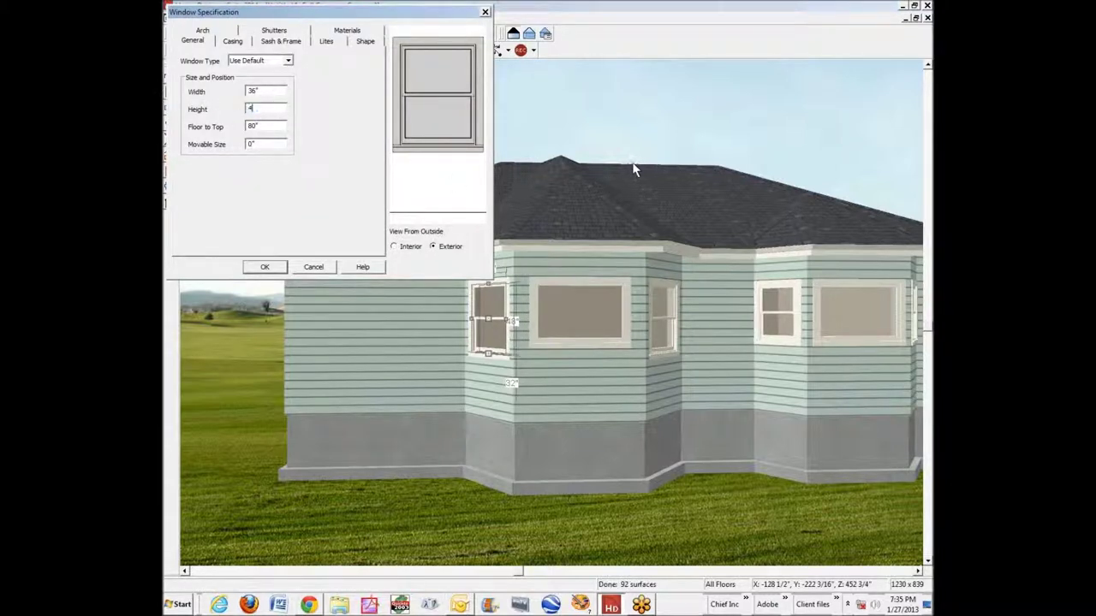
click(261, 268)
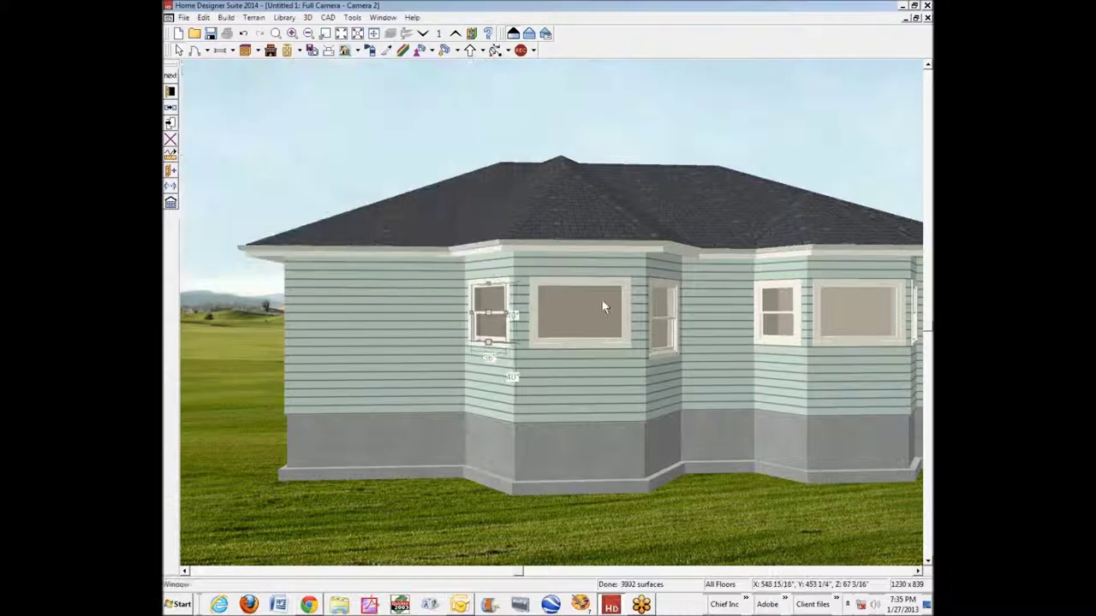
Step: Change the left bay's right side window height from 48" to 40"
click(665, 308)
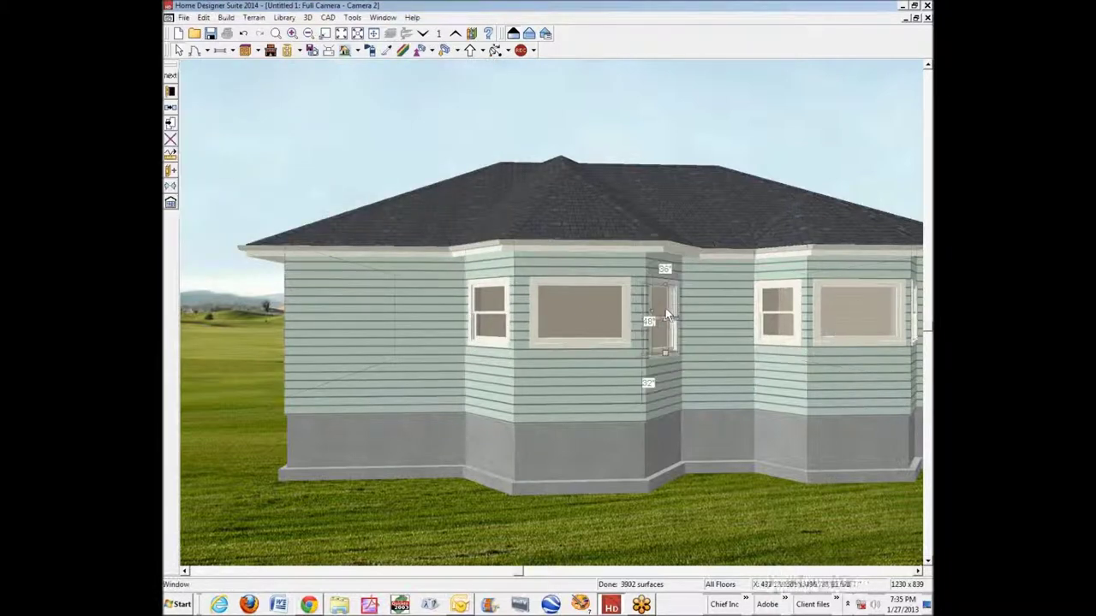
click(170, 122)
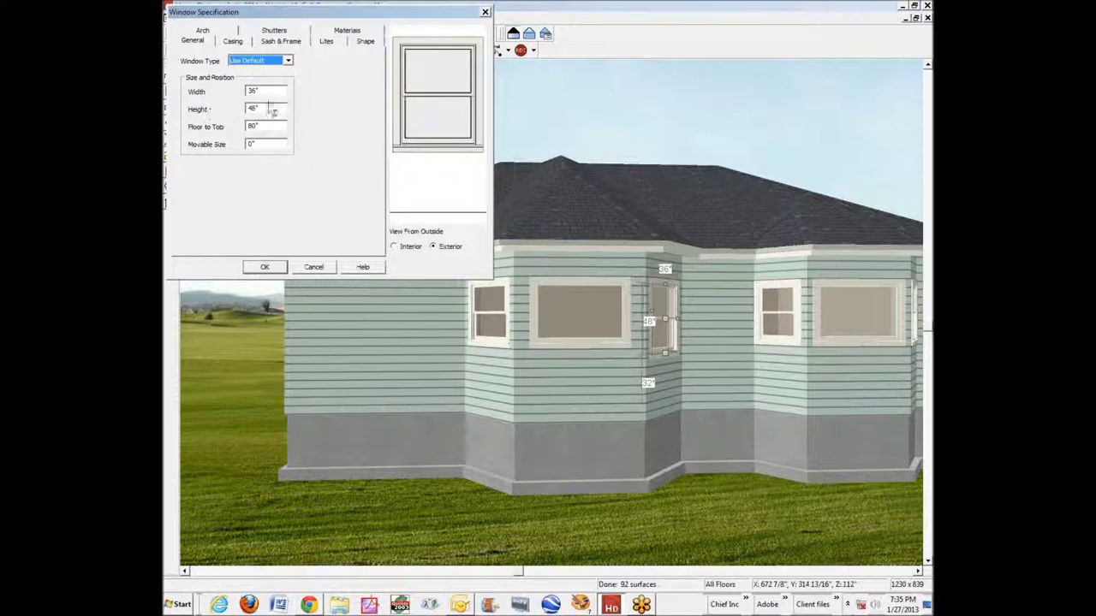
drag(266, 110, 197, 110)
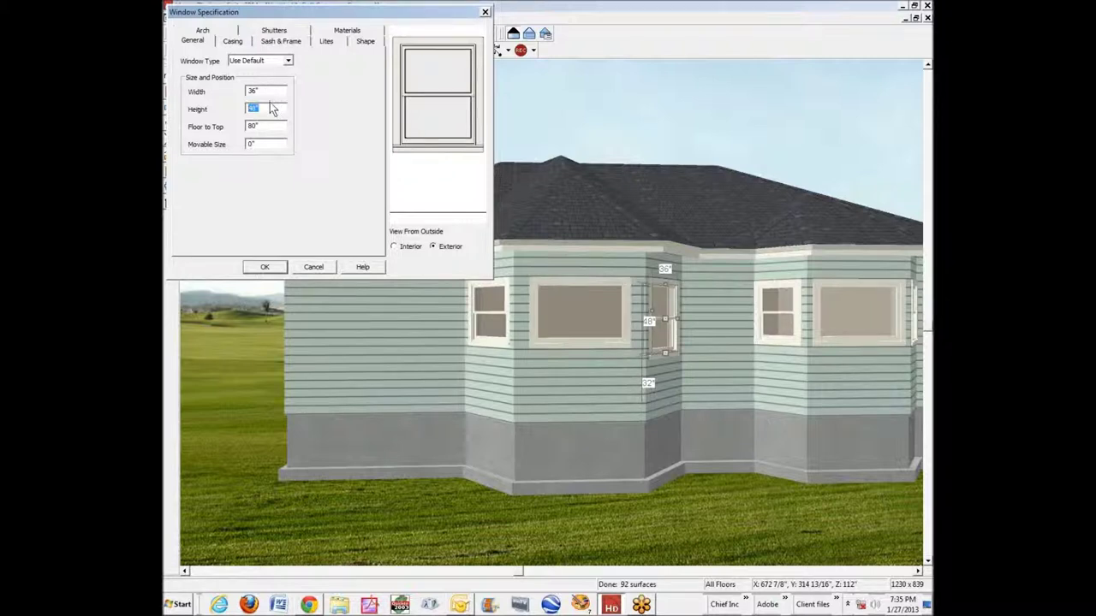
click(265, 267)
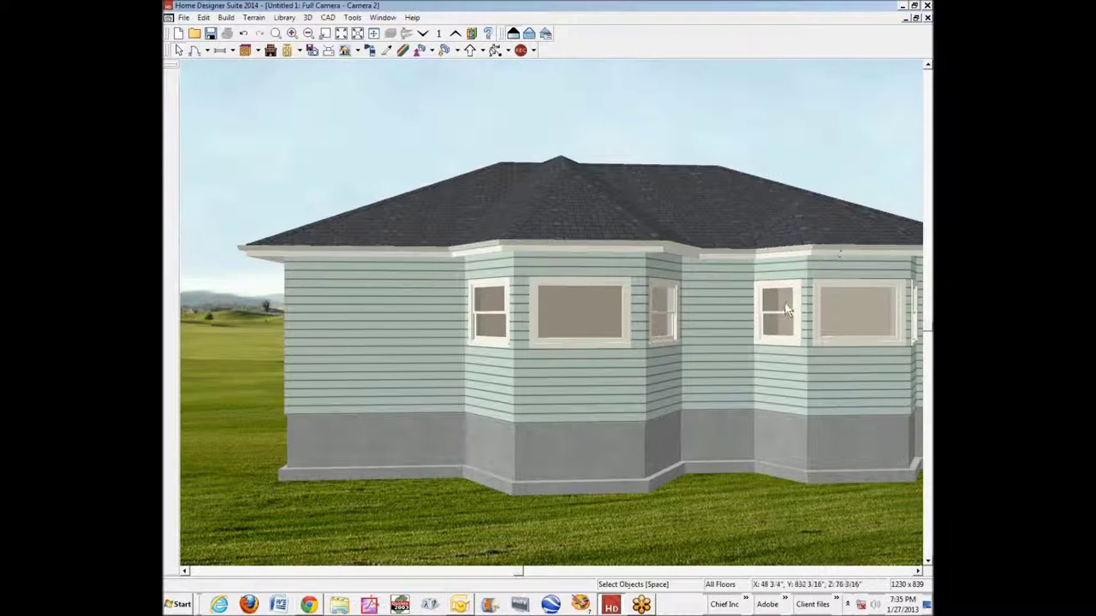
click(833, 309)
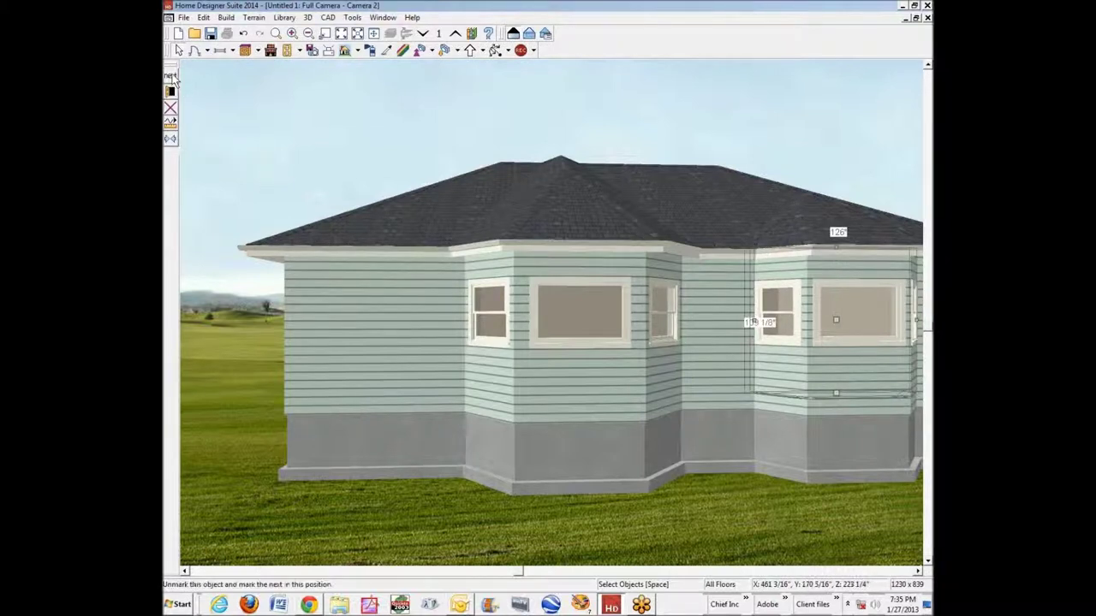
click(784, 310)
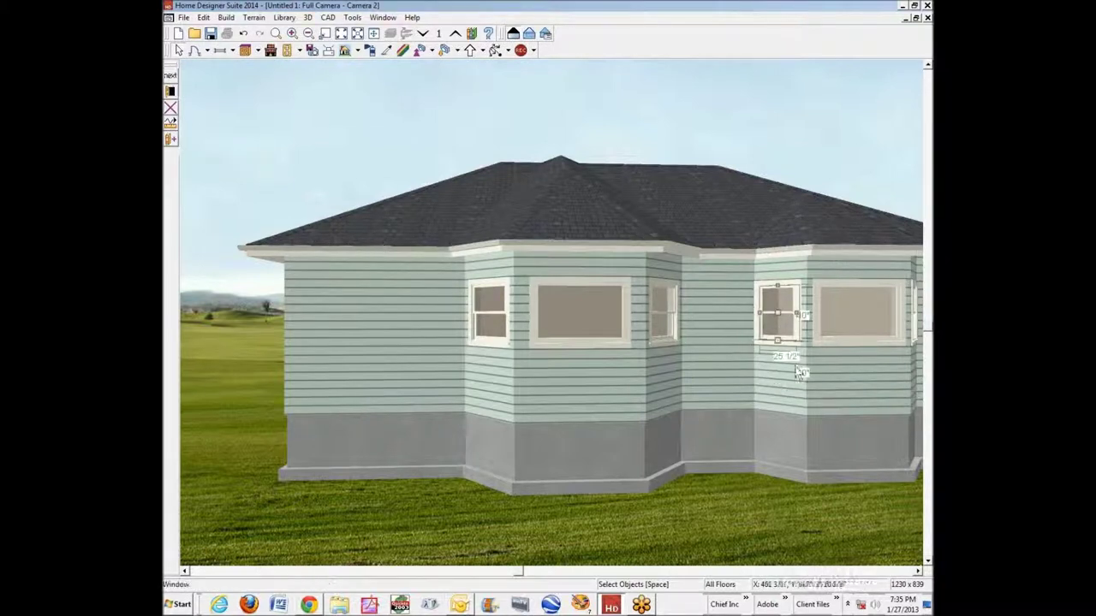
click(874, 316)
click(172, 77)
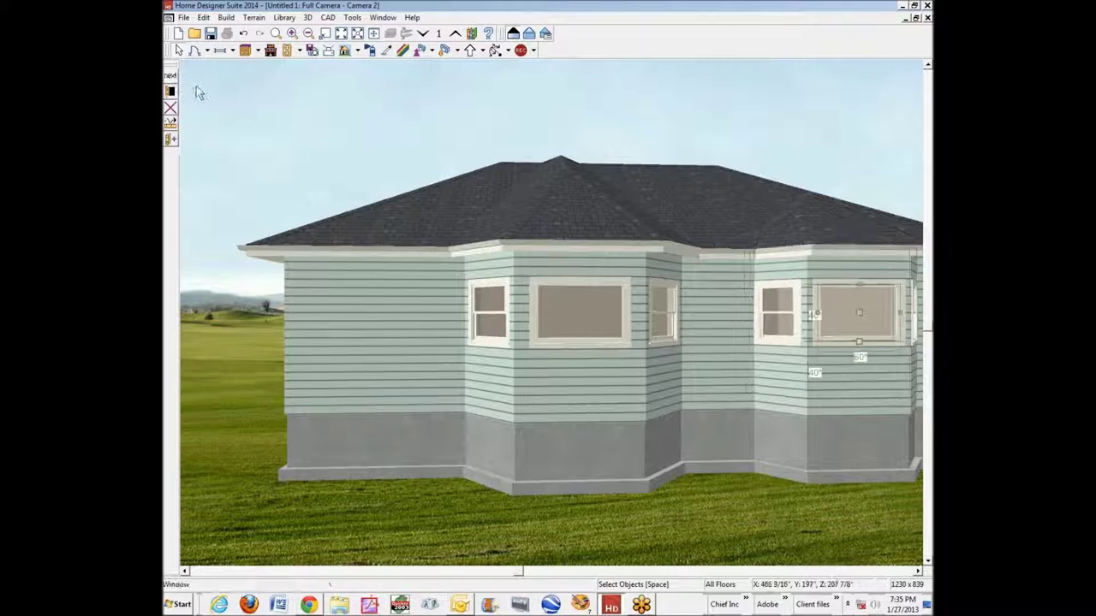
click(791, 124)
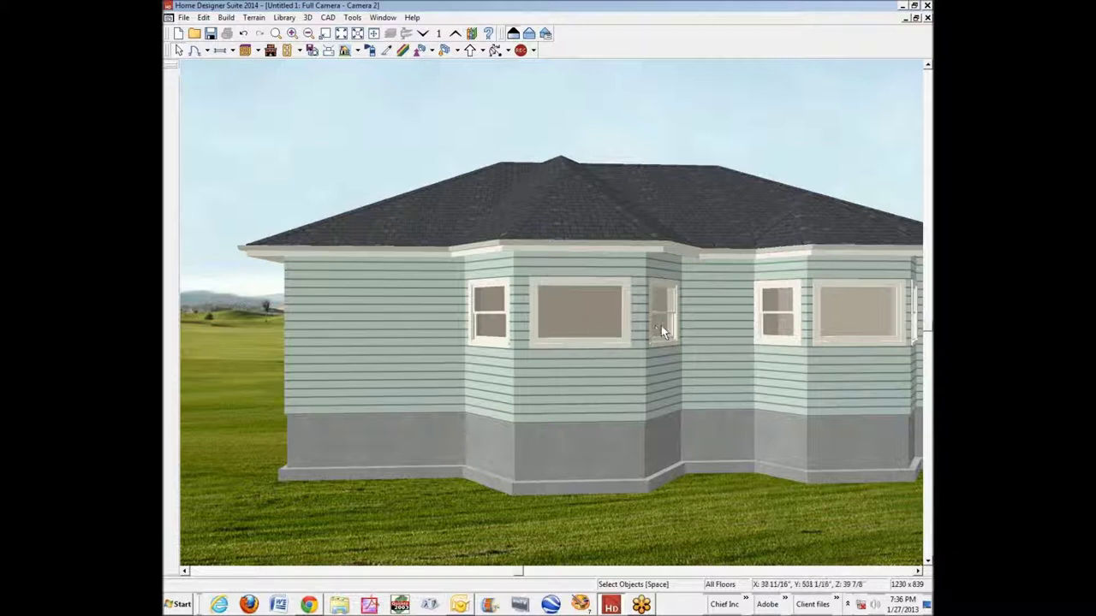
click(576, 302)
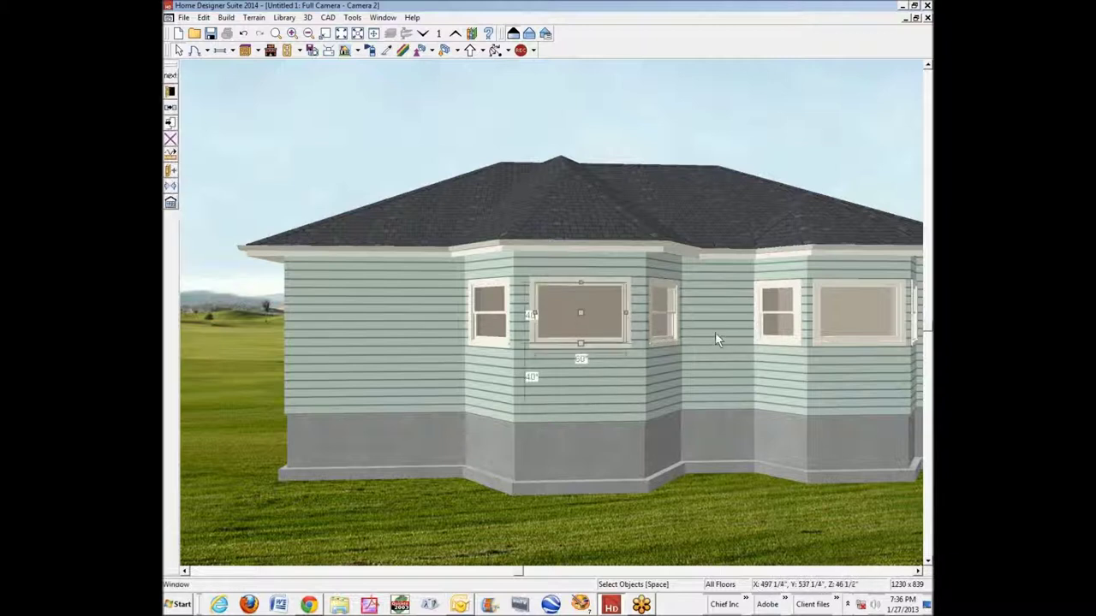
click(170, 92)
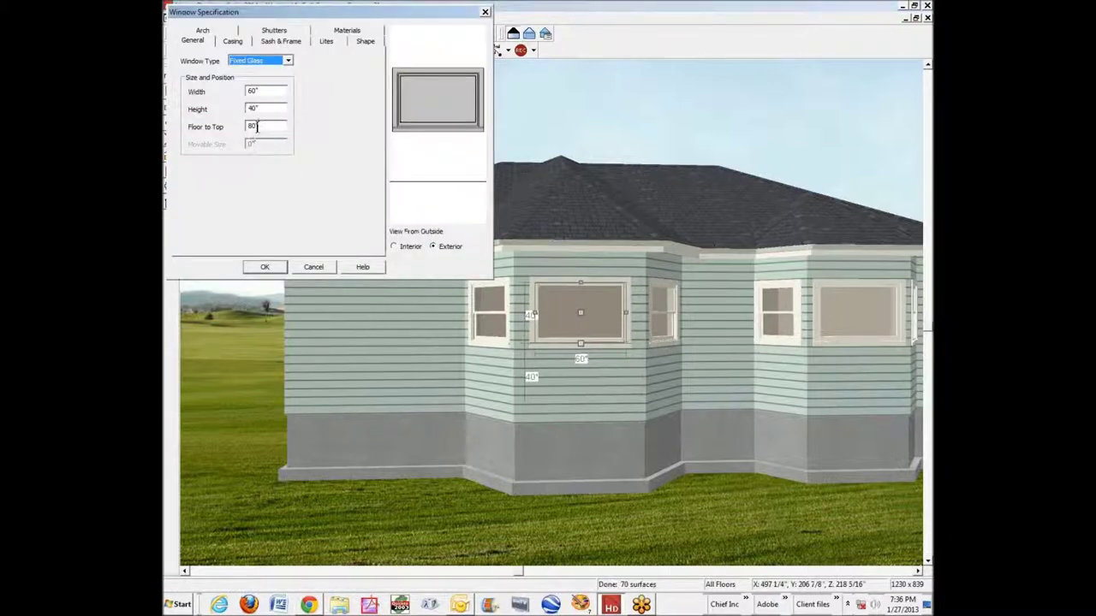
double_click(253, 126)
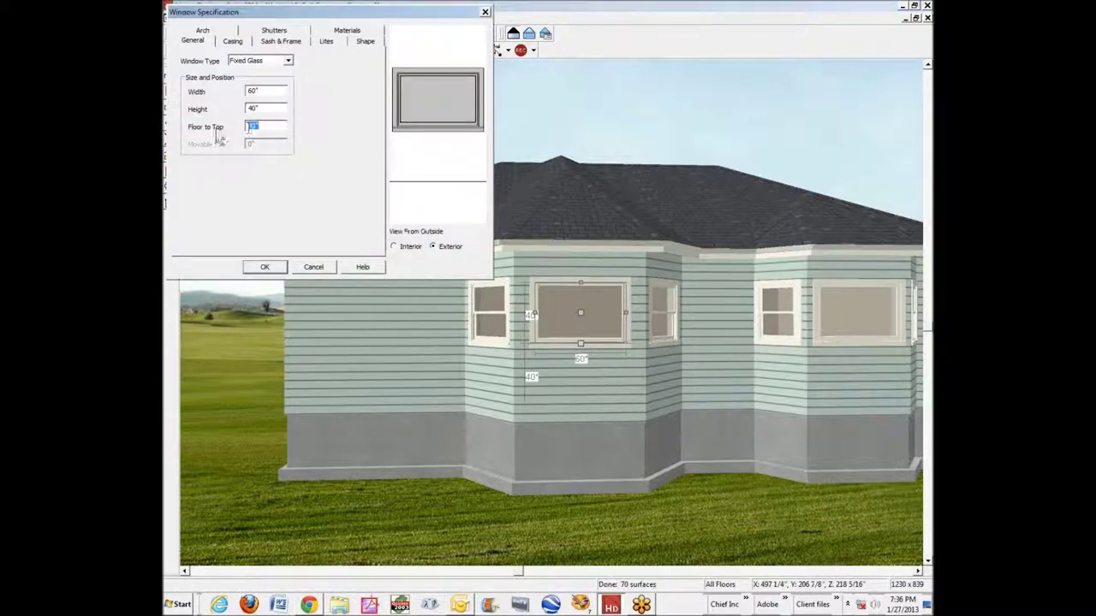
click(313, 266)
click(840, 321)
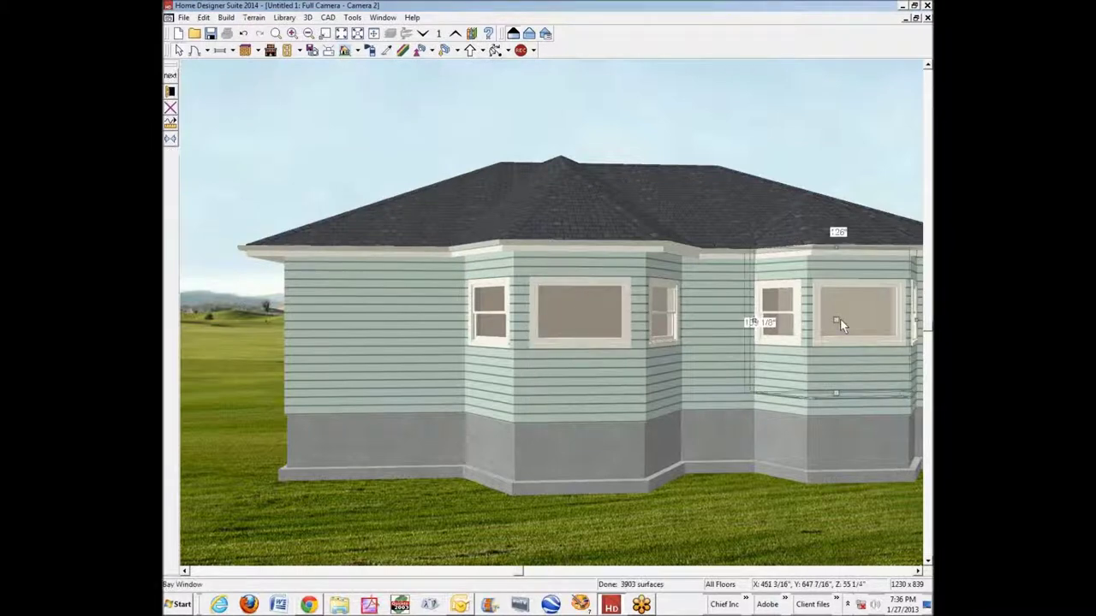
click(840, 318)
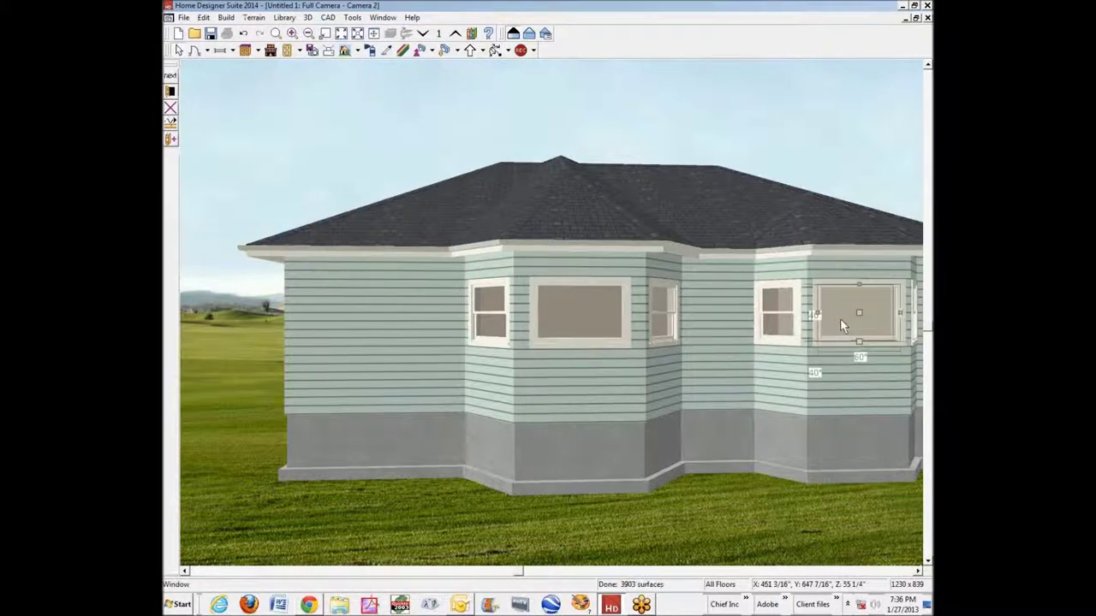
click(171, 91)
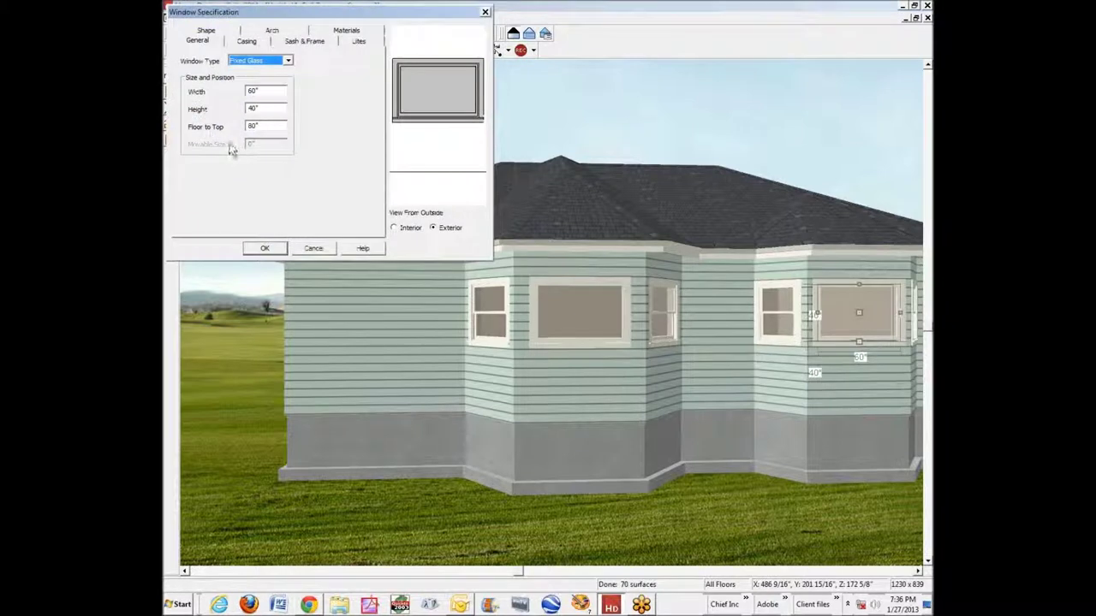
double_click(272, 127)
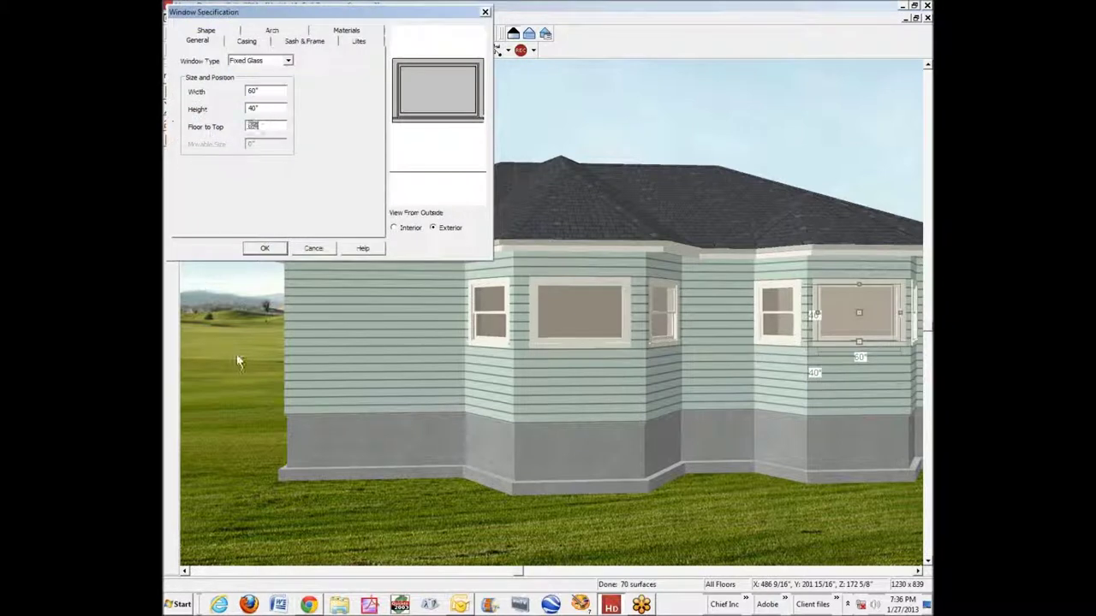
click(314, 248)
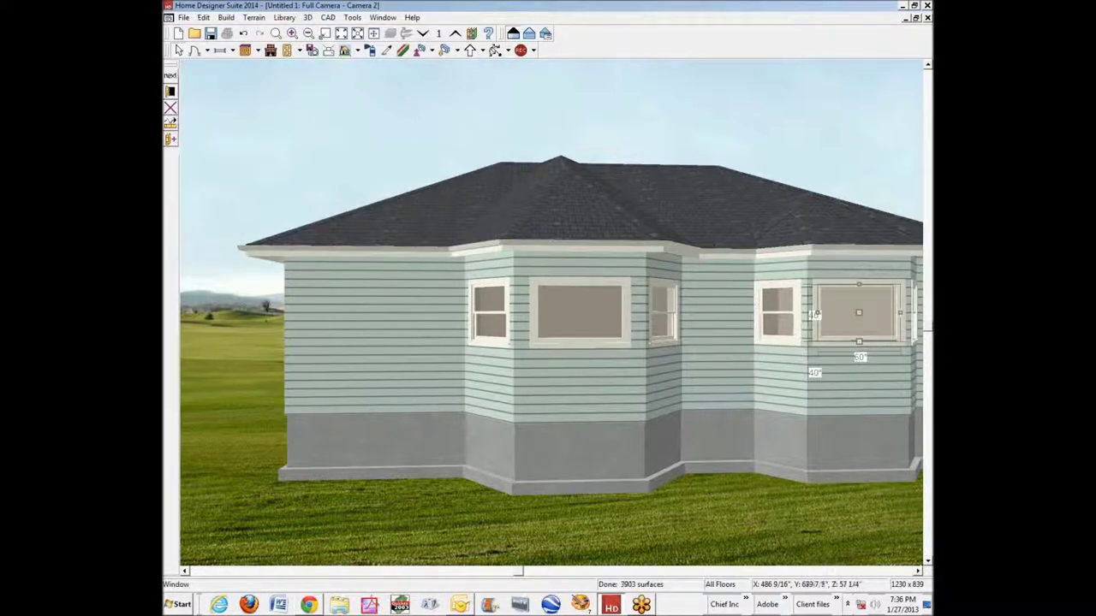